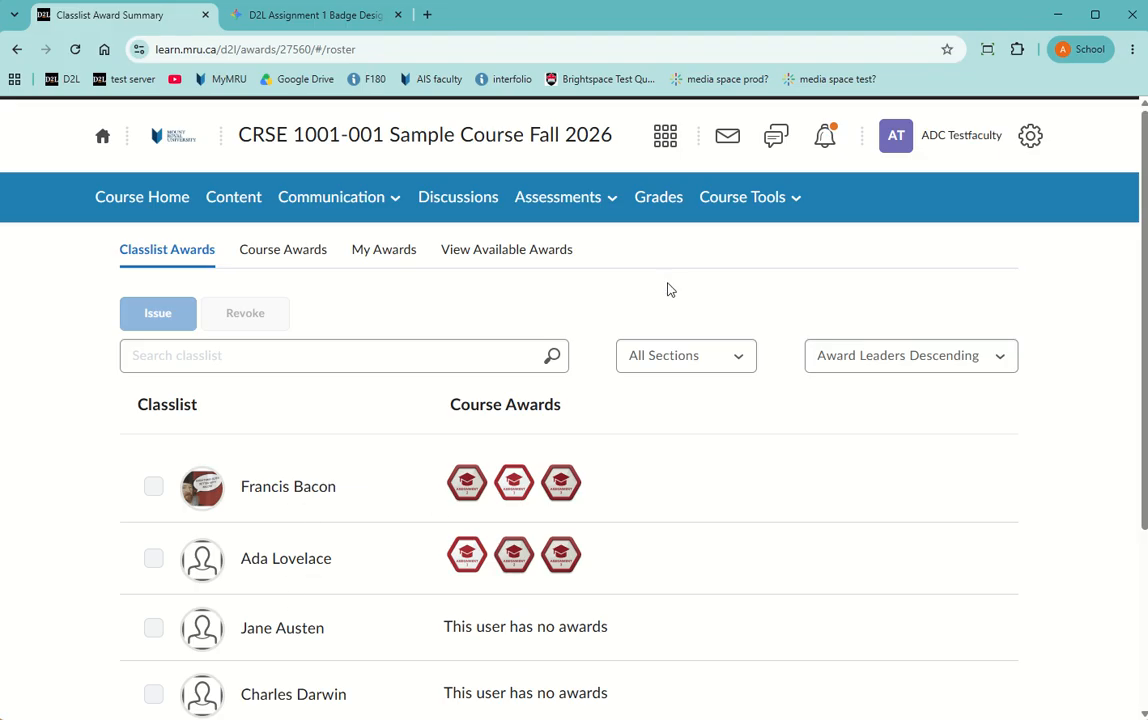
Start creating a new award from the Course Awards section of the sample course.
{"action": "left_click", "coordinate": [581, 210]}
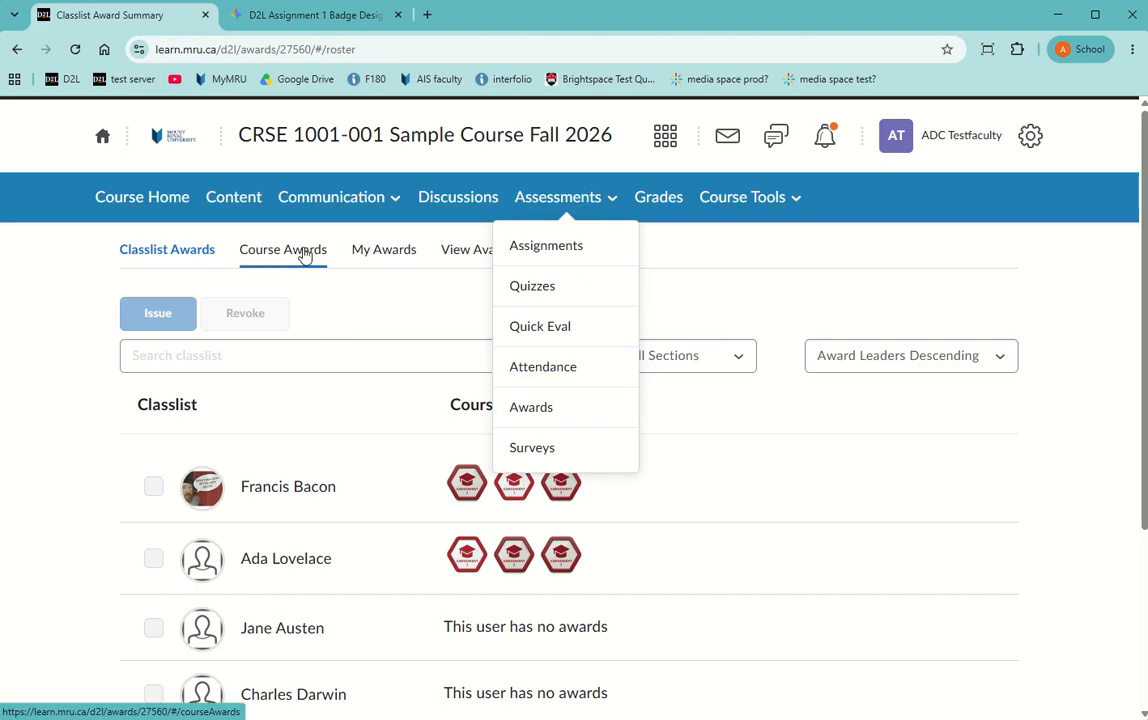
{"action": "left_click", "coordinate": [305, 256]}
{"action": "left_click", "coordinate": [200, 328]}
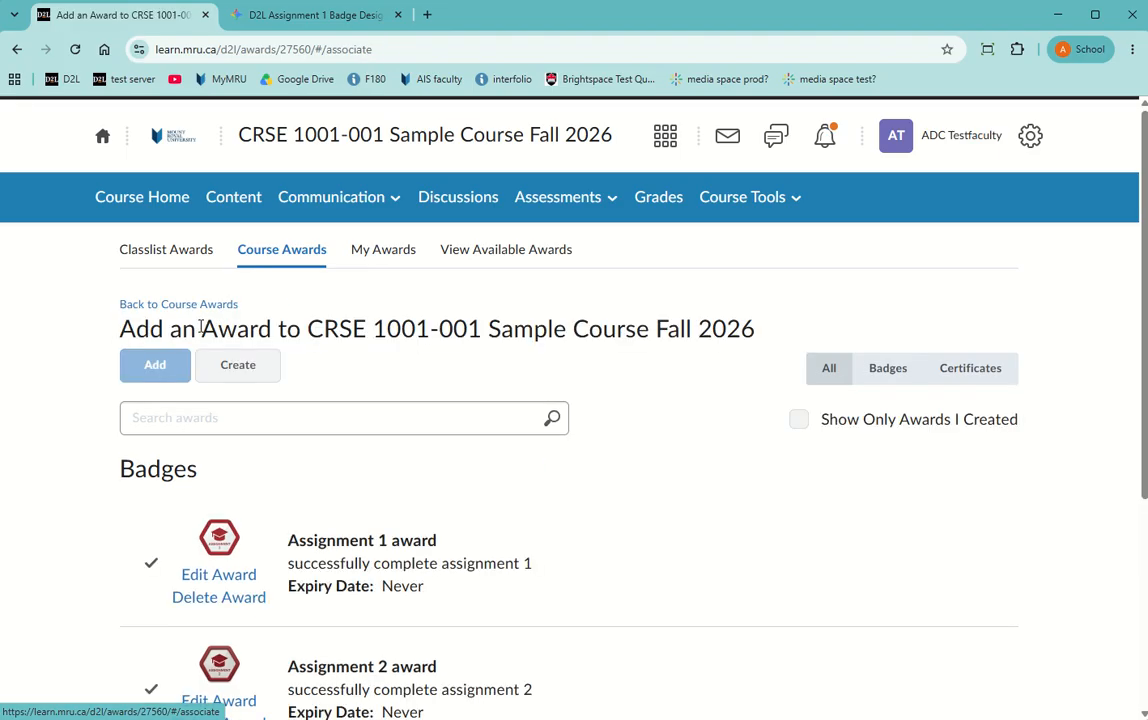
{"action": "left_click", "coordinate": [256, 370]}
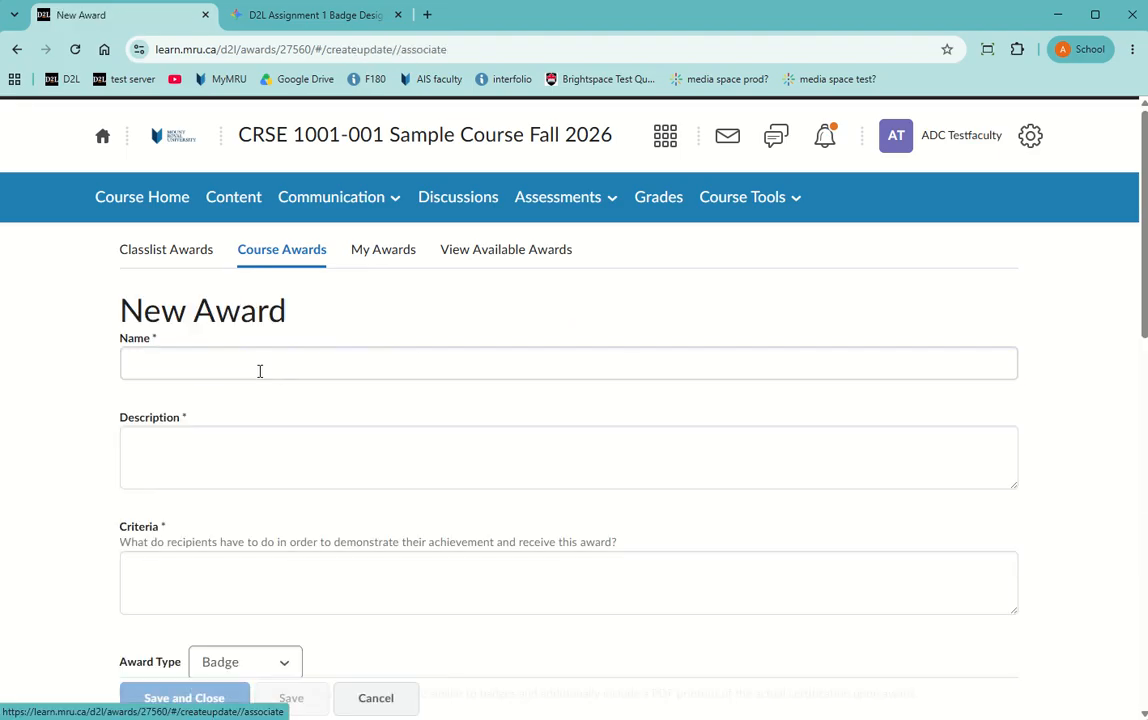
Name the new award "Assignments certificate".
{"action": "left_click", "coordinate": [258, 368]}
{"action": "type", "text": "As"}
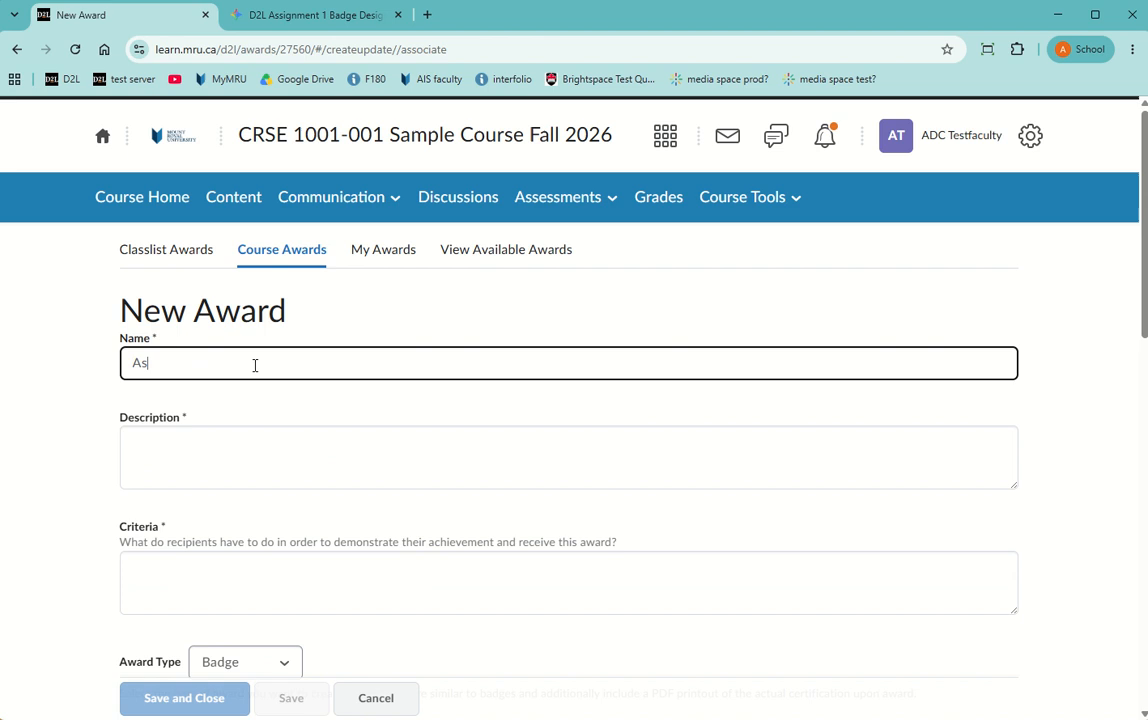
{"action": "type", "text": "signments certific"}
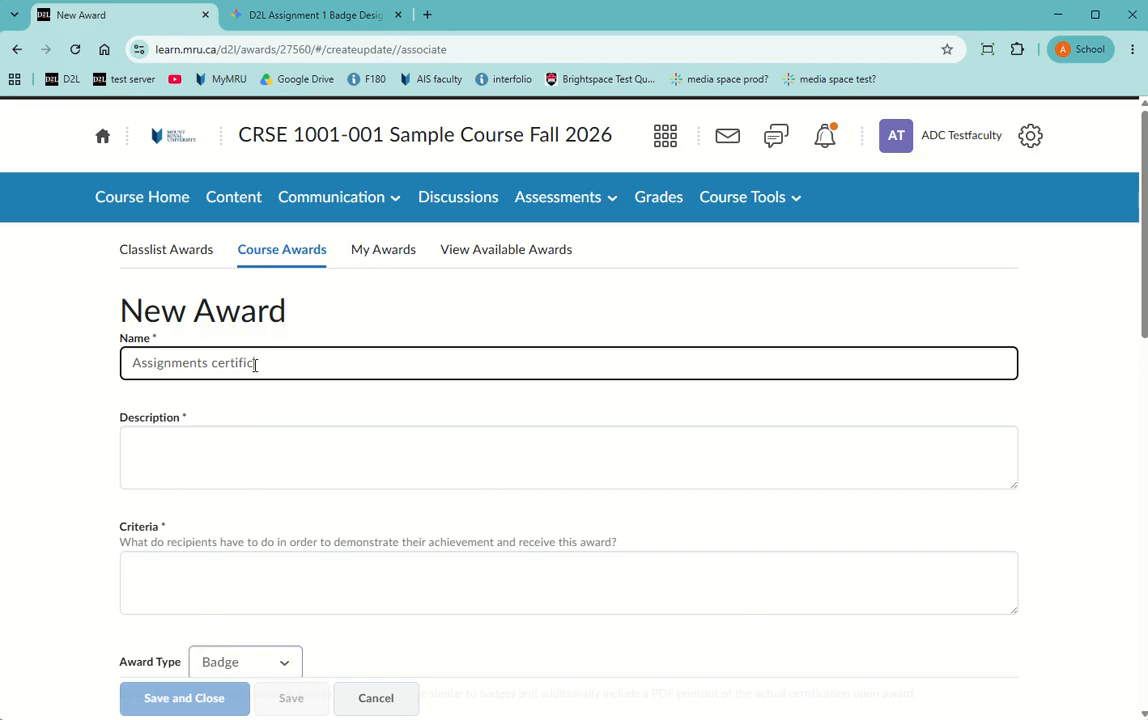
{"action": "type", "text": "ate"}
{"action": "key", "text": "Tab"}
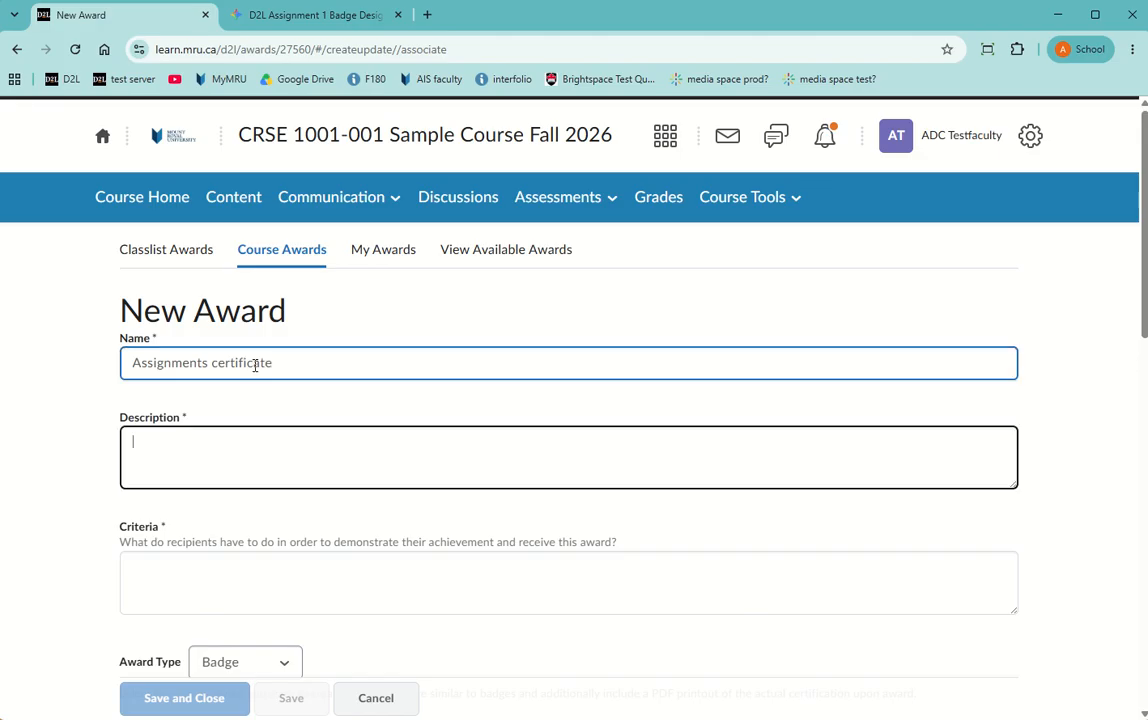
Describe the award as "successfully completed all 3 assignments" and set its criteria to "earned 80% or higher on all three assignments".
{"action": "type", "text": "successfully completed a"}
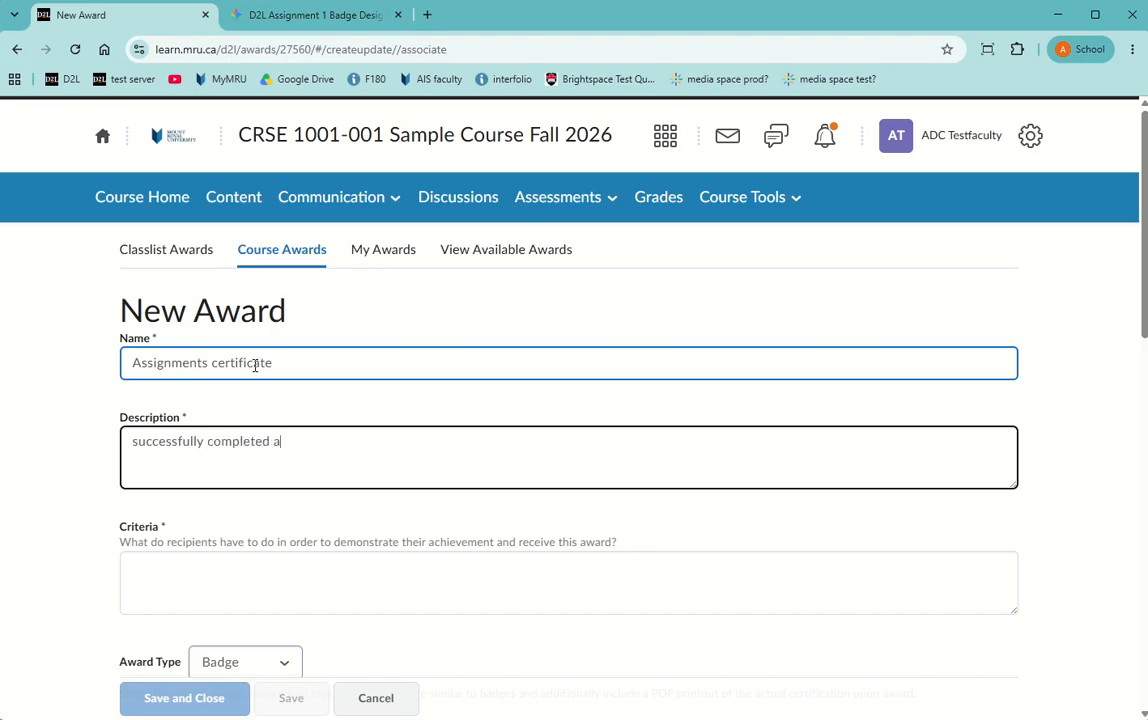
{"action": "type", "text": "ll 3 assignments"}
{"action": "key", "text": "Tab"}
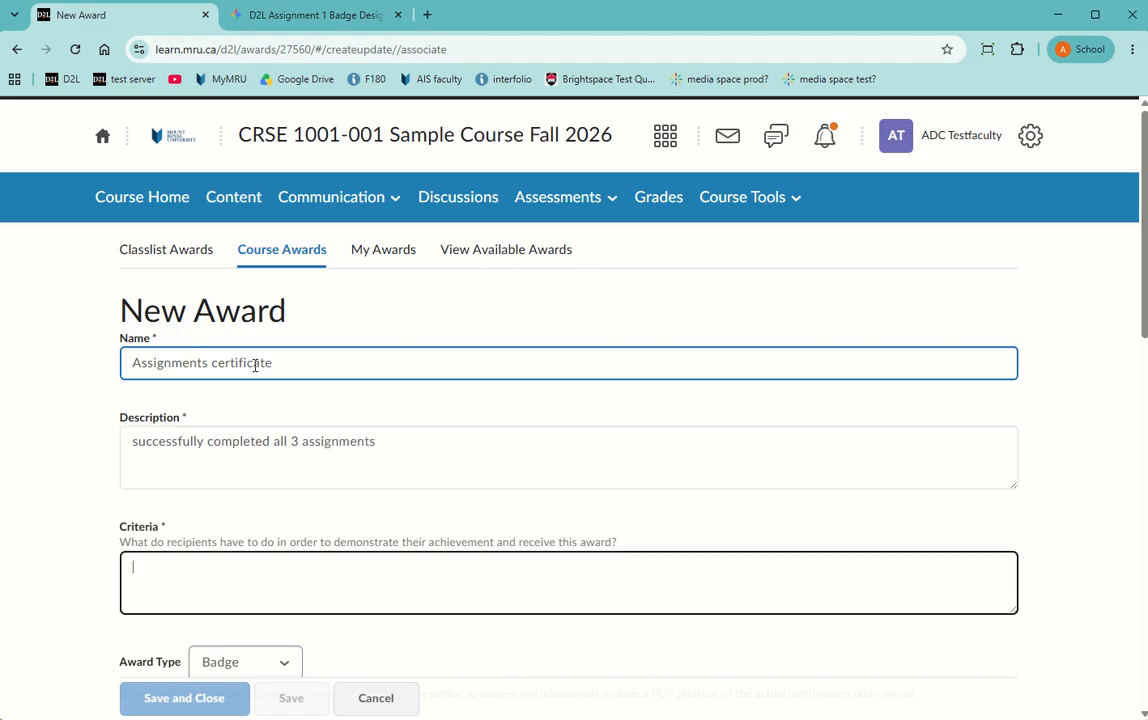
{"action": "type", "text": "earned 80% or higher o"}
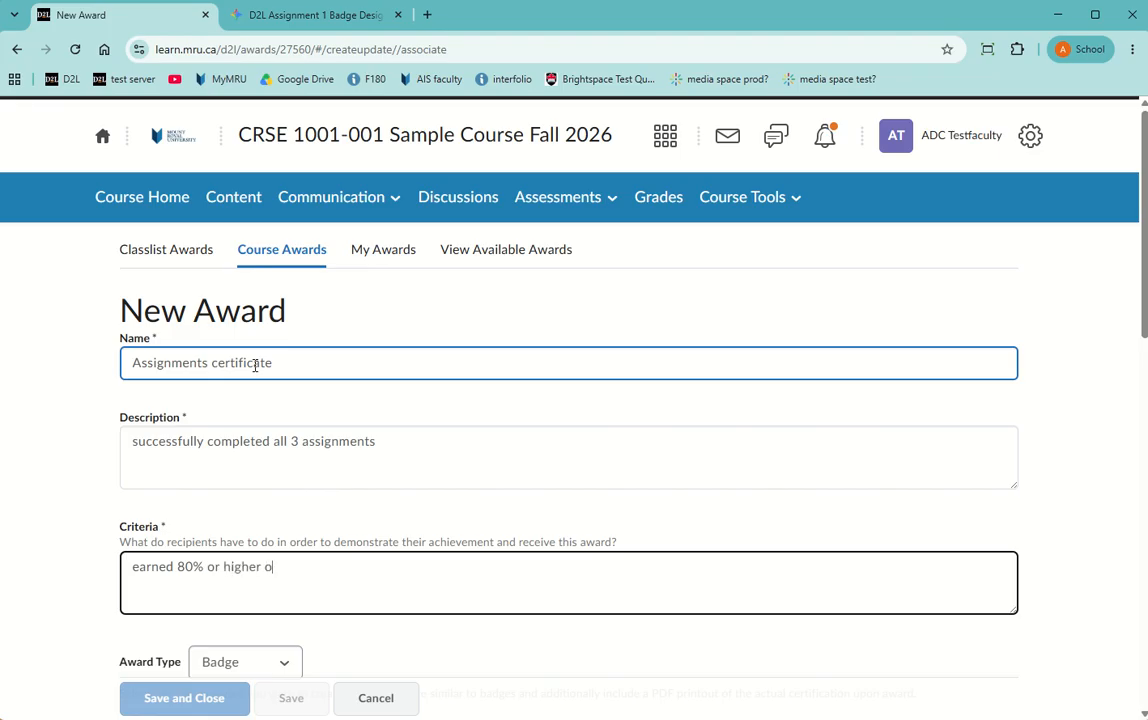
{"action": "type", "text": "n all three assignments"}
Set the award type to Certificate.
{"action": "scroll", "coordinate": [300, 380], "scroll_direction": "down", "scroll_amount": 2}
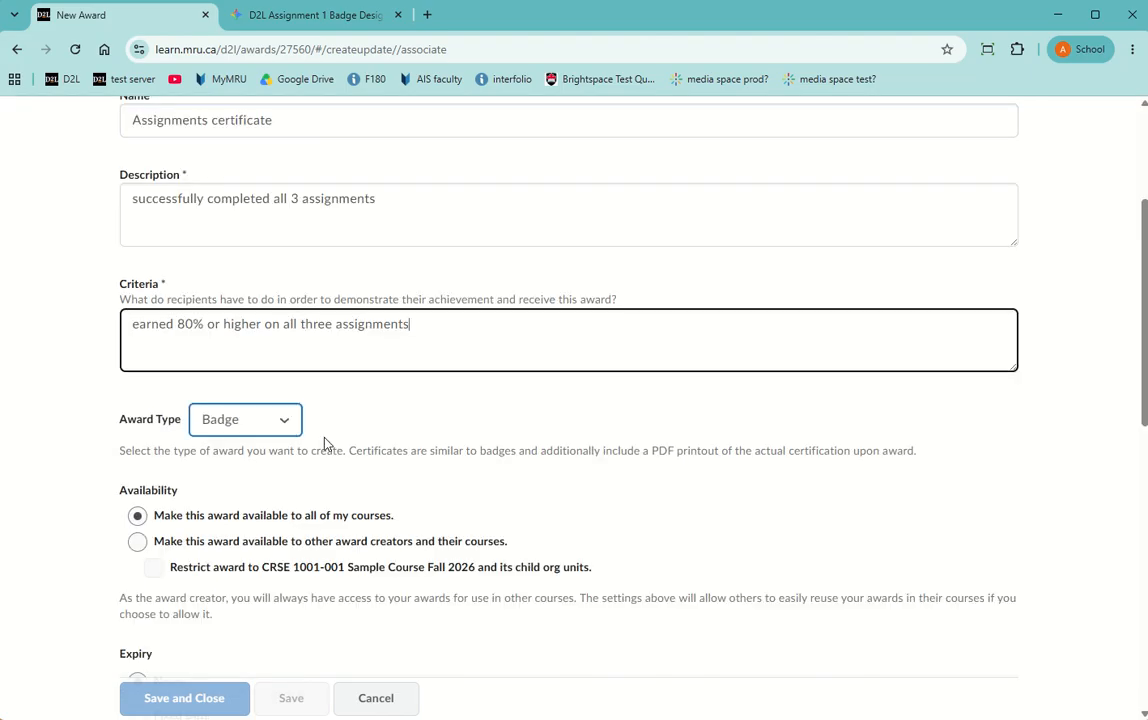
{"action": "left_click", "coordinate": [290, 424]}
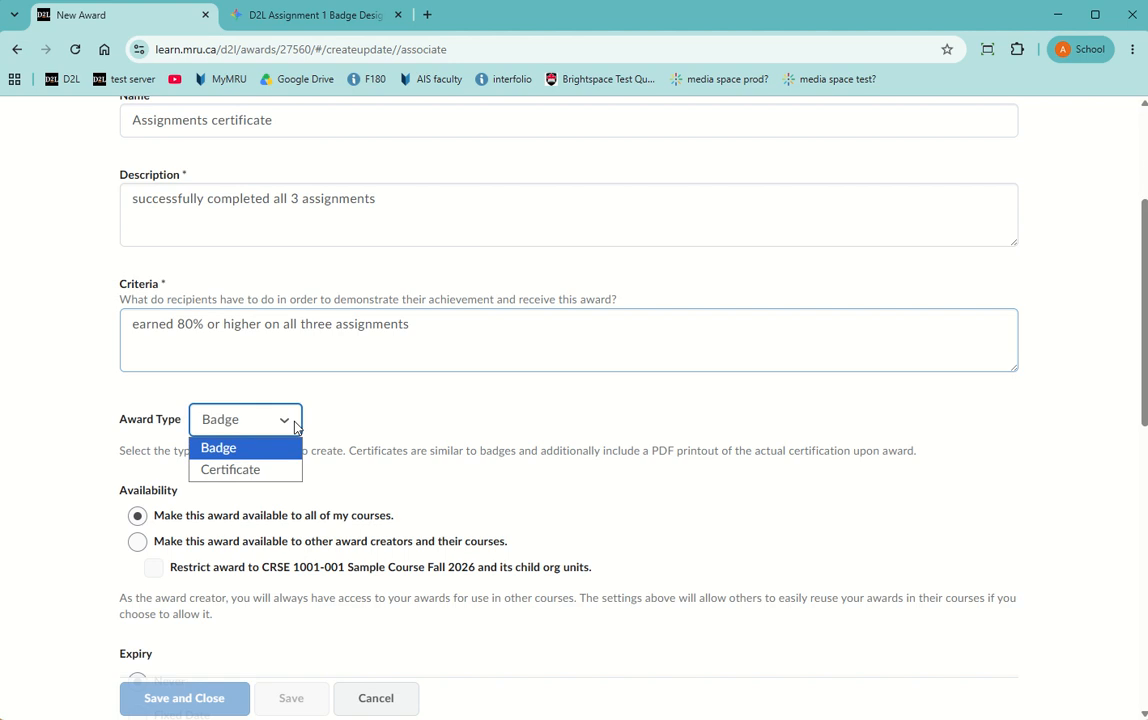
{"action": "left_click", "coordinate": [264, 473]}
Review the new award's availability and expiry options and its award image and certificate template sections.
{"action": "scroll", "coordinate": [192, 334], "scroll_direction": "down", "scroll_amount": 2}
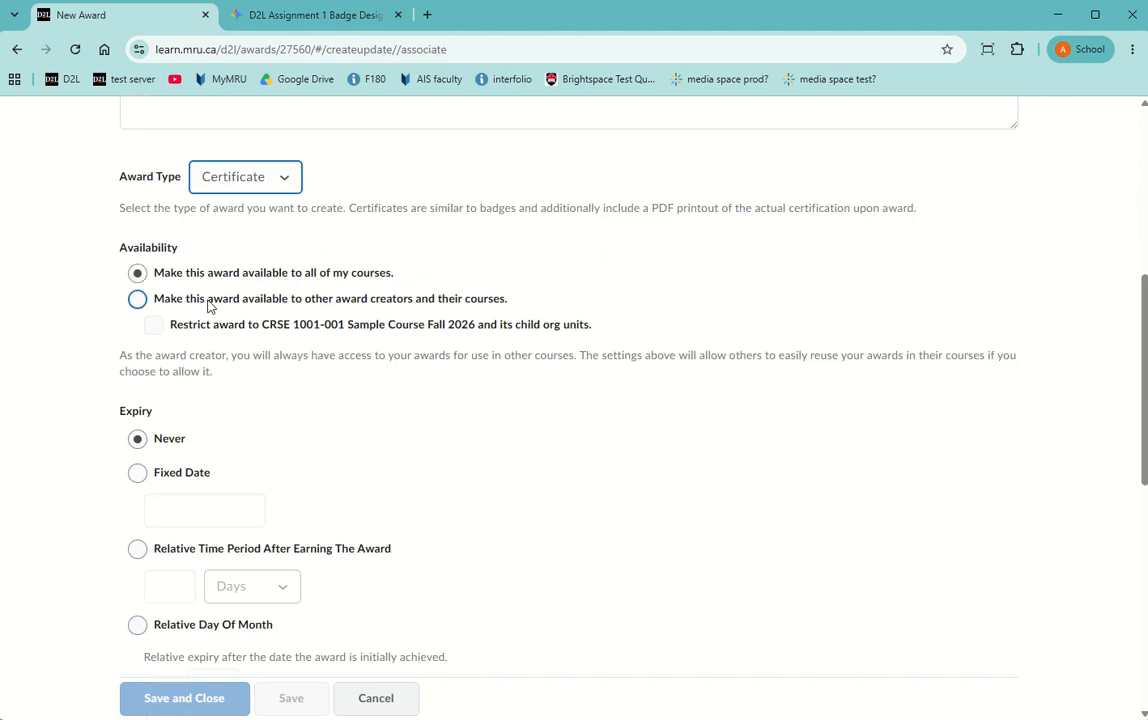
{"action": "left_click_drag", "start_coordinate": [405, 278], "coordinate": [160, 277]}
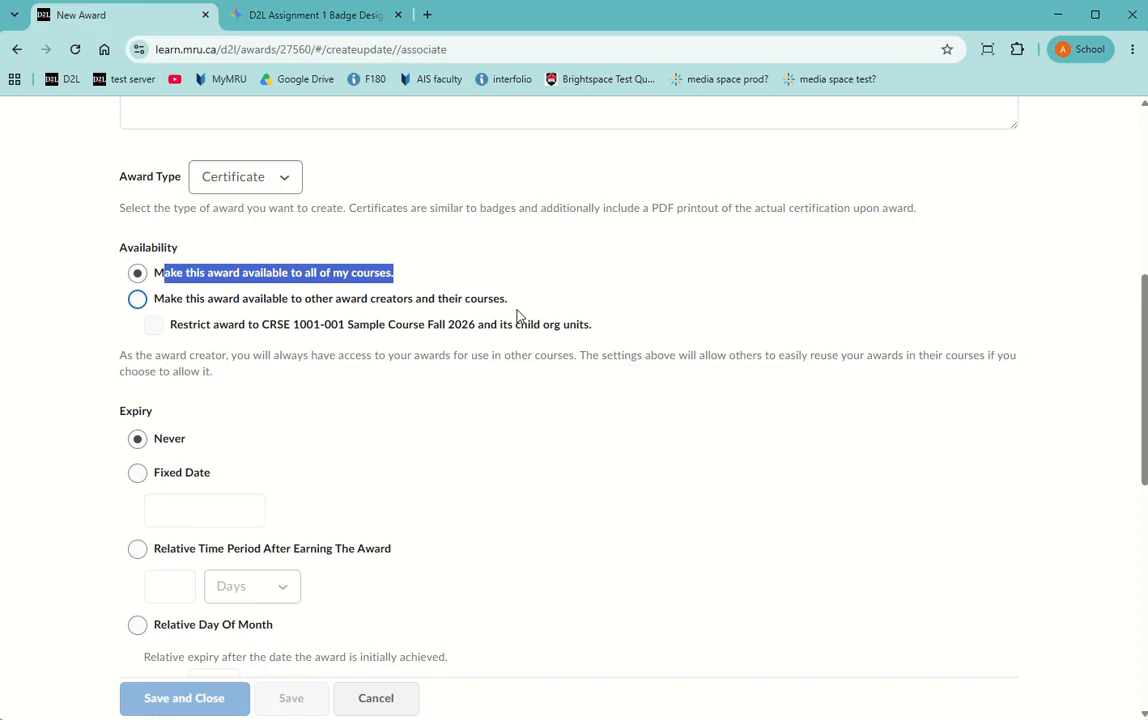
{"action": "left_click_drag", "start_coordinate": [510, 300], "coordinate": [174, 303]}
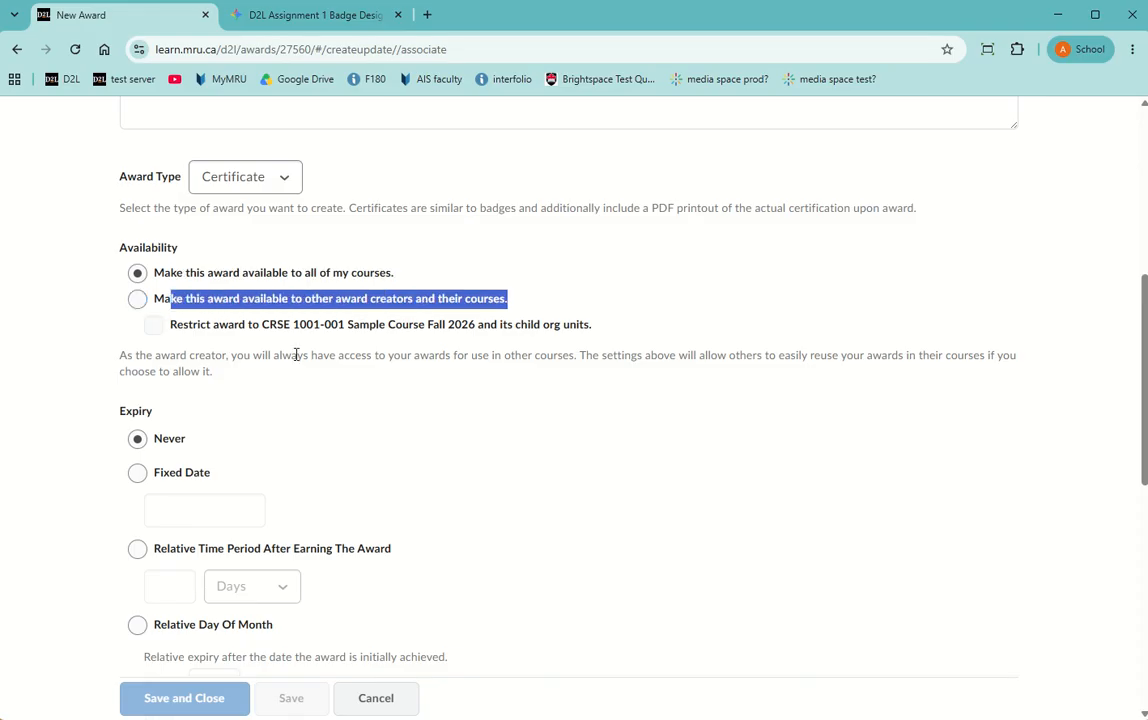
{"action": "left_click", "coordinate": [310, 405]}
{"action": "scroll", "coordinate": [296, 467], "scroll_direction": "down", "scroll_amount": 3}
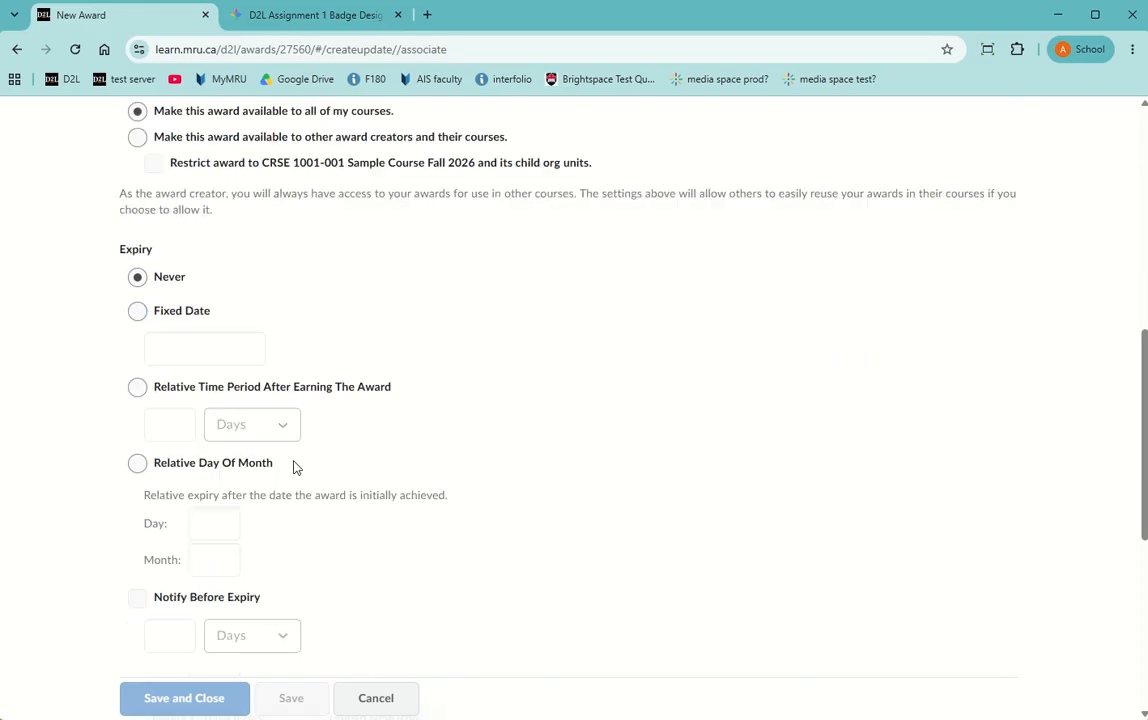
{"action": "scroll", "coordinate": [302, 569], "scroll_direction": "down", "scroll_amount": 4}
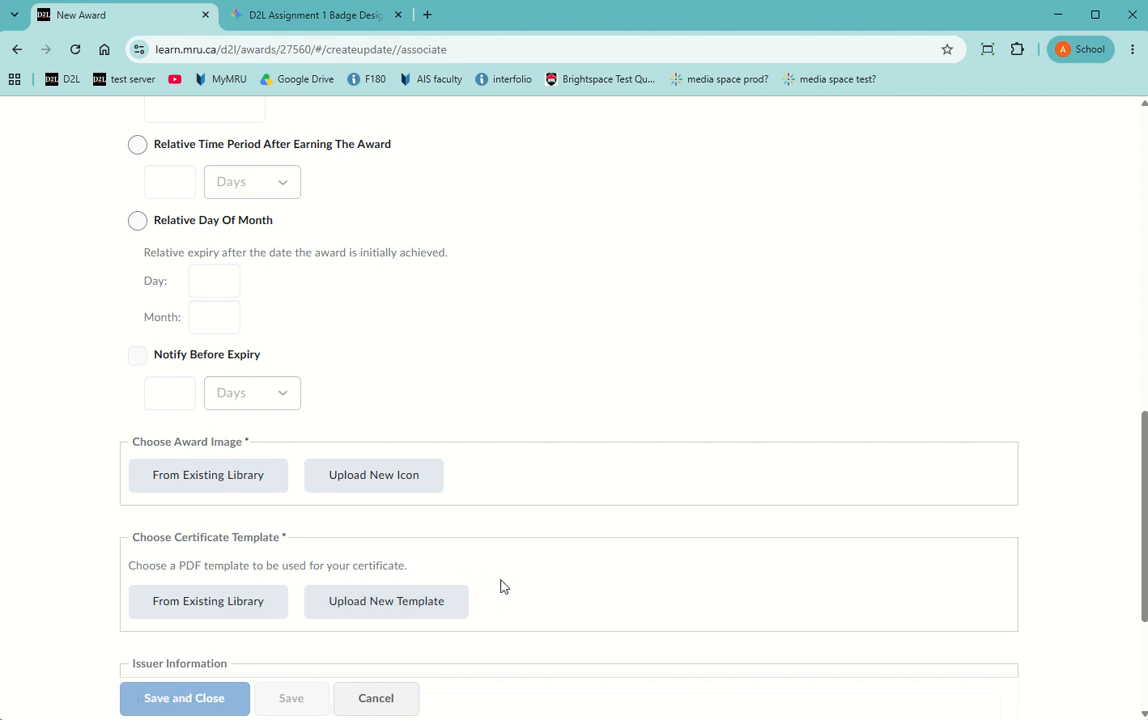
{"action": "scroll", "coordinate": [505, 587], "scroll_direction": "down", "scroll_amount": 1}
{"action": "scroll", "coordinate": [515, 545], "scroll_direction": "up", "scroll_amount": 2}
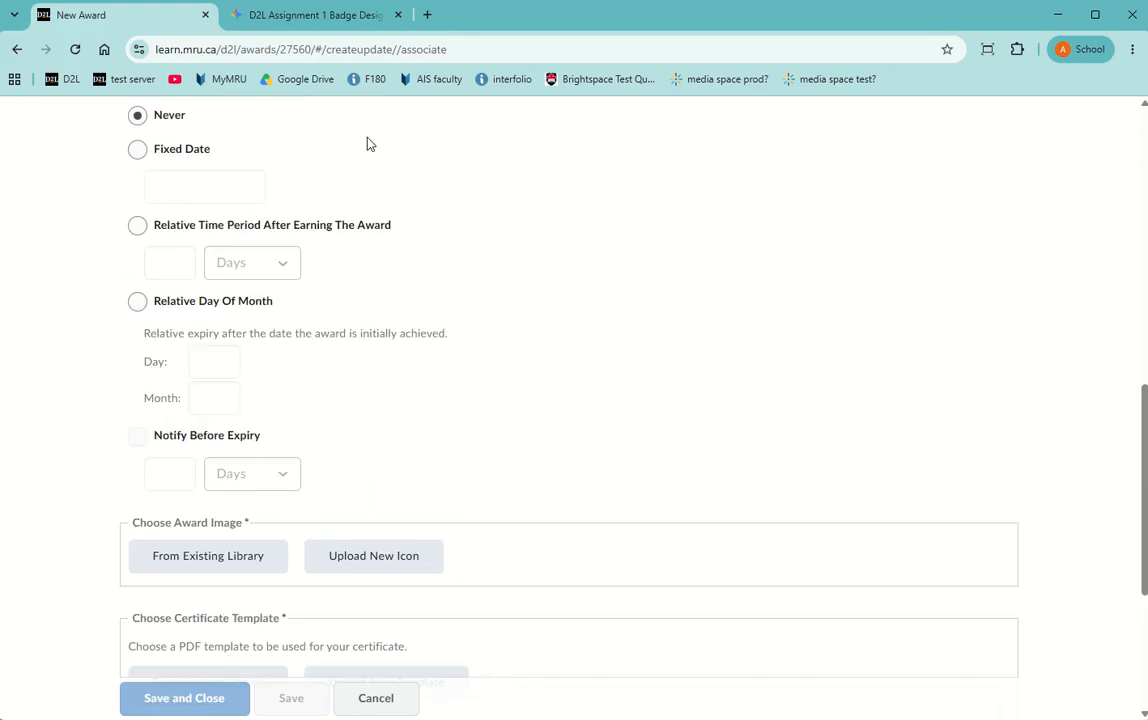
In Gemini, submit "Make a certificate icon of the same style but with a different colour border, that I give to students who complete all three assignments".
{"action": "left_click", "coordinate": [333, 18]}
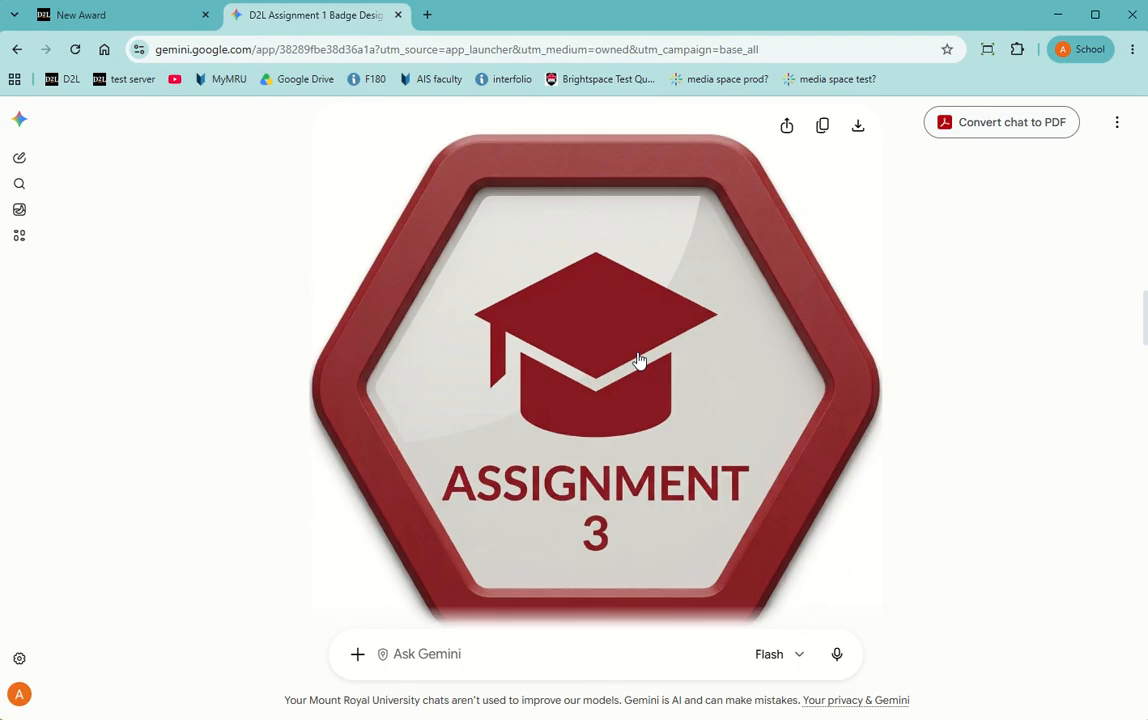
{"action": "scroll", "coordinate": [640, 360], "scroll_direction": "down", "scroll_amount": 1}
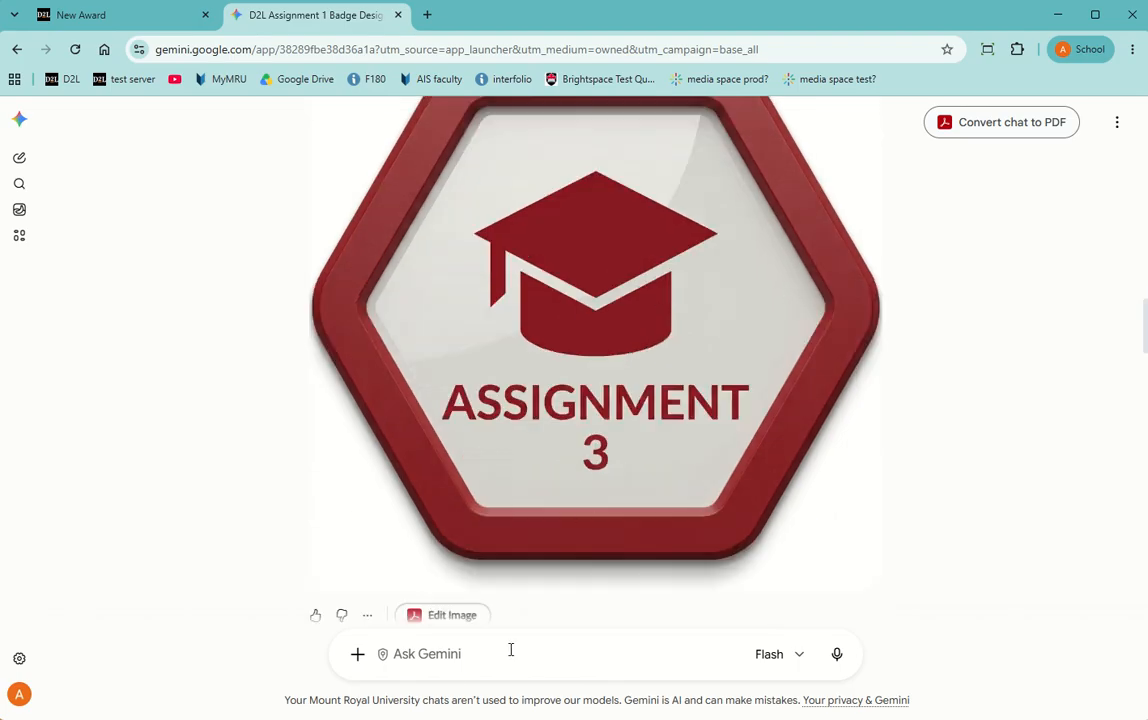
{"action": "left_click", "coordinate": [456, 660]}
{"action": "type", "text": "Mak"}
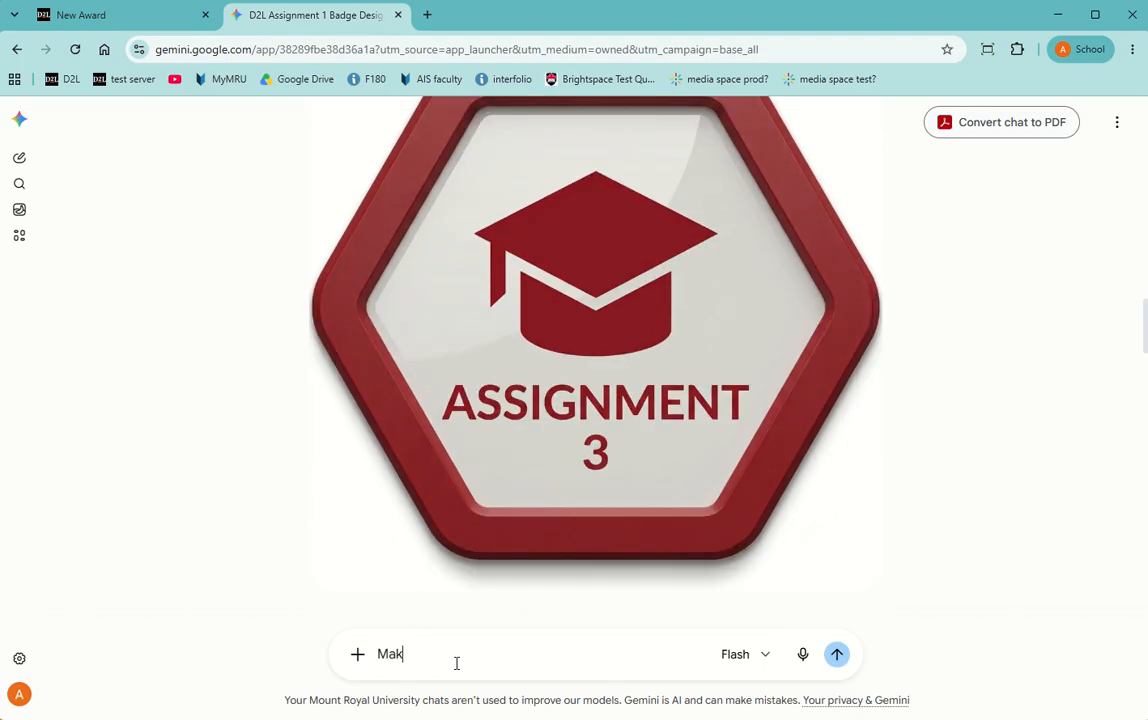
{"action": "type", "text": "e a certificate icon of the same sty"}
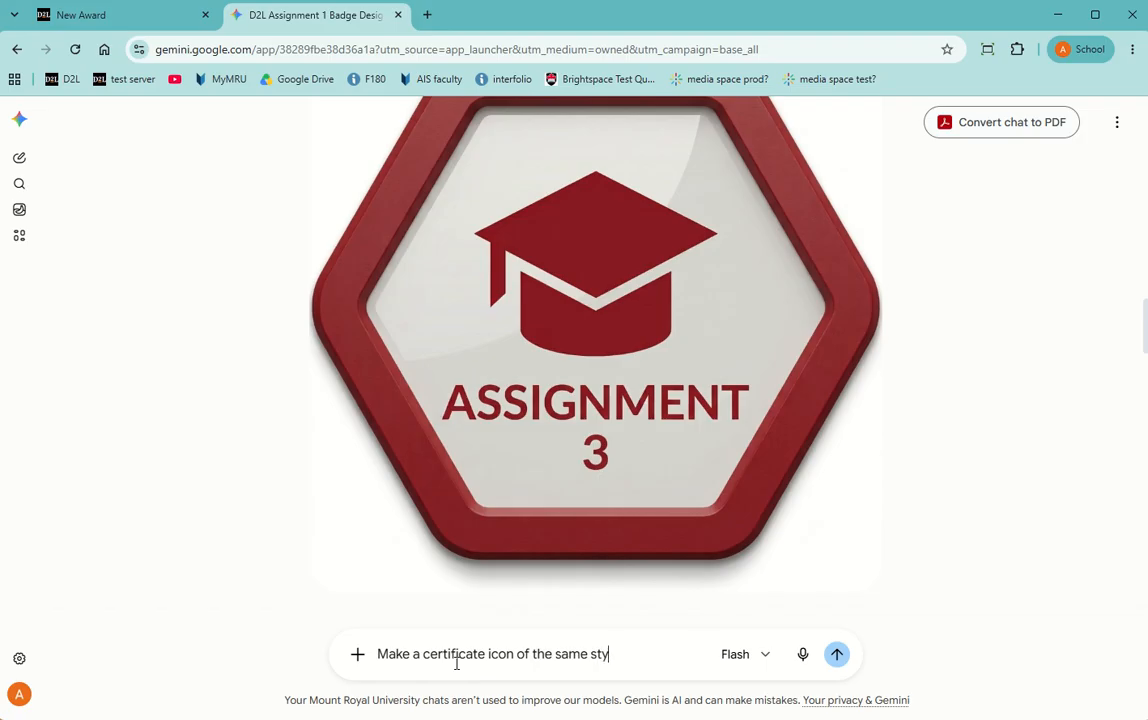
{"action": "type", "text": "le but with a d"}
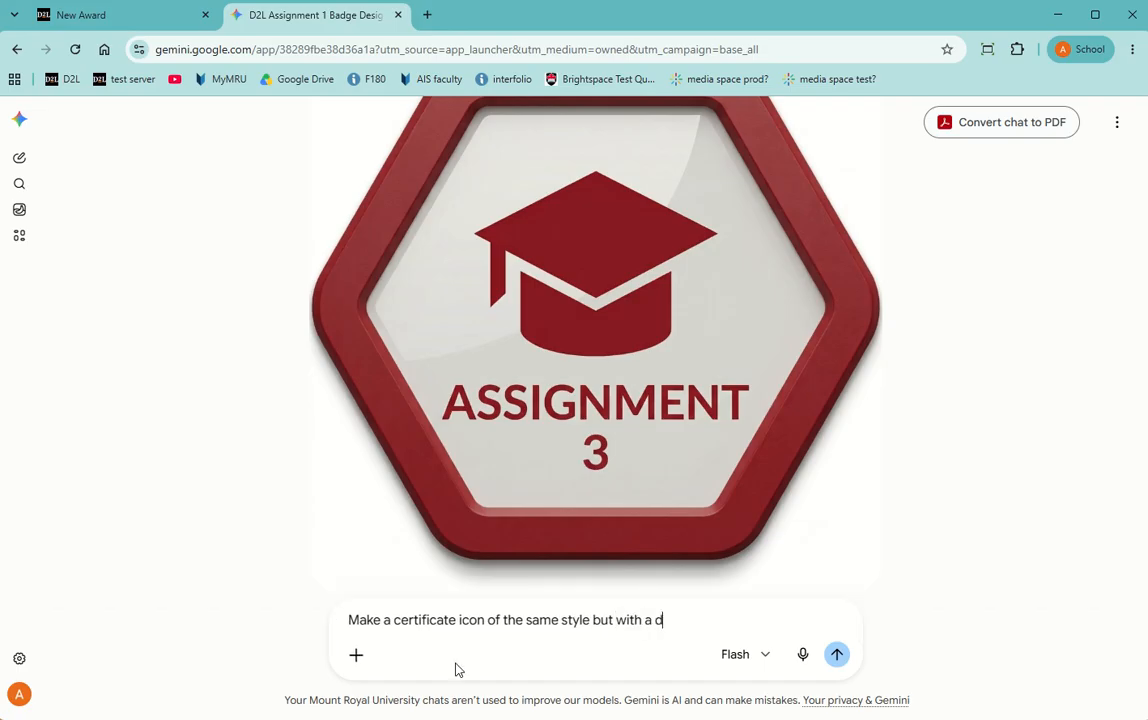
{"action": "type", "text": "ifferent colour border"}
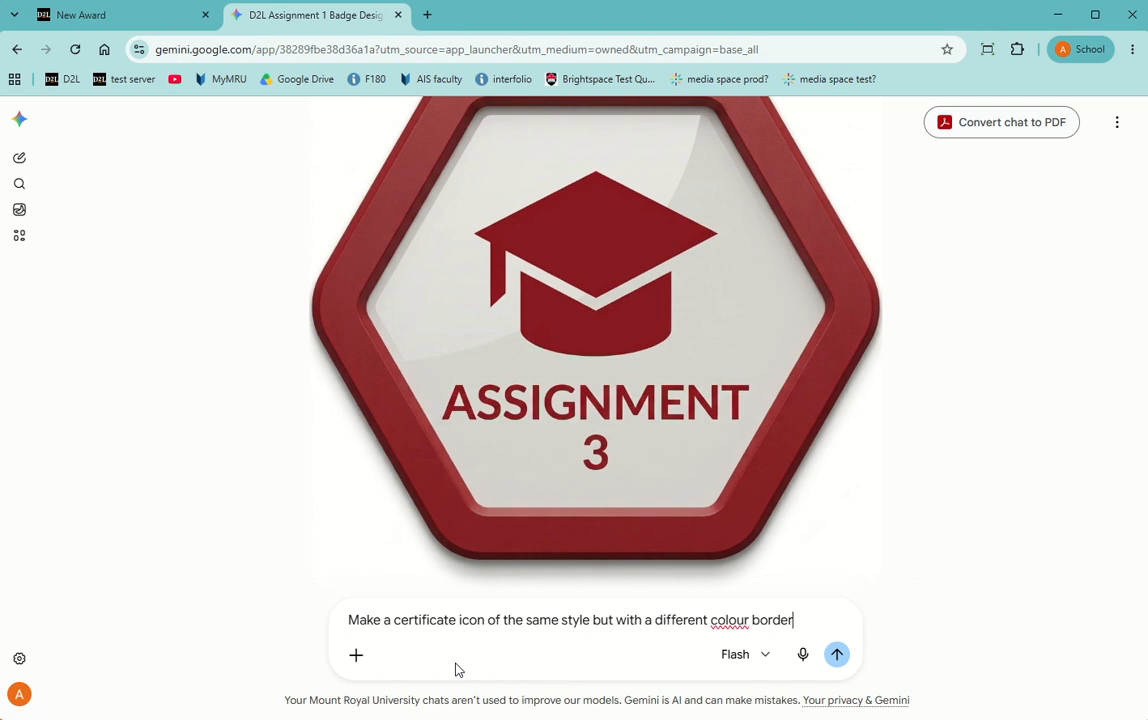
{"action": "type", "text": ", and"}
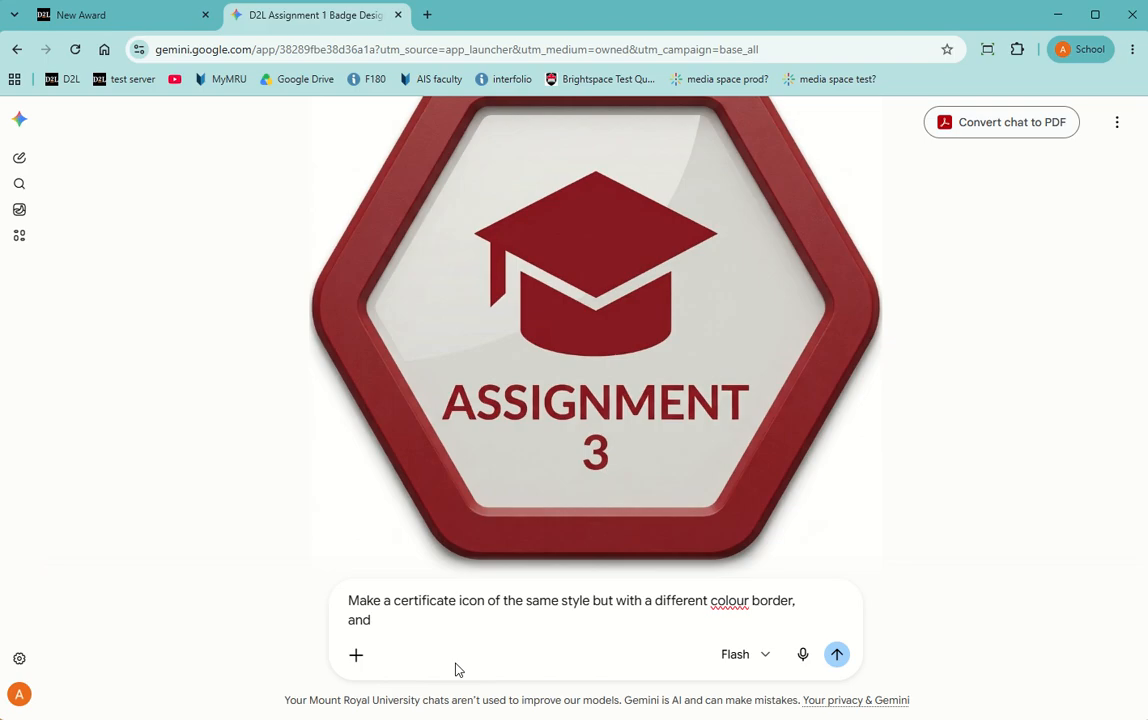
{"action": "type", "text": " coverm"}
{"action": "key", "text": "BackSpace"}
{"action": "key", "text": "BackSpace"}
{"action": "key", "text": "BackSpace"}
{"action": "key", "text": "BackSpace"}
{"action": "key", "text": "BackSpace"}
{"action": "key", "text": "BackSpace"}
{"action": "key", "text": "BackSpace"}
{"action": "key", "text": "BackSpace"}
{"action": "key", "text": "BackSpace"}
{"action": "key", "text": "BackSpace"}
{"action": "type", "text": "that I give to students "}
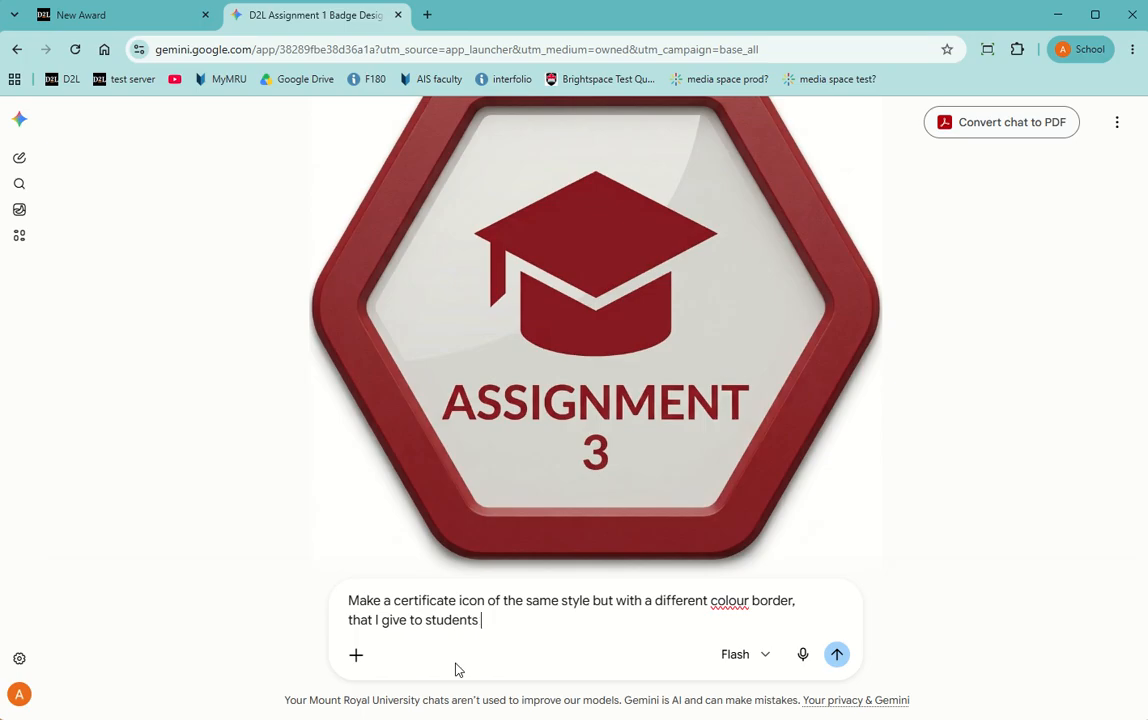
{"action": "type", "text": "who complete "}
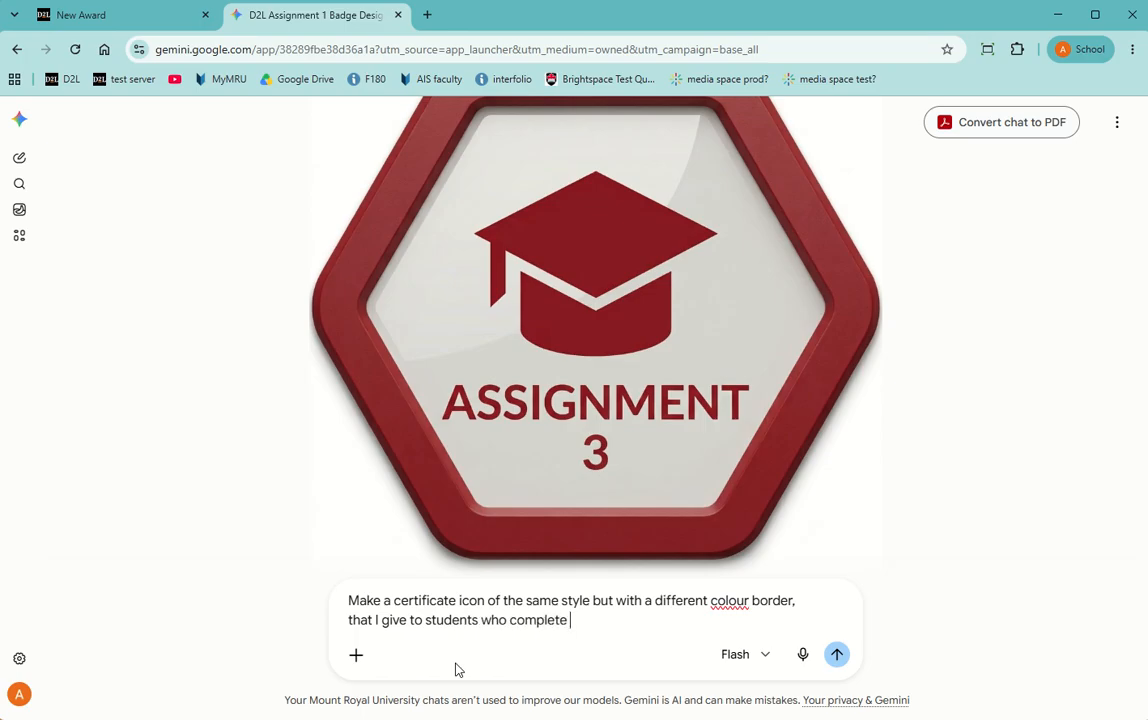
{"action": "type", "text": "all three assignments"}
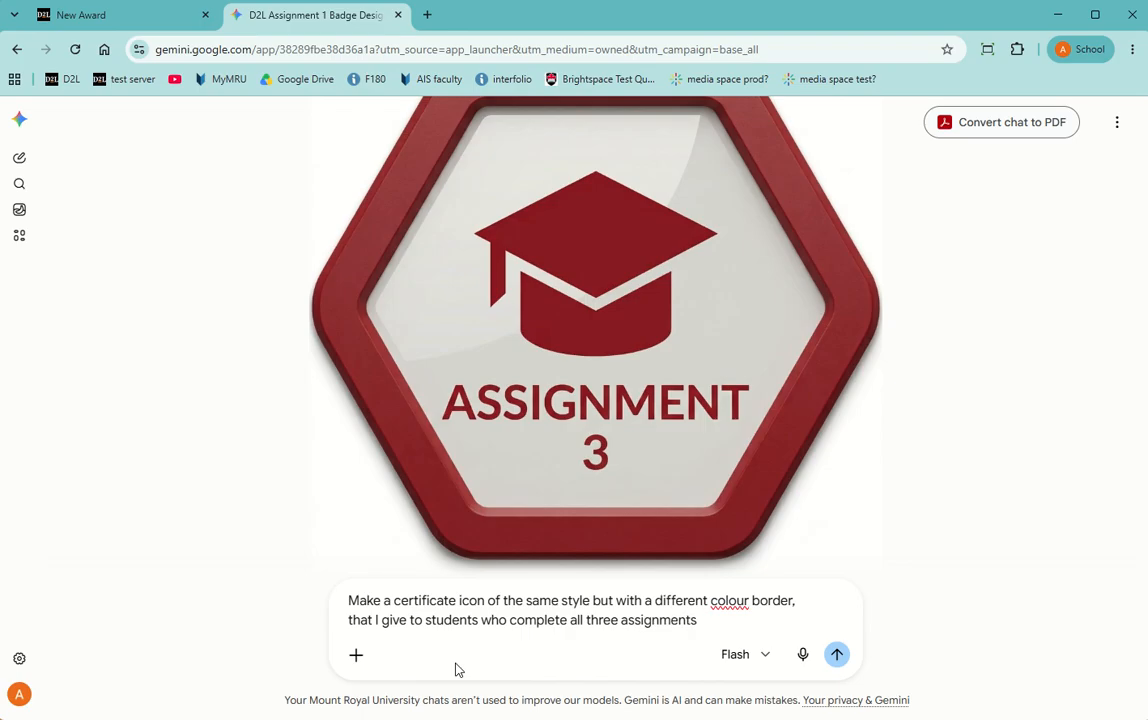
{"action": "key", "text": "Return"}
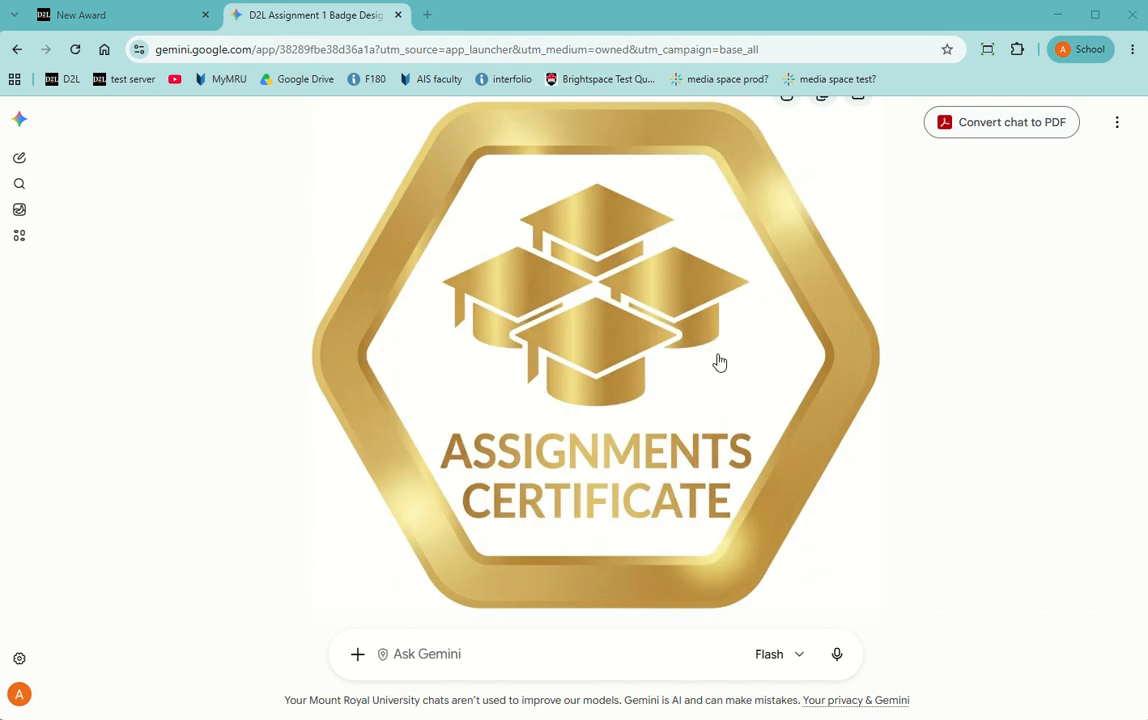
Save the generated gold certificate icon to Downloads as a JPEG image named "assignments certificate".
{"action": "right_click", "coordinate": [582, 347]}
{"action": "left_click", "coordinate": [630, 390]}
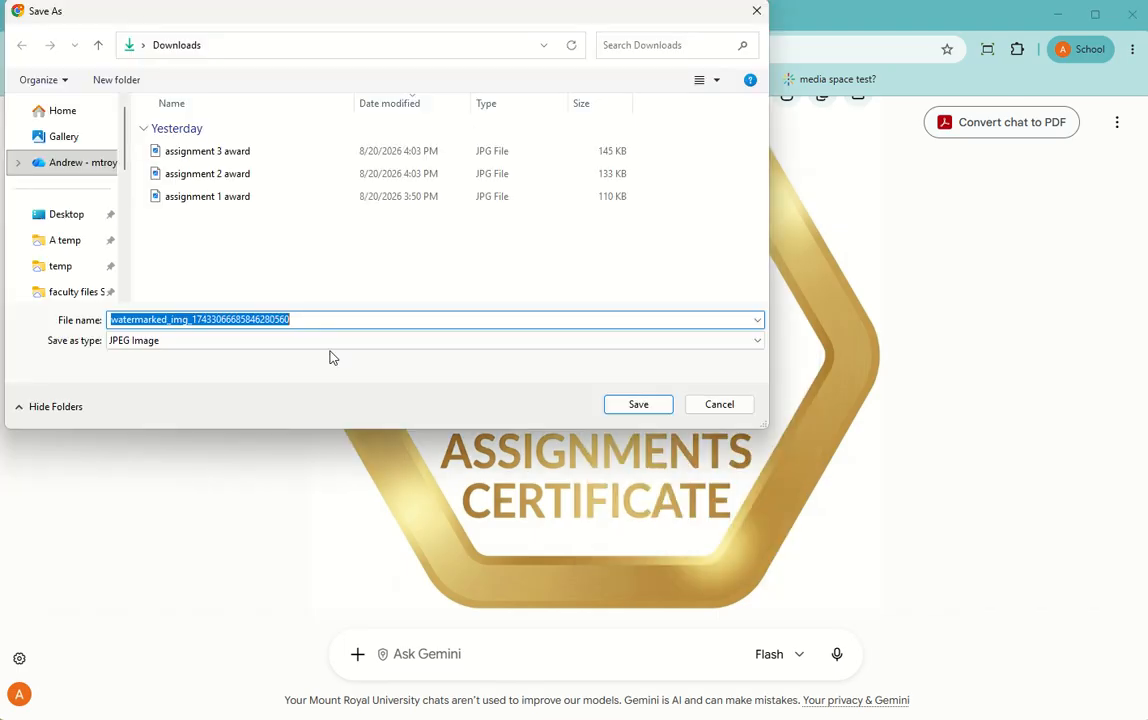
{"action": "type", "text": "assignment "}
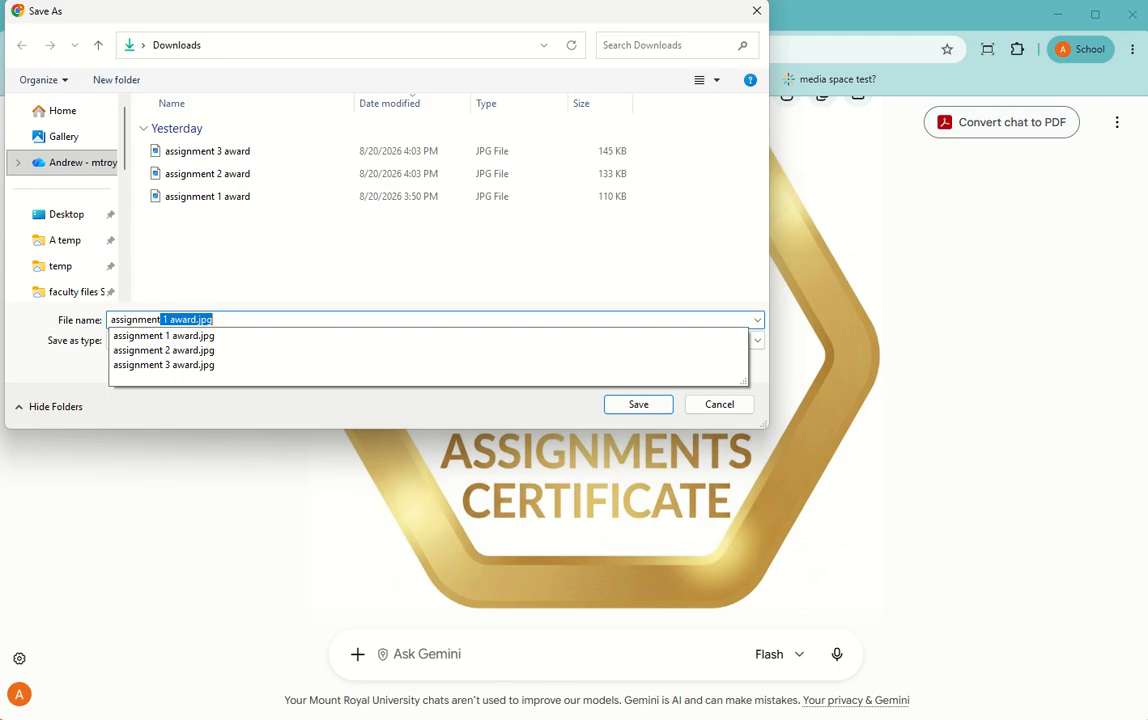
{"action": "type", "text": "s certi"}
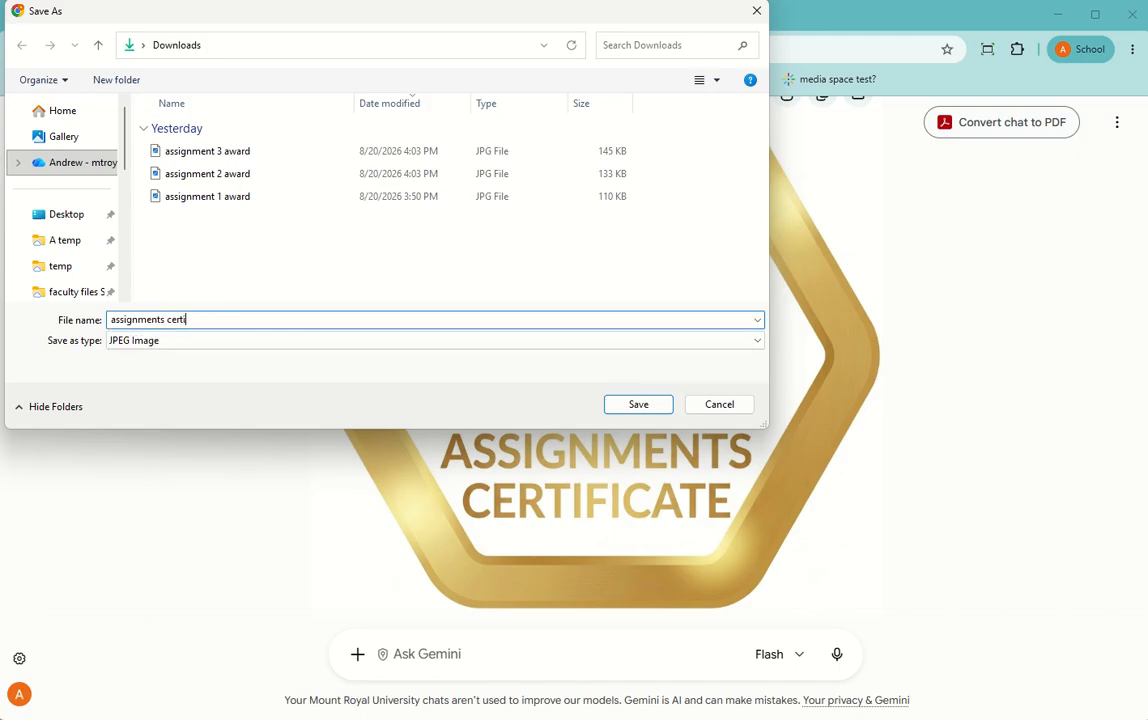
{"action": "type", "text": "ficate"}
{"action": "left_click", "coordinate": [640, 406]}
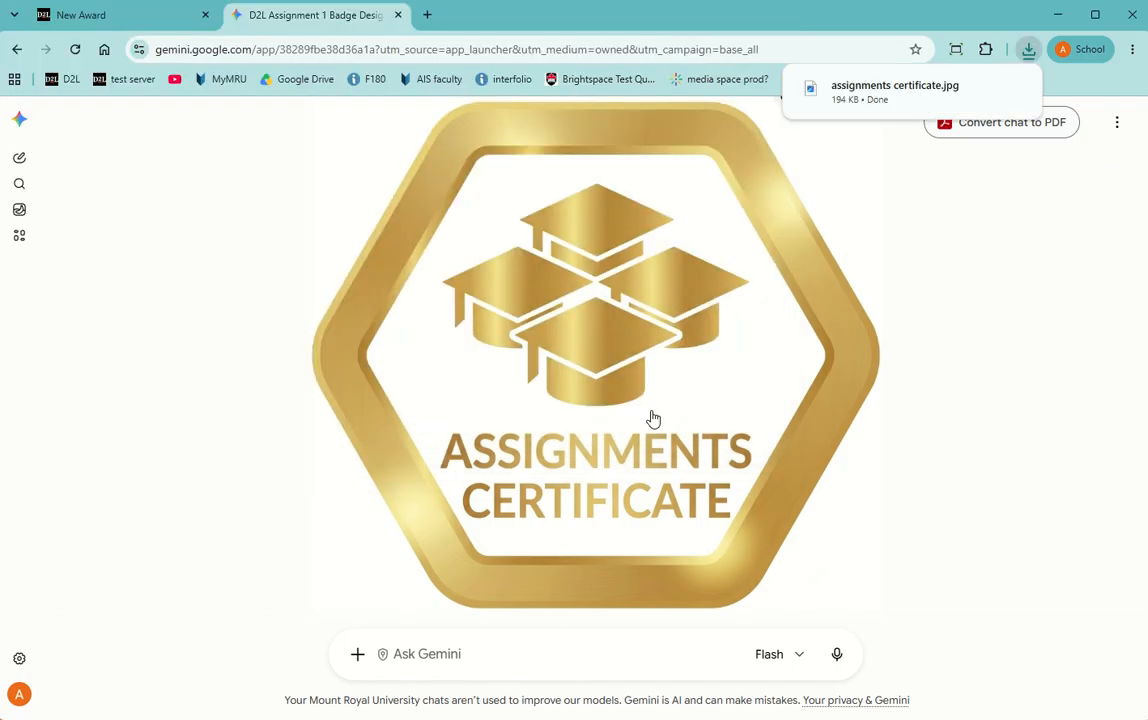
Ask Gemini to "Create a pdf template certificate where I will display the student's name, award name, instructors name, date earned and award ID number".
{"action": "left_click", "coordinate": [449, 654]}
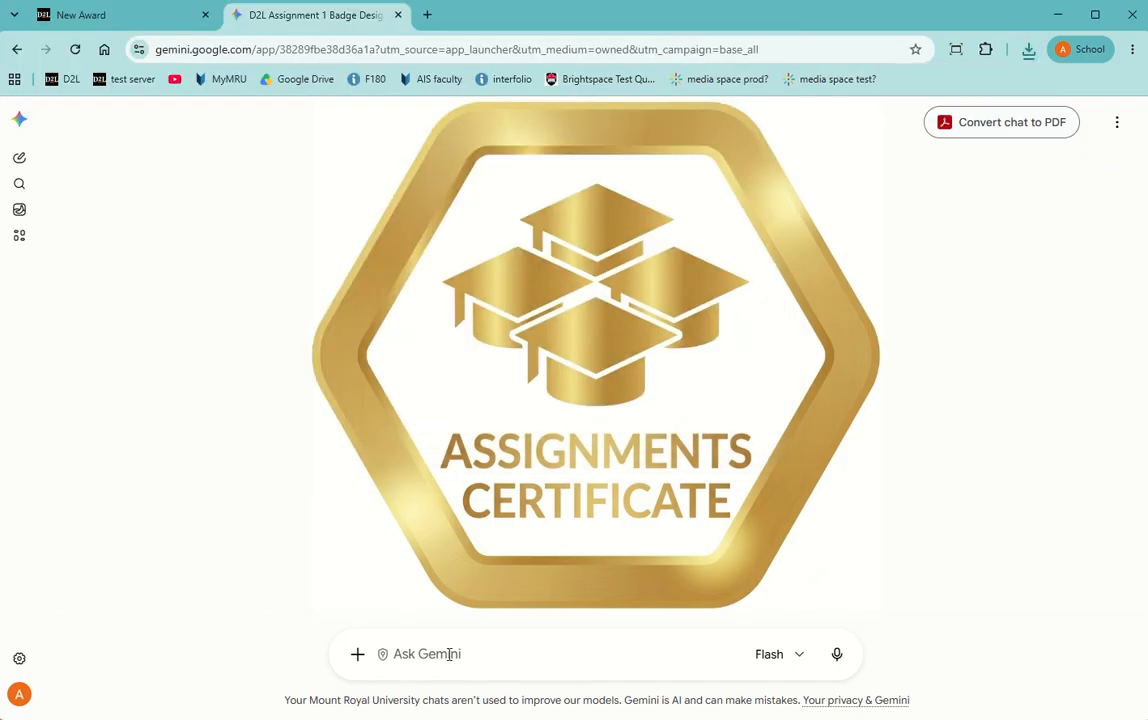
{"action": "type", "text": "Create "}
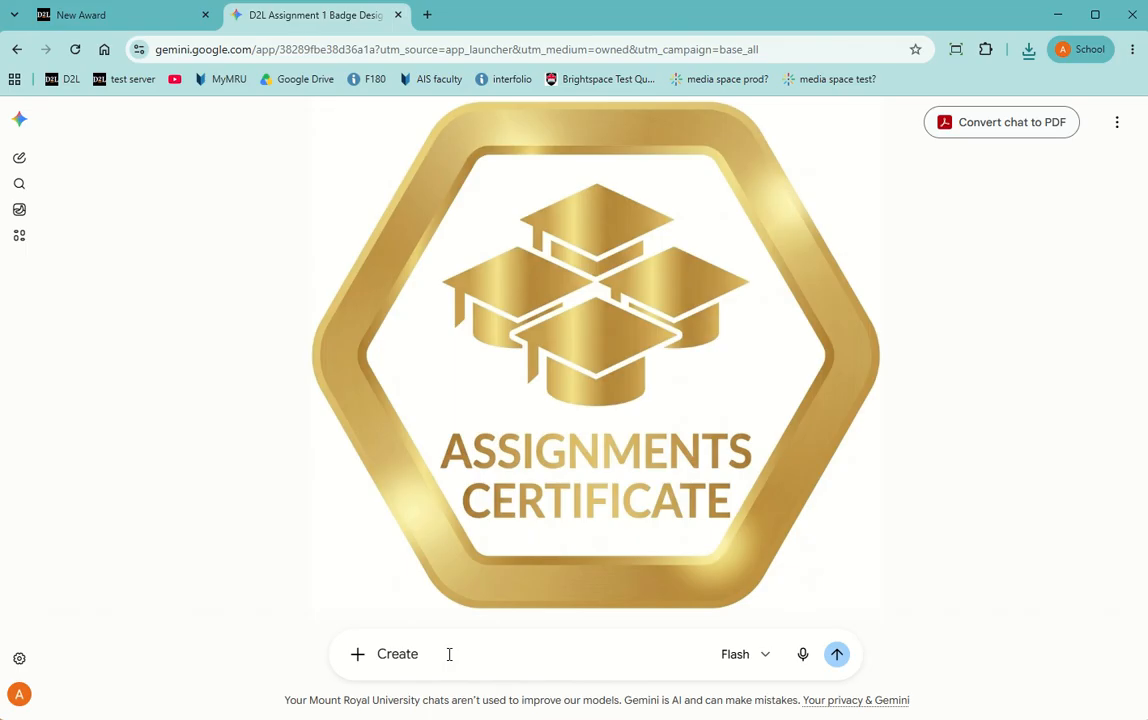
{"action": "type", "text": "a pdf template certificate "}
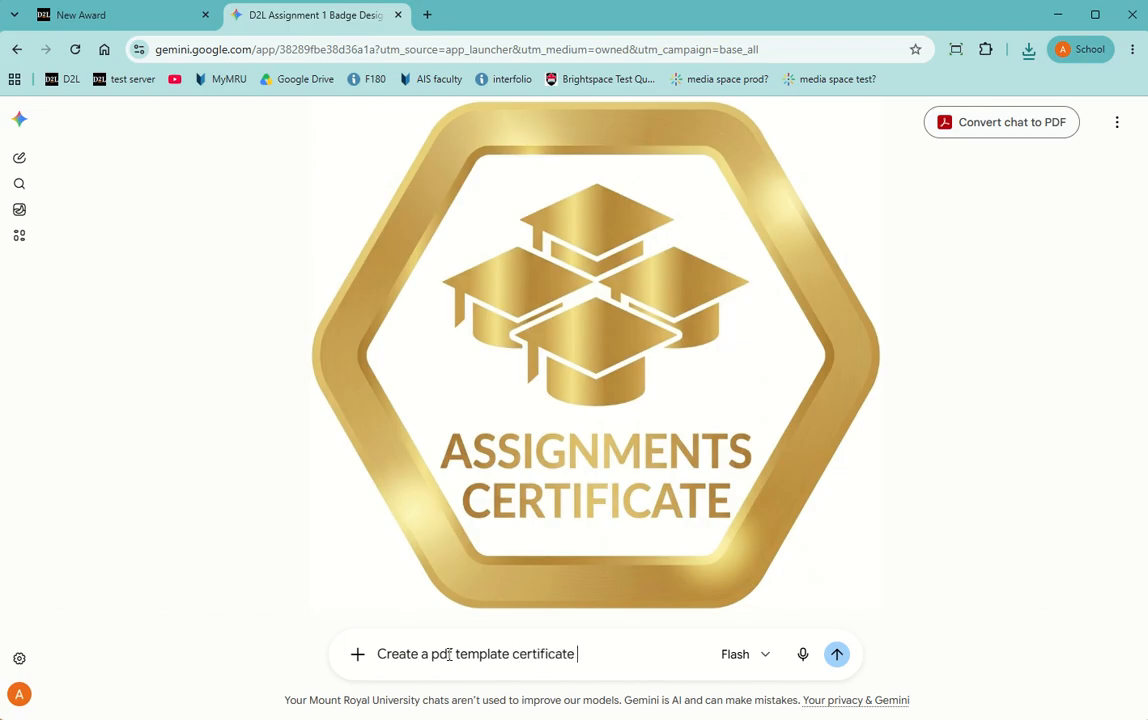
{"action": "type", "text": "where I will display the "}
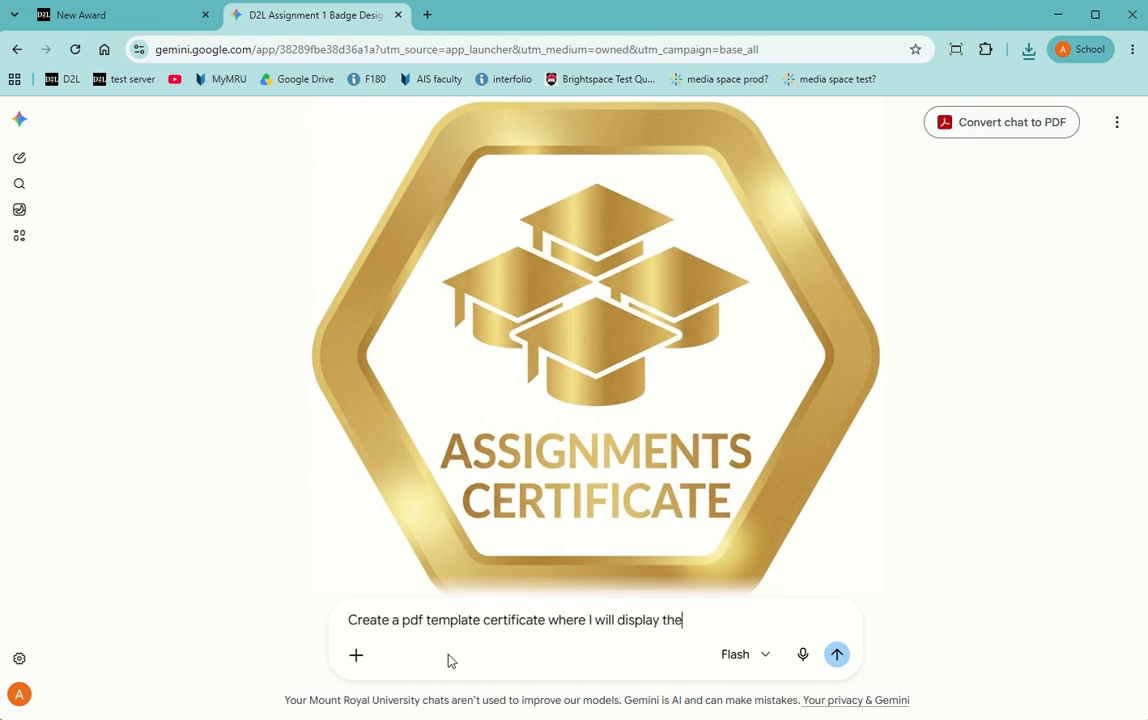
{"action": "type", "text": "student's name, "}
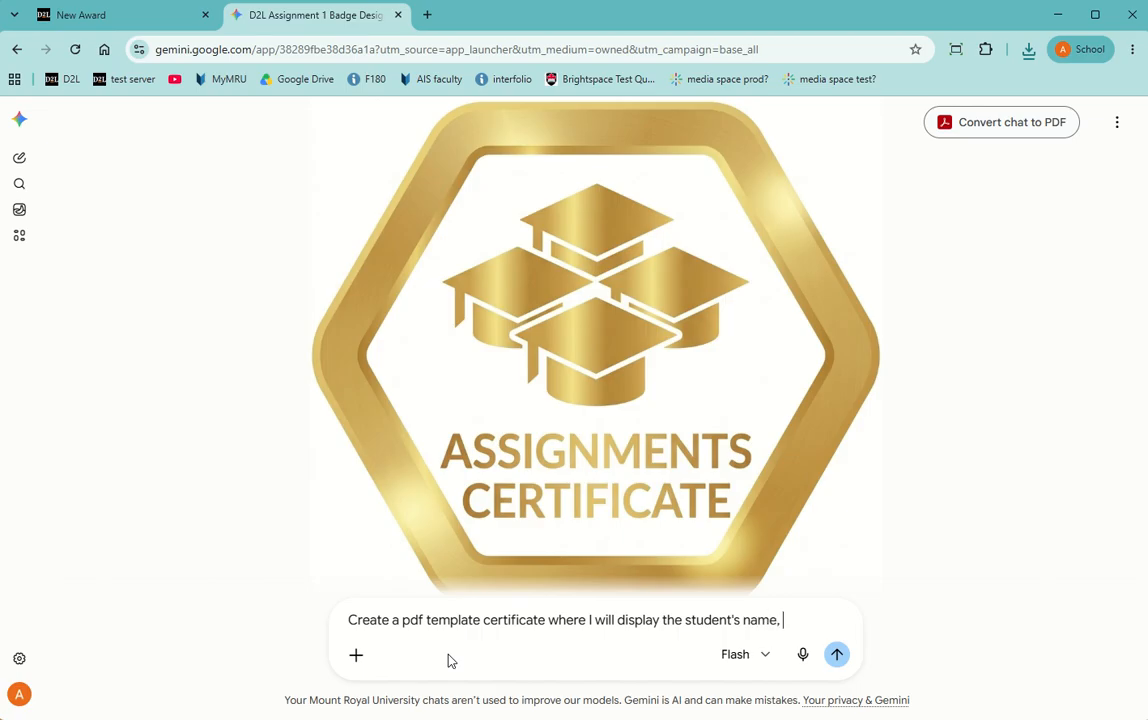
{"action": "type", "text": "award name"}
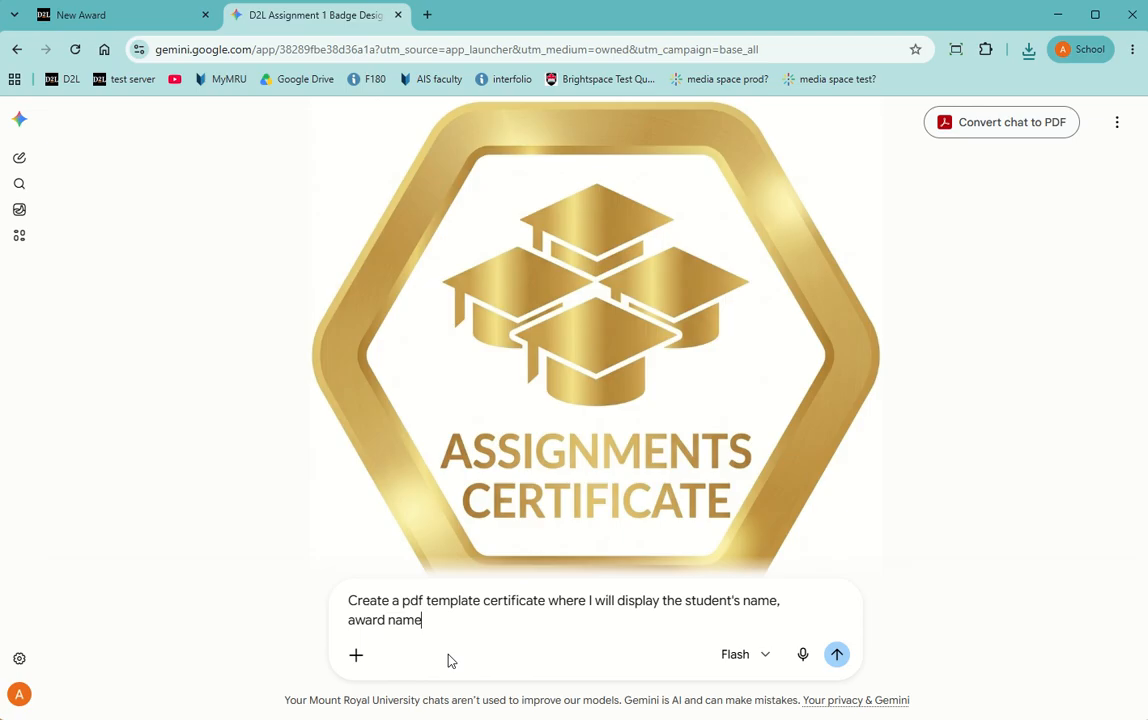
{"action": "type", "text": ", m"}
{"action": "type", "text": "instructors n"}
{"action": "type", "text": "ame, date"}
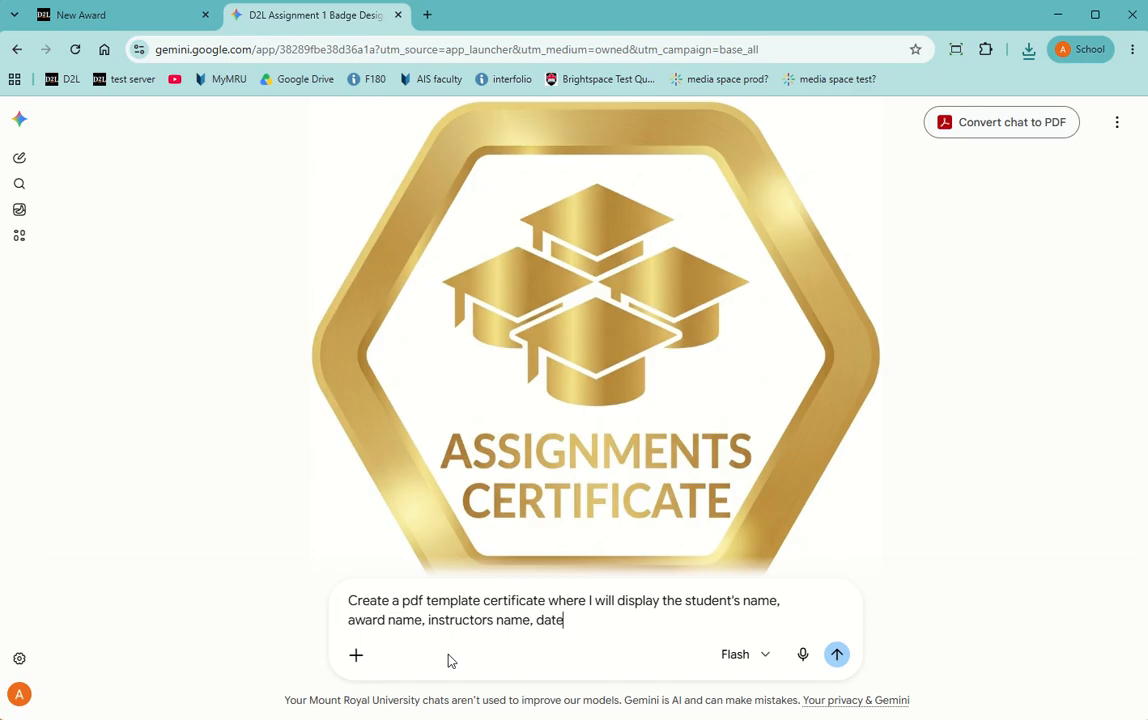
{"action": "type", "text": " earned and award I"}
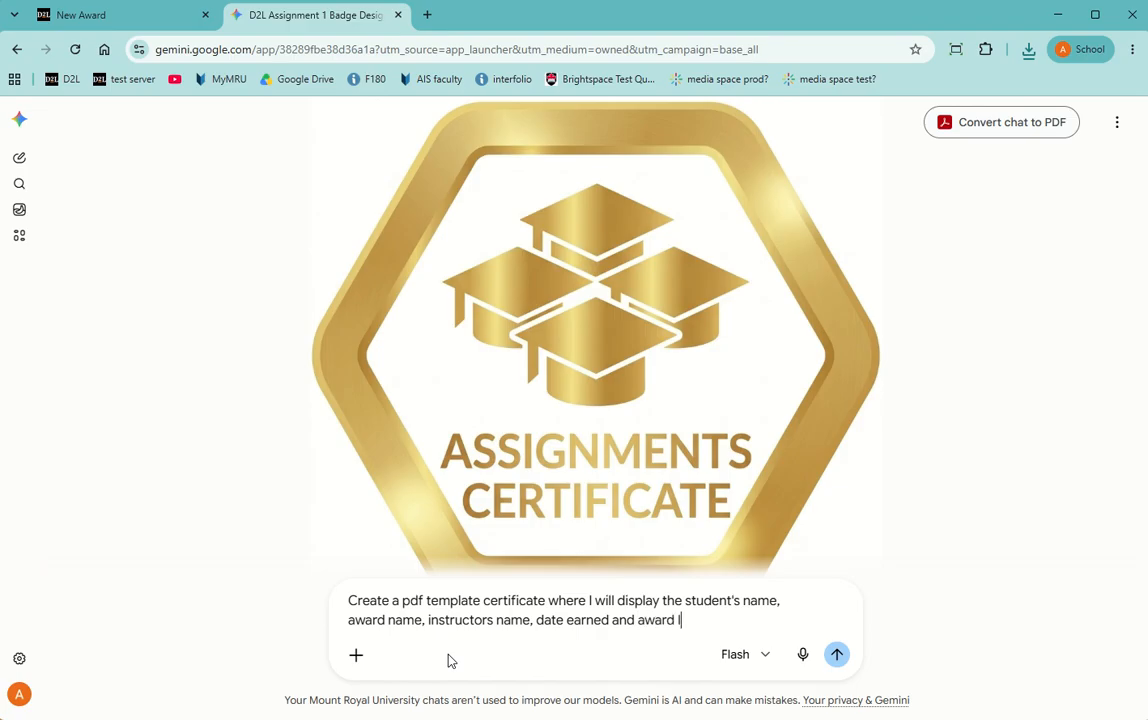
{"action": "type", "text": "D number"}
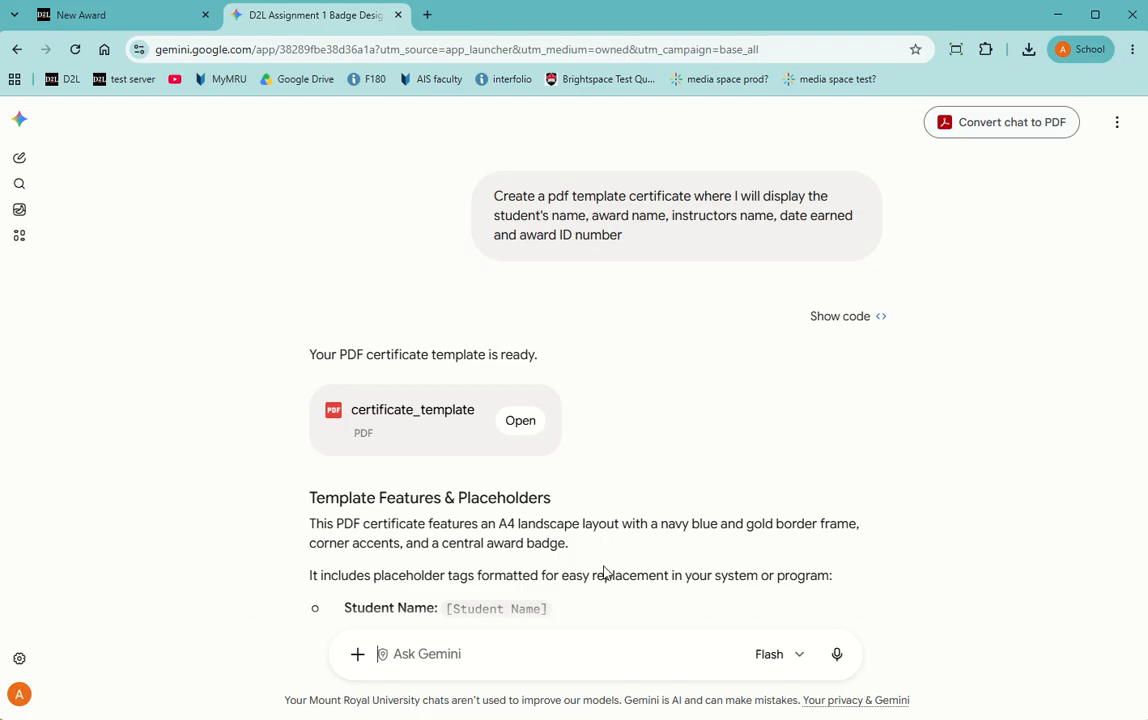
Review Gemini's reply, open the generated certificate_template PDF and download it to the computer.
{"action": "scroll", "coordinate": [603, 572], "scroll_direction": "down", "scroll_amount": 1}
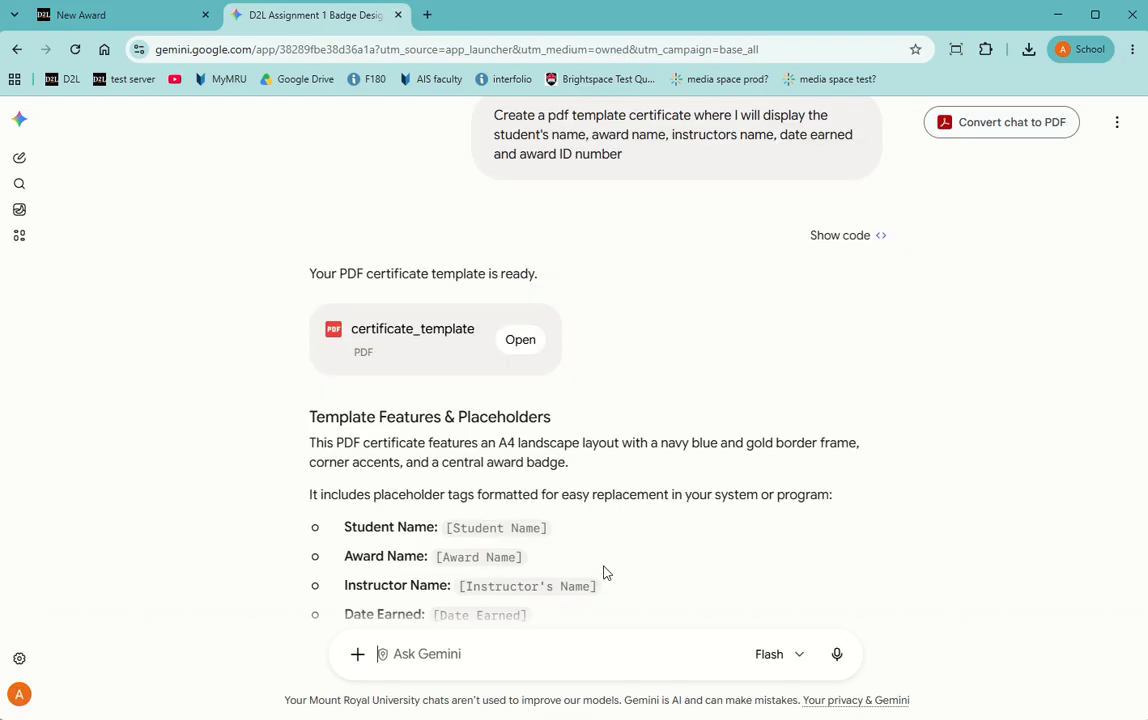
{"action": "scroll", "coordinate": [603, 572], "scroll_direction": "down", "scroll_amount": 1}
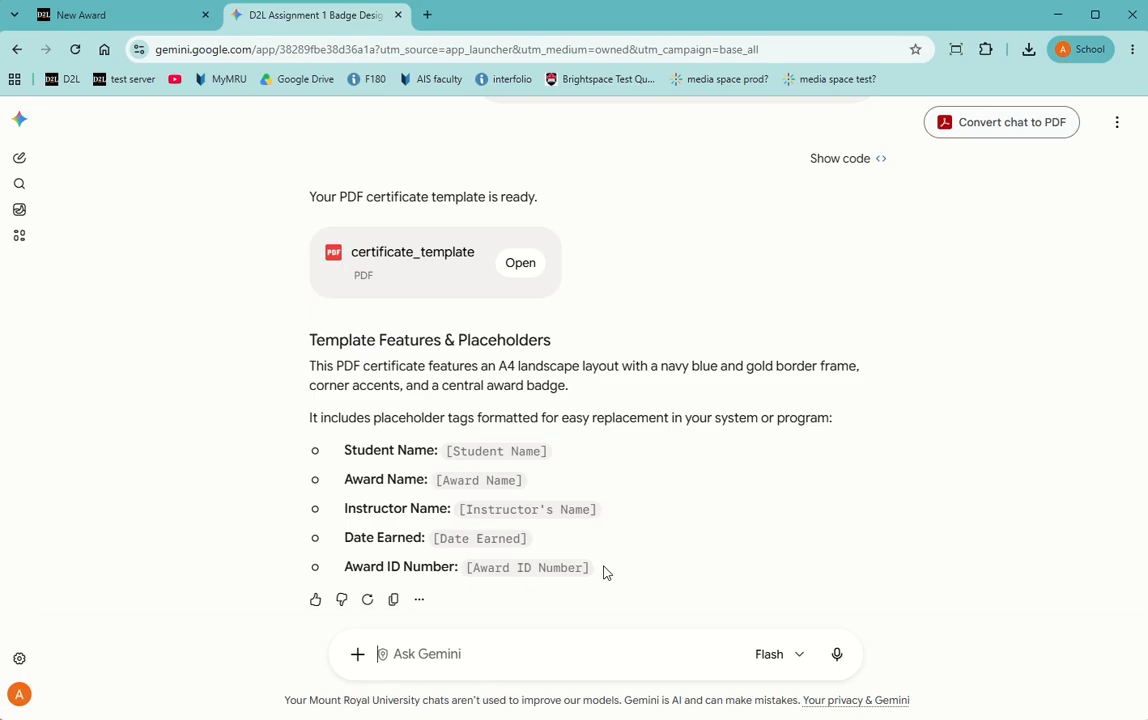
{"action": "left_click", "coordinate": [520, 264]}
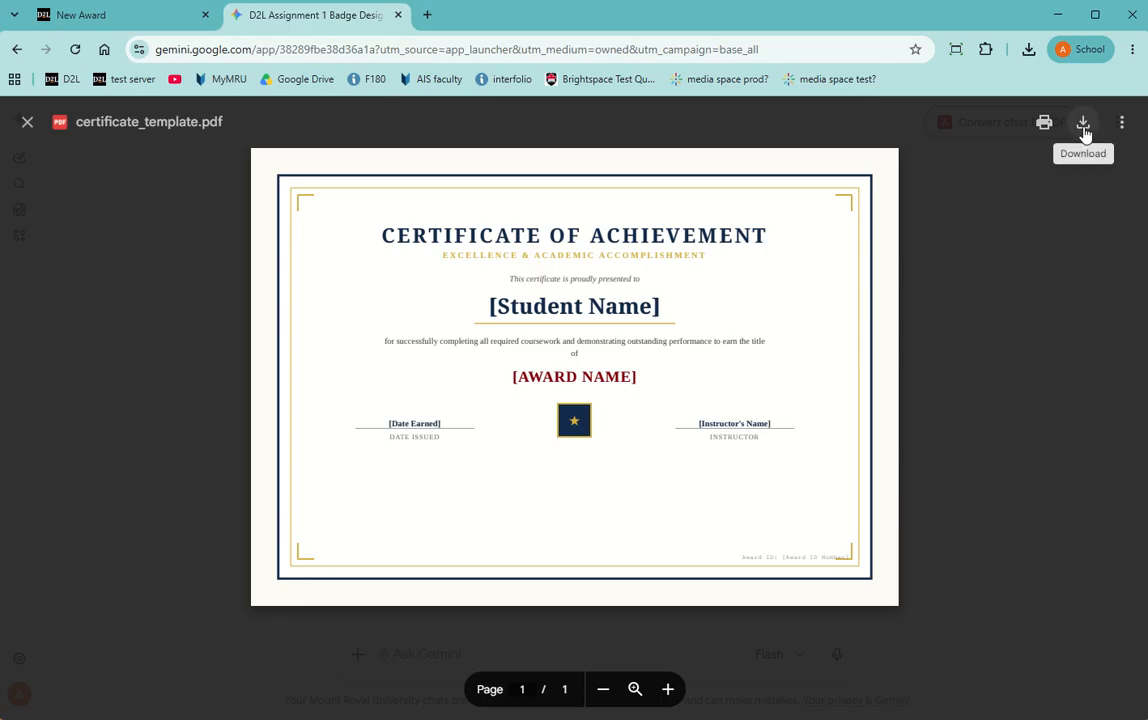
{"action": "left_click", "coordinate": [1084, 124]}
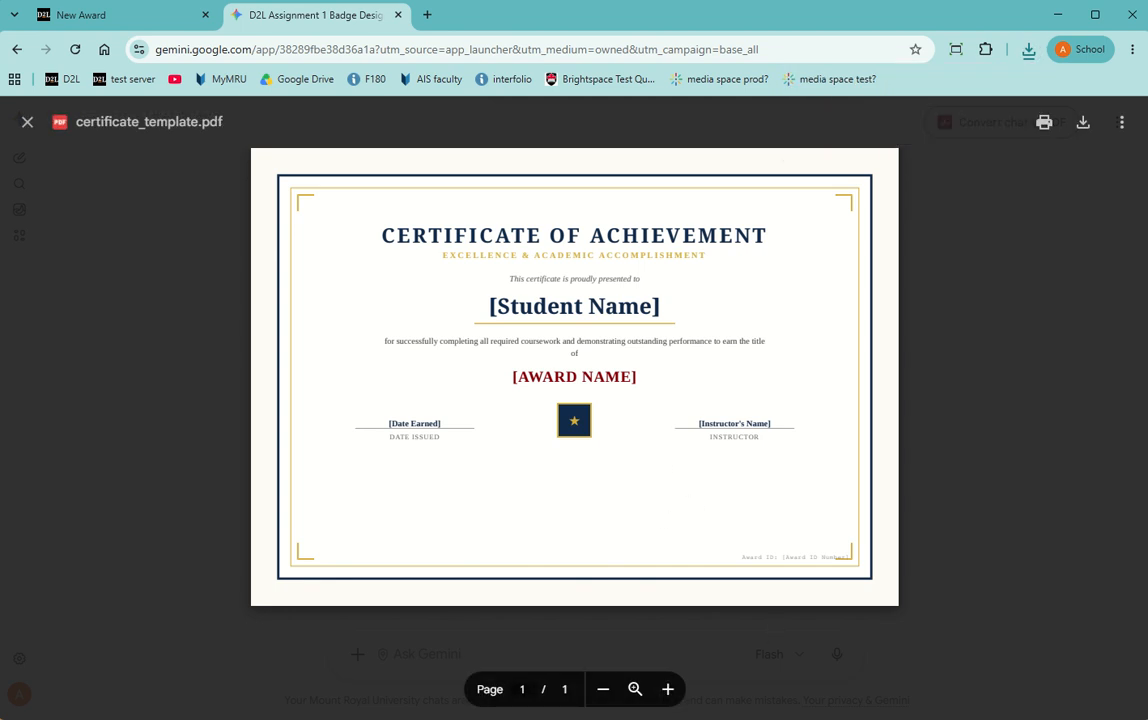
Switch to Adobe Acrobat and open certificate_template from the Downloads folder.
{"action": "mouse_move", "coordinate": [770, 719]}
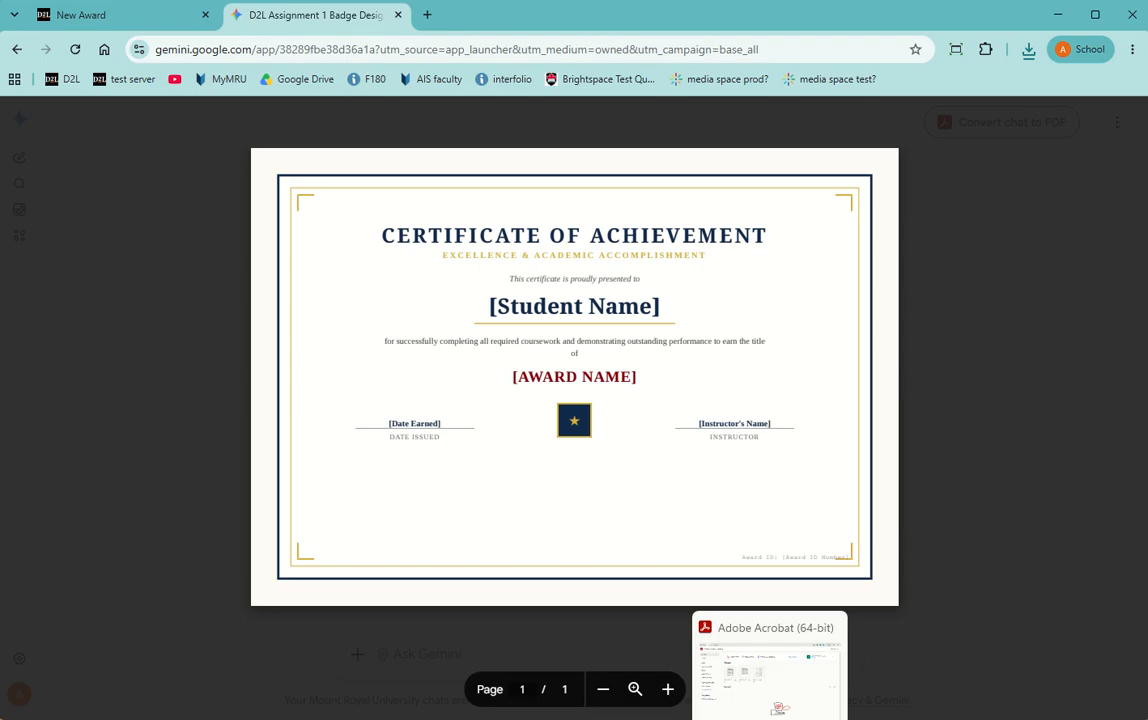
{"action": "left_click", "coordinate": [770, 719]}
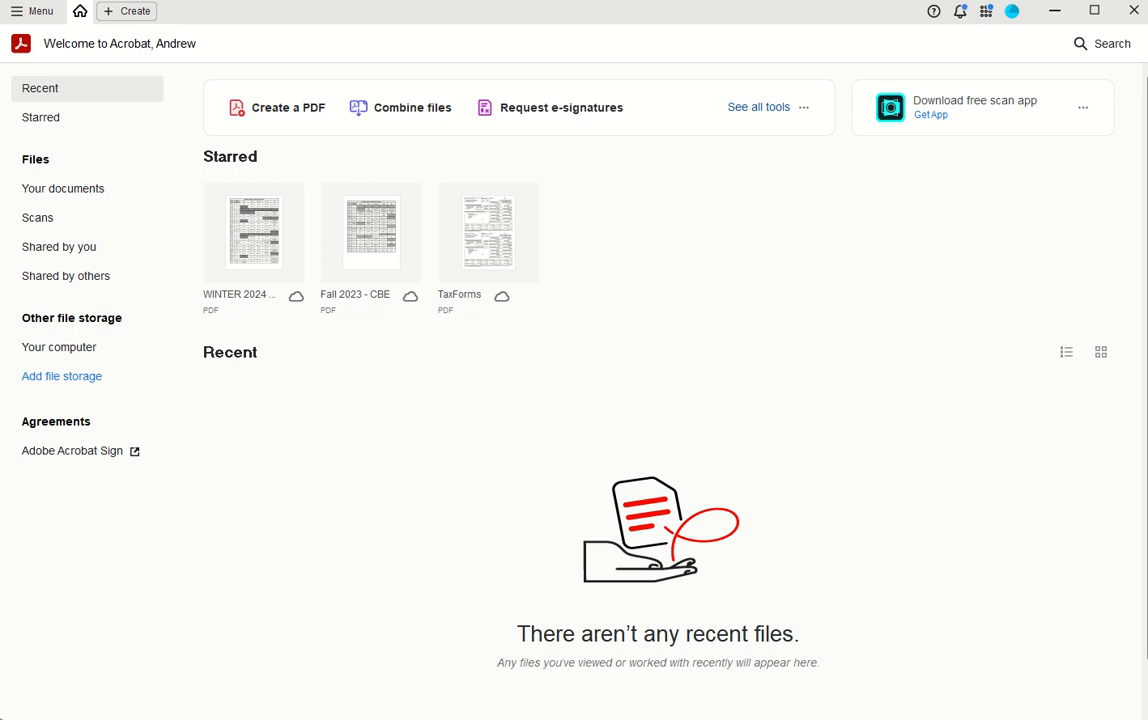
{"action": "left_click", "coordinate": [14, 10]}
{"action": "left_click", "coordinate": [28, 41]}
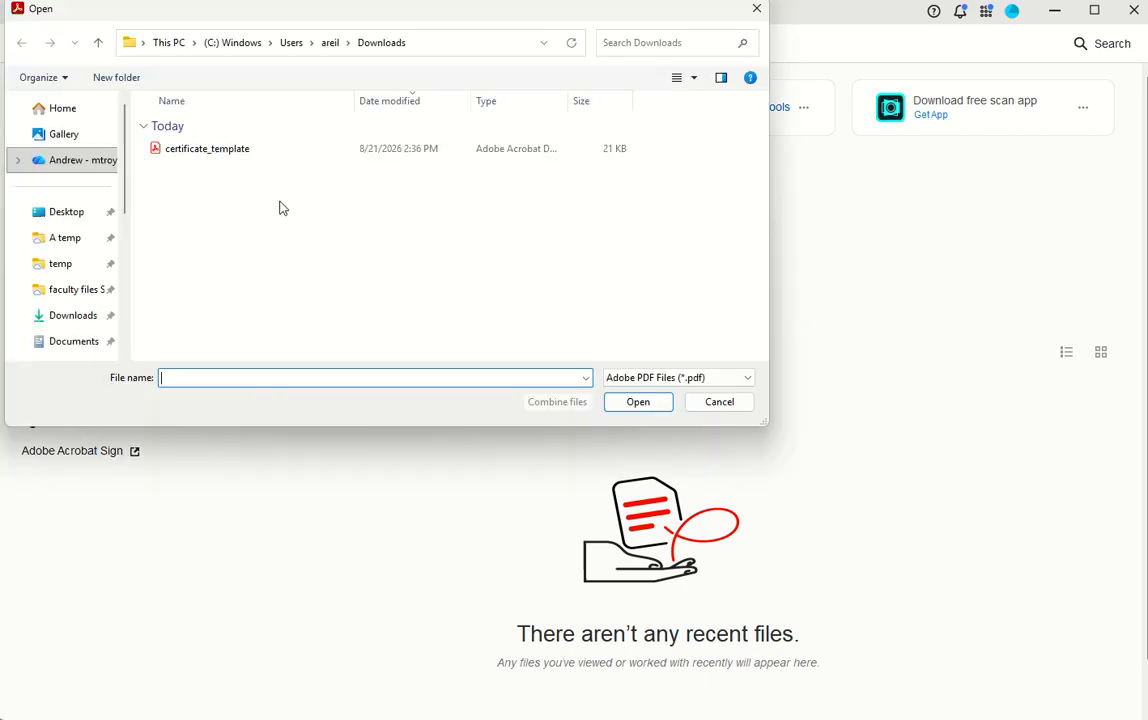
{"action": "left_click", "coordinate": [238, 149]}
{"action": "left_click", "coordinate": [622, 402]}
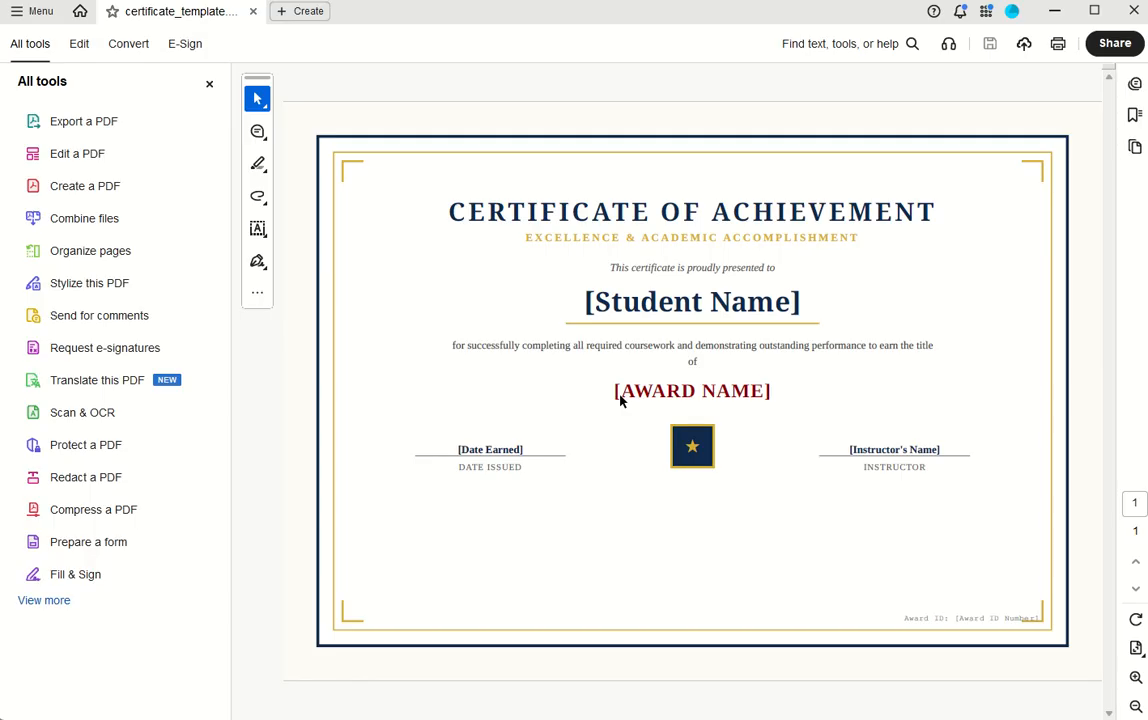
Create a fillable form from the open certificate template with the Prepare a form tool.
{"action": "left_click", "coordinate": [74, 543]}
{"action": "left_click", "coordinate": [582, 470]}
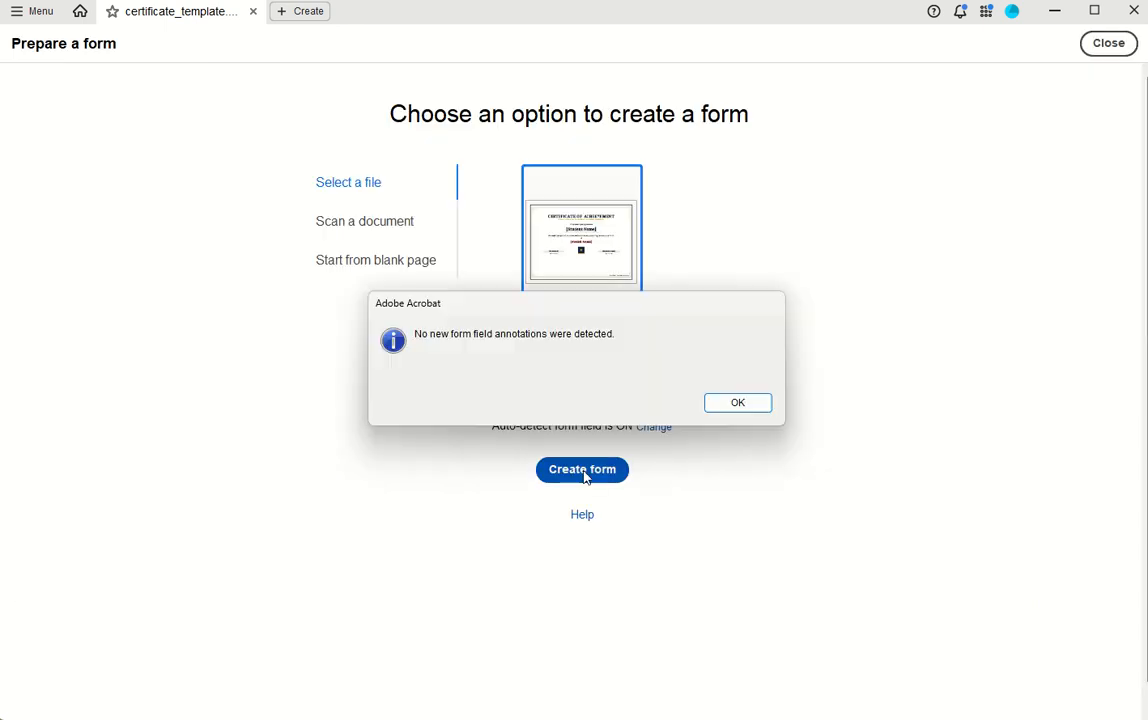
{"action": "left_click", "coordinate": [737, 404]}
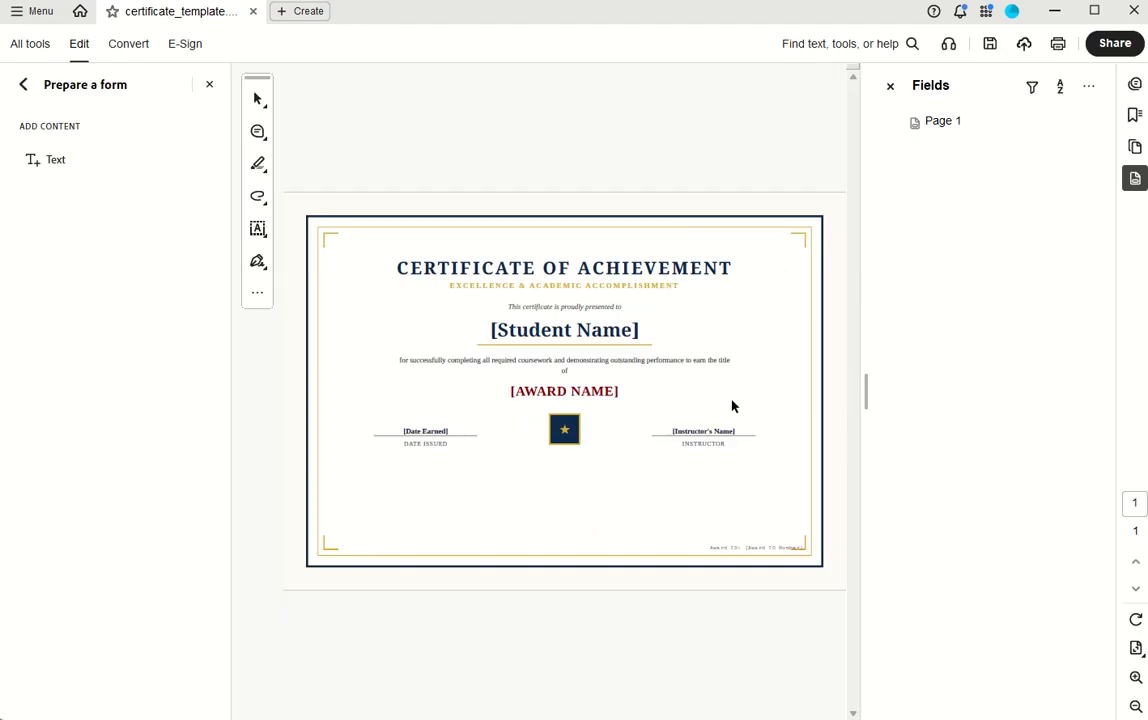
Replace the [Student Name] placeholder with a text field above the gold line.
{"action": "left_click", "coordinate": [540, 331]}
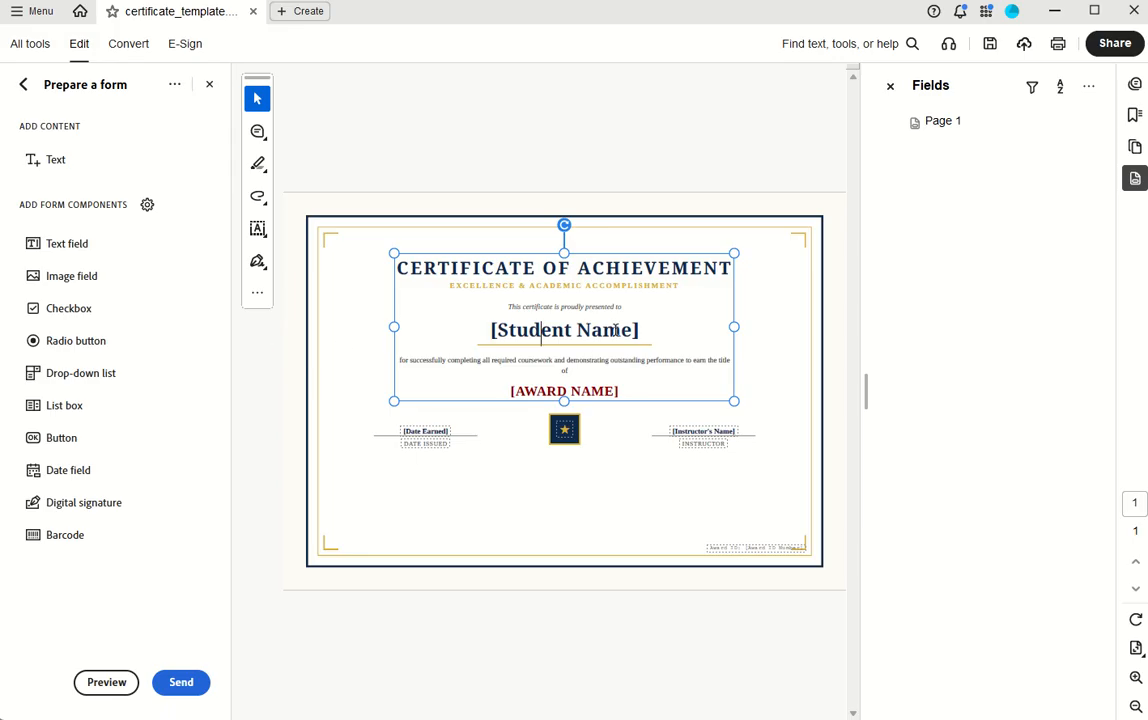
{"action": "left_click_drag", "start_coordinate": [645, 330], "coordinate": [465, 323]}
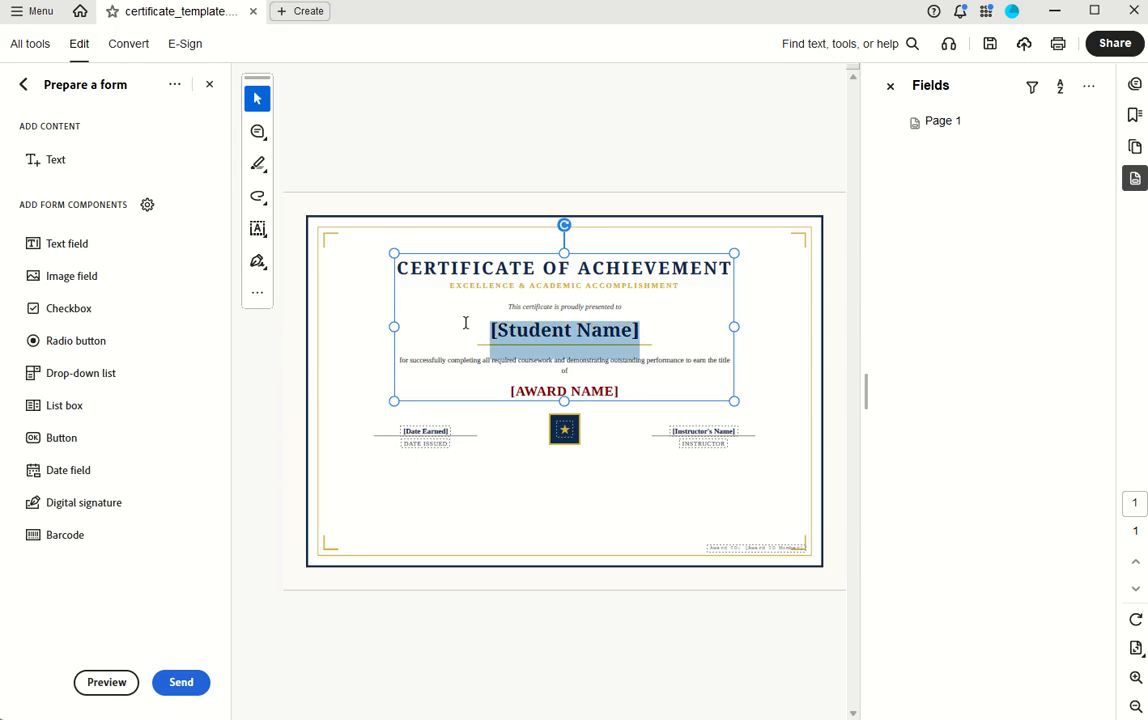
{"action": "key", "text": "Delete"}
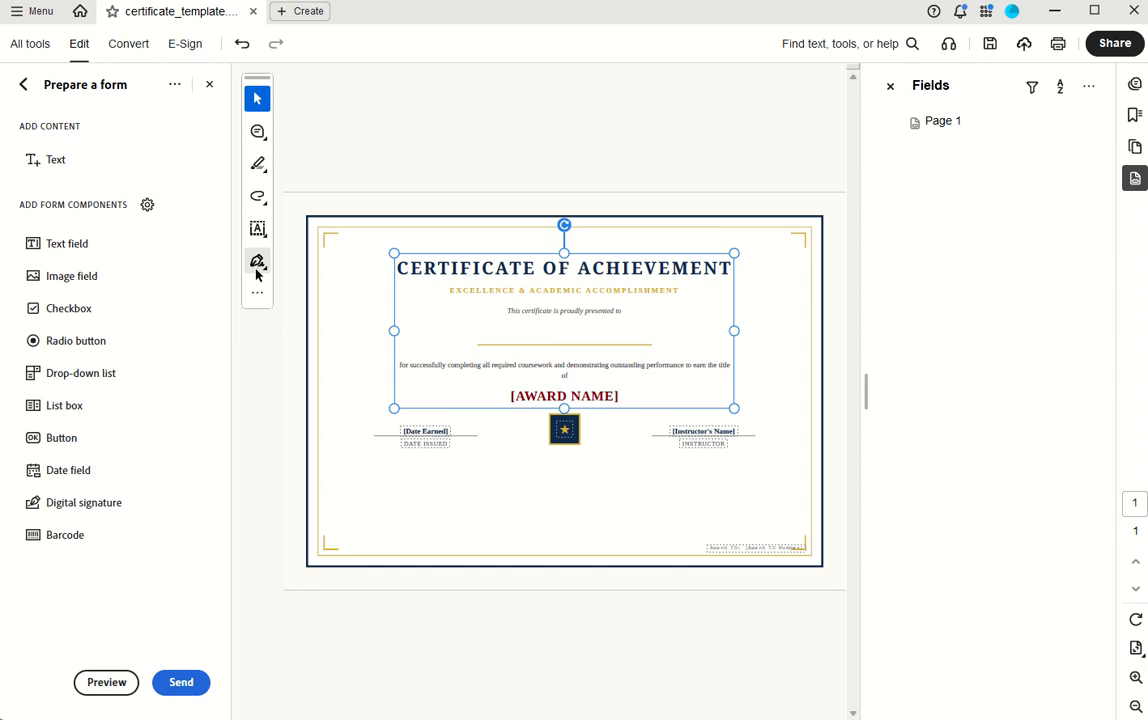
{"action": "left_click", "coordinate": [84, 246]}
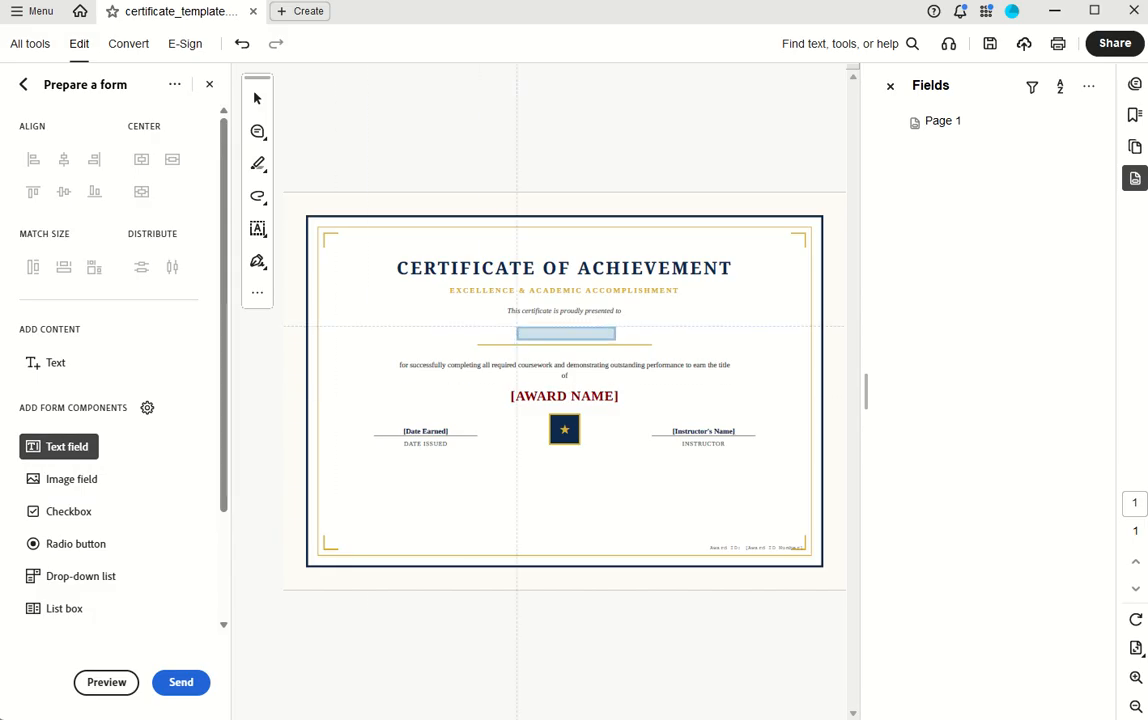
{"action": "left_click", "coordinate": [566, 333]}
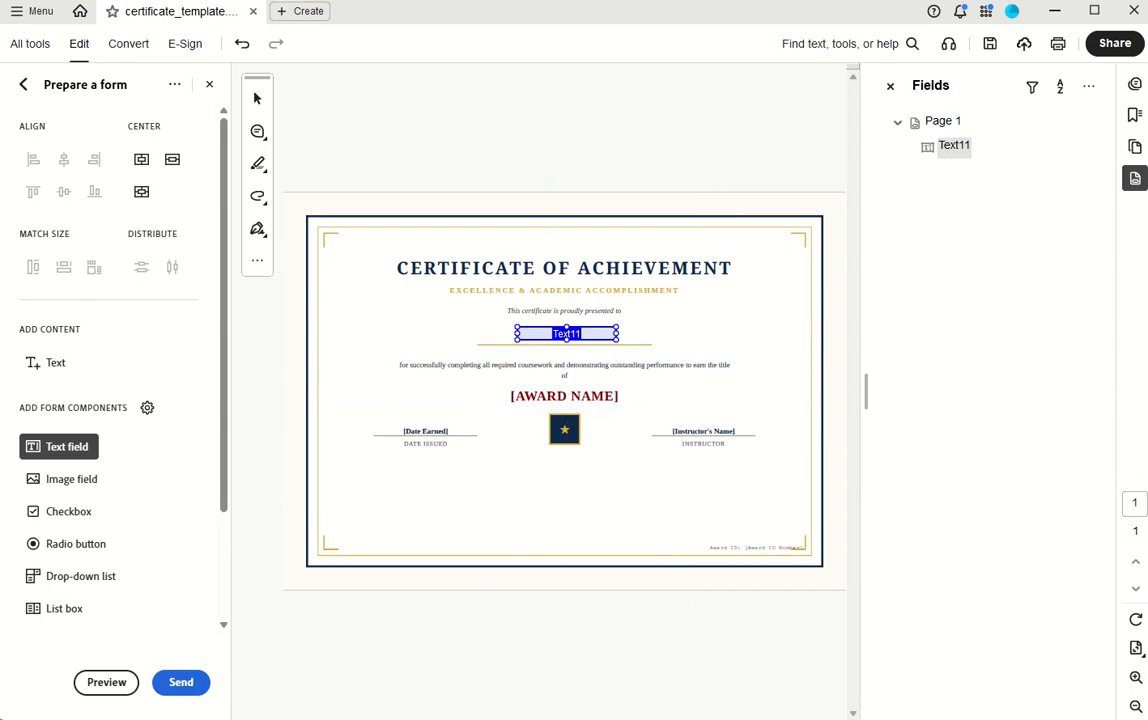
Delete the [AWARD NAME], [Date Earned] and [Instructor's Name] placeholder texts from the certificate form.
{"action": "left_click", "coordinate": [23, 86]}
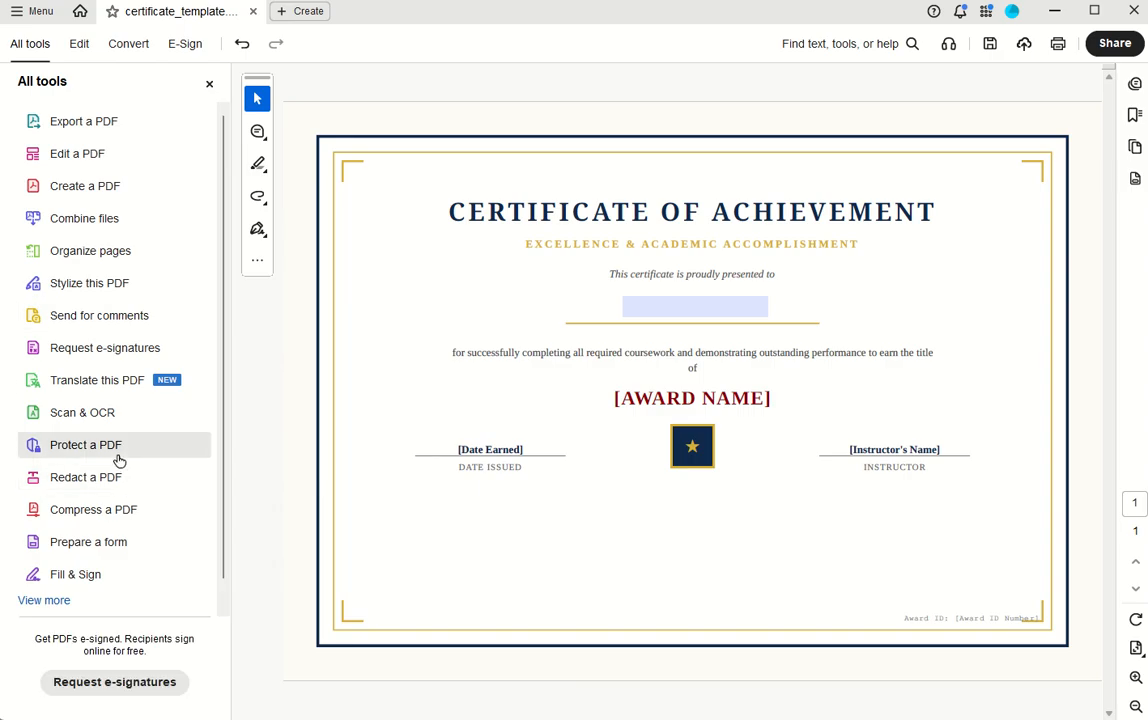
{"action": "left_click", "coordinate": [102, 545]}
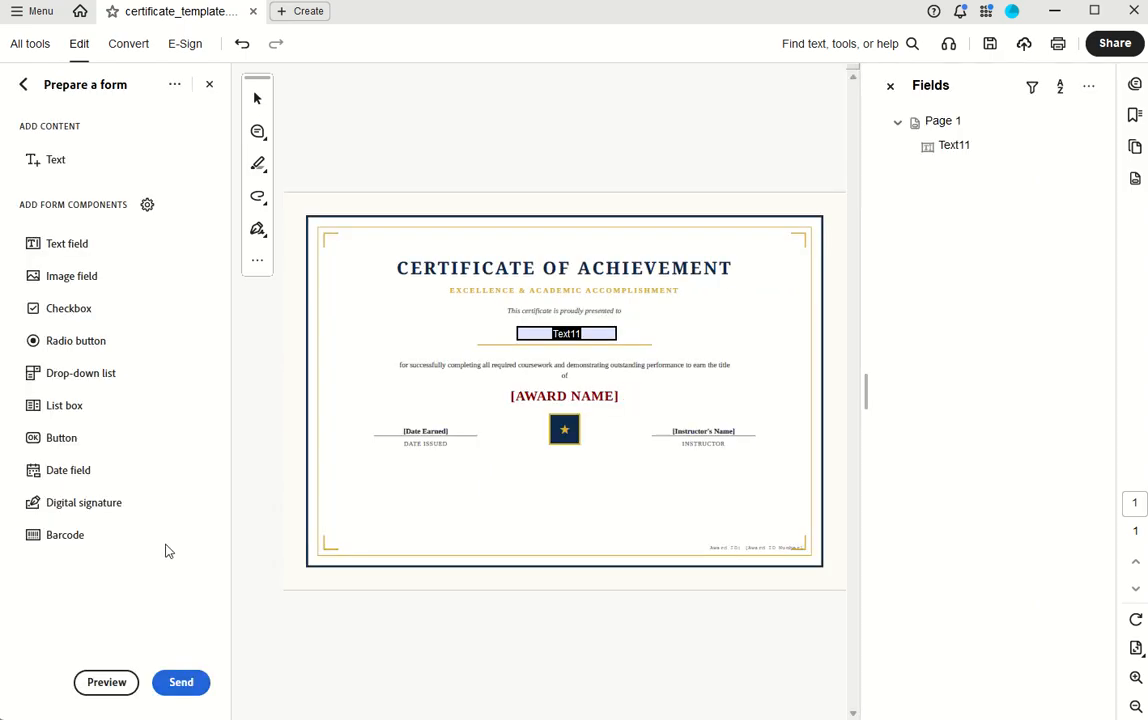
{"action": "left_click", "coordinate": [604, 400]}
{"action": "left_click_drag", "start_coordinate": [622, 396], "coordinate": [508, 396]}
{"action": "key", "text": "BackSpace"}
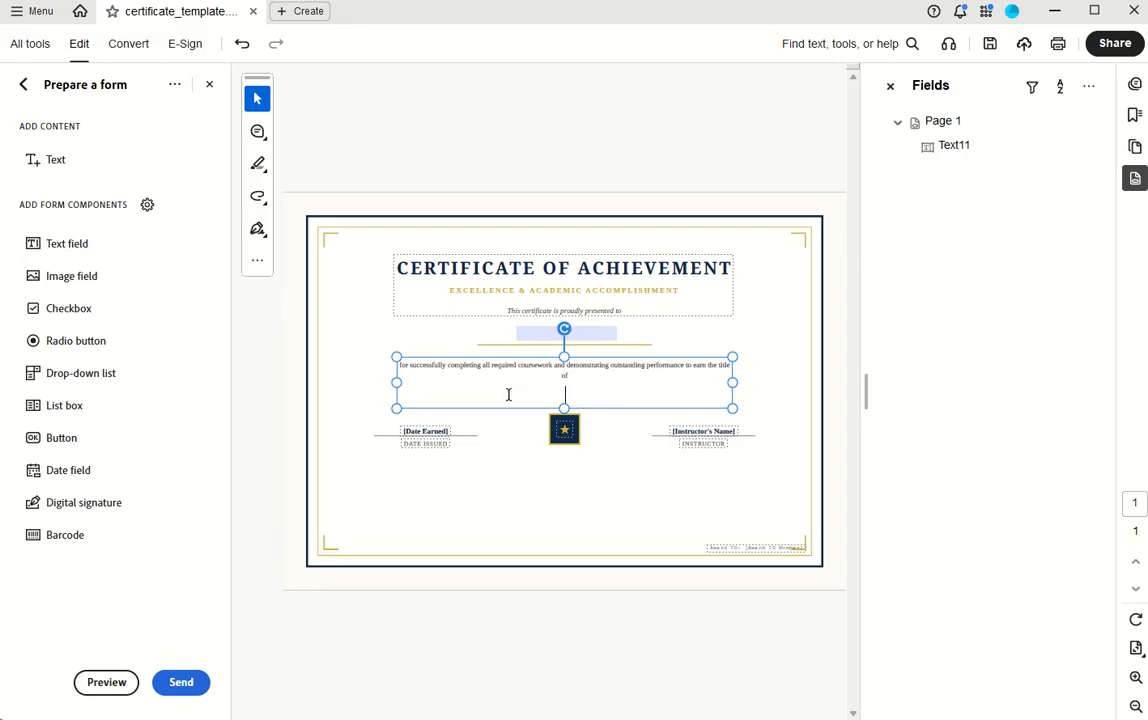
{"action": "left_click", "coordinate": [441, 427]}
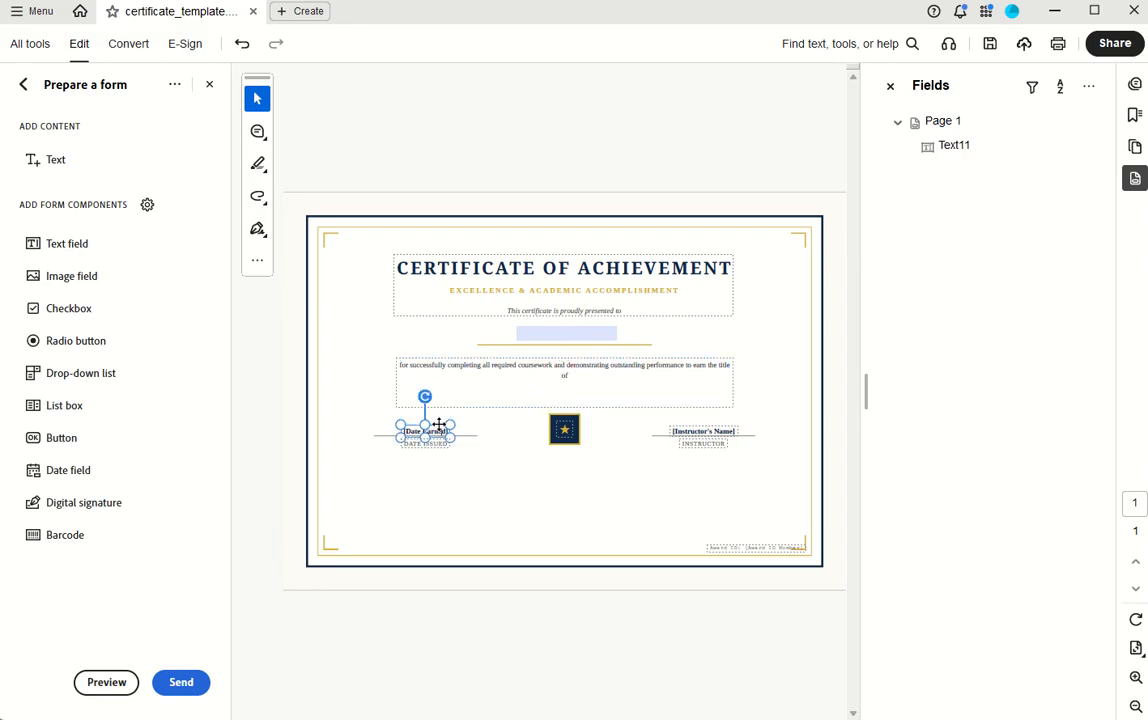
{"action": "key", "text": "Delete"}
{"action": "left_click", "coordinate": [700, 431]}
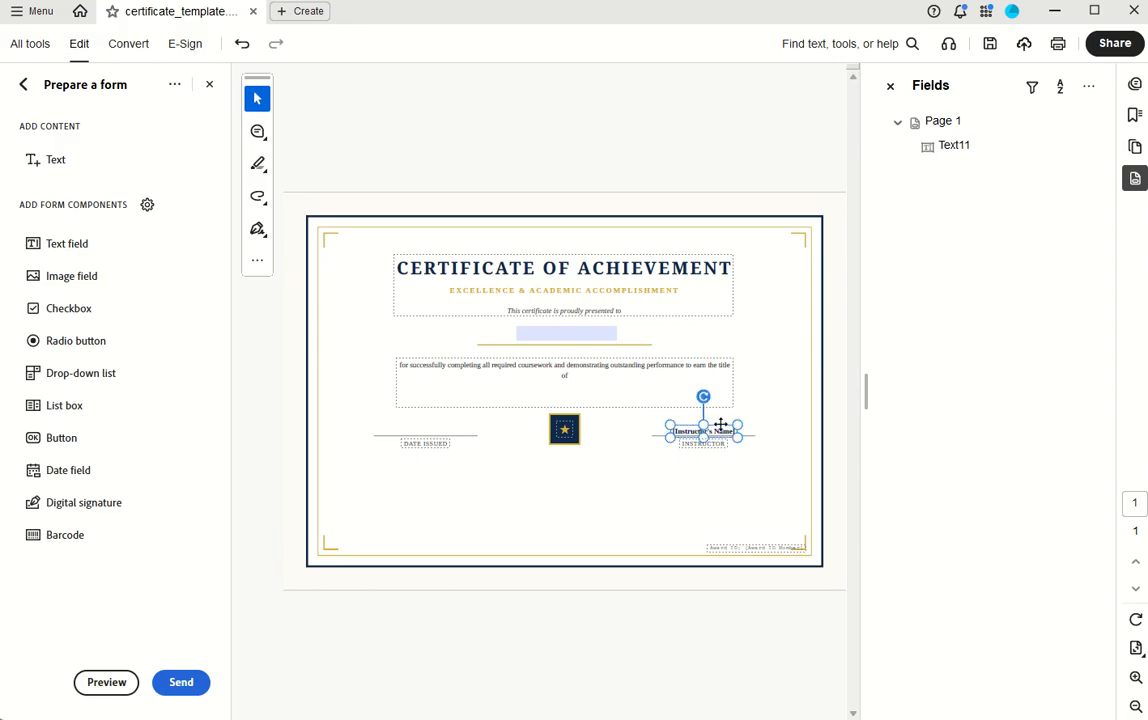
{"action": "key", "text": "Delete"}
Place text fields in the award name space, above the Date Issued line and above the Instructor line.
{"action": "left_click", "coordinate": [93, 251]}
{"action": "left_click", "coordinate": [93, 251]}
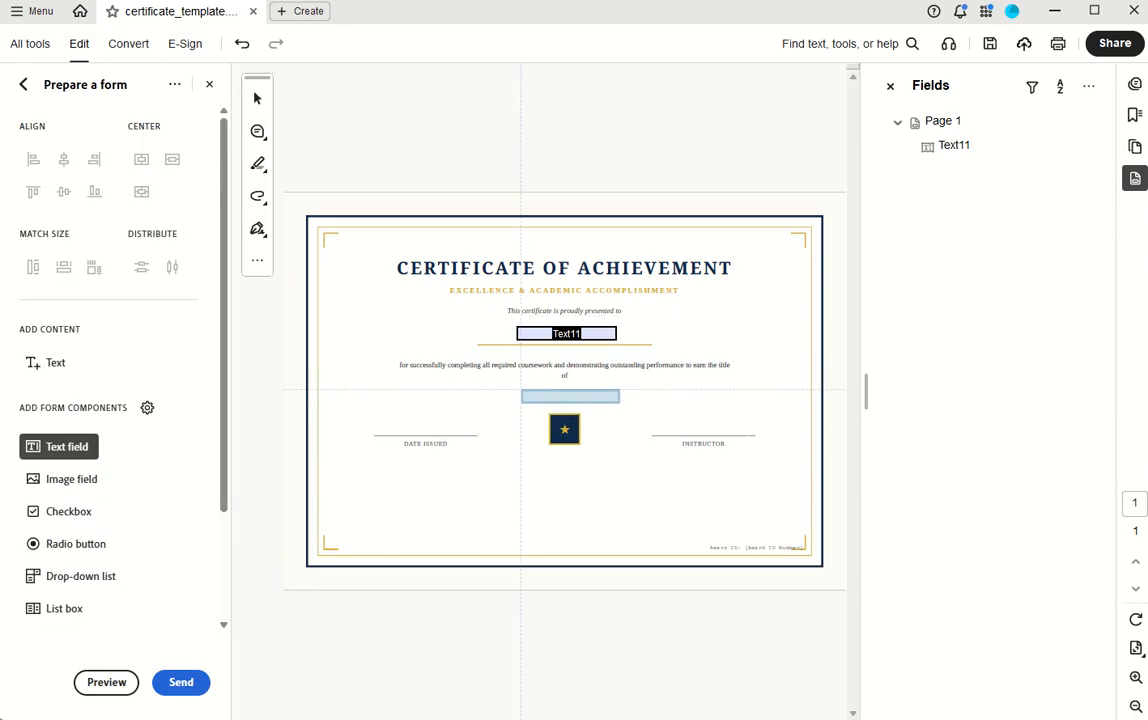
{"action": "left_click", "coordinate": [517, 391]}
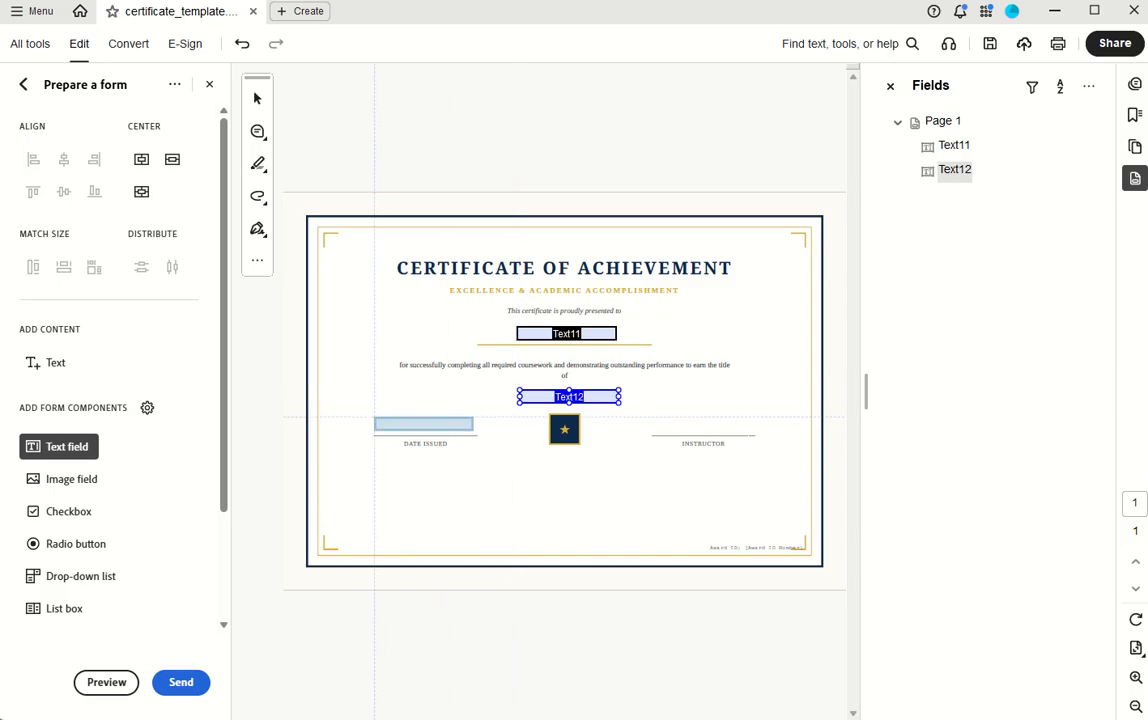
{"action": "left_click", "coordinate": [379, 420]}
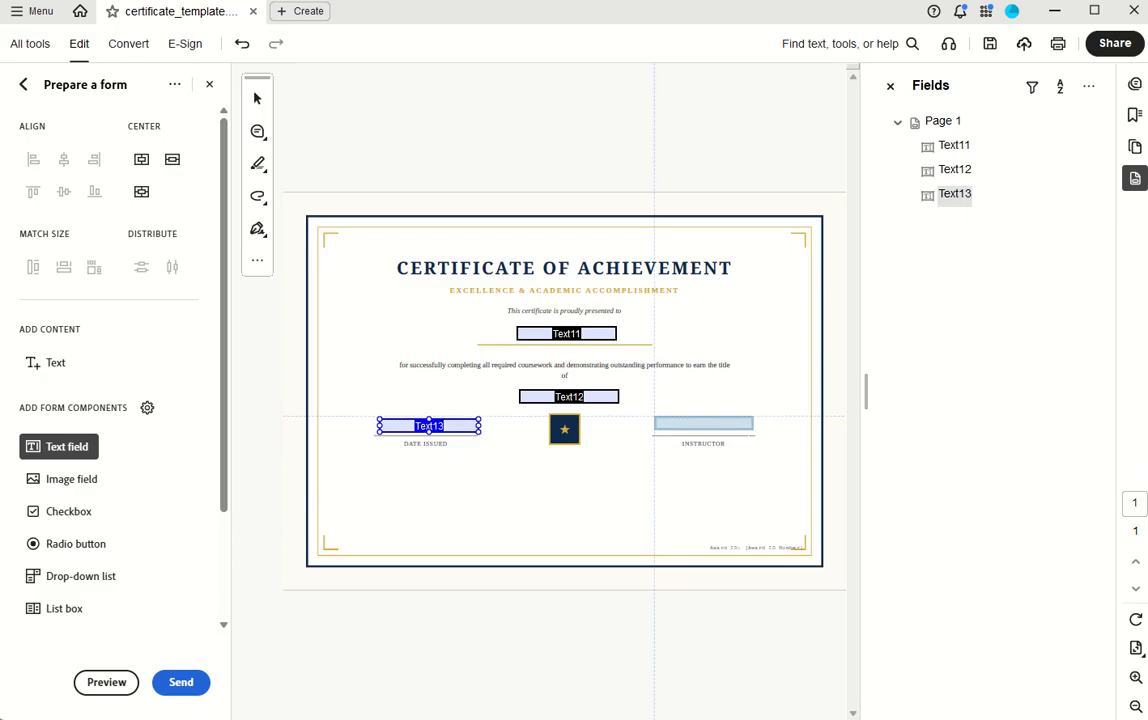
{"action": "left_click", "coordinate": [654, 418]}
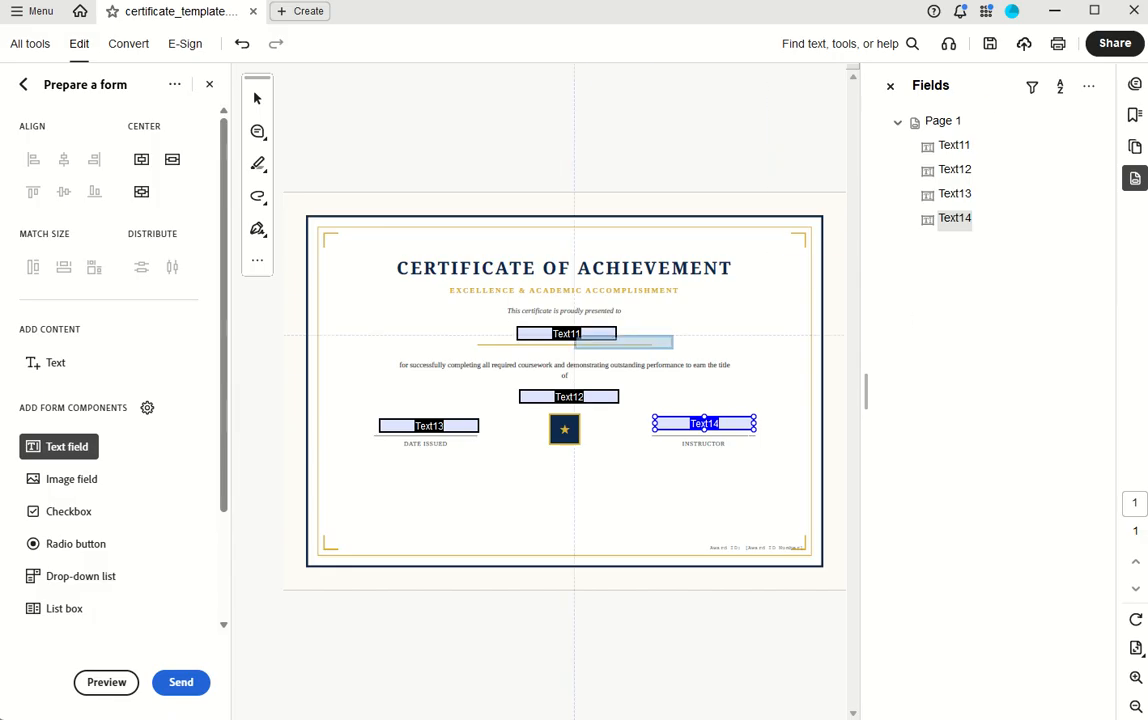
Rename the text field above the gold line to {FullName}.
{"action": "left_click", "coordinate": [990, 150]}
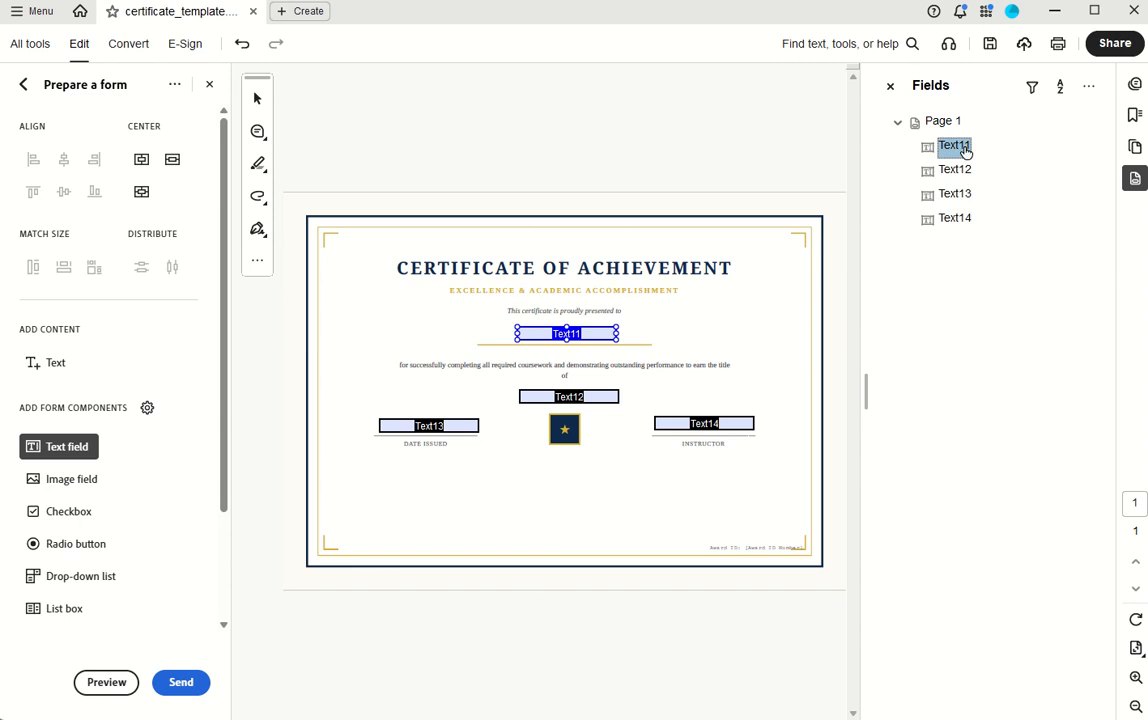
{"action": "left_click", "coordinate": [966, 148]}
{"action": "left_click_drag", "start_coordinate": [992, 148], "coordinate": [942, 148]}
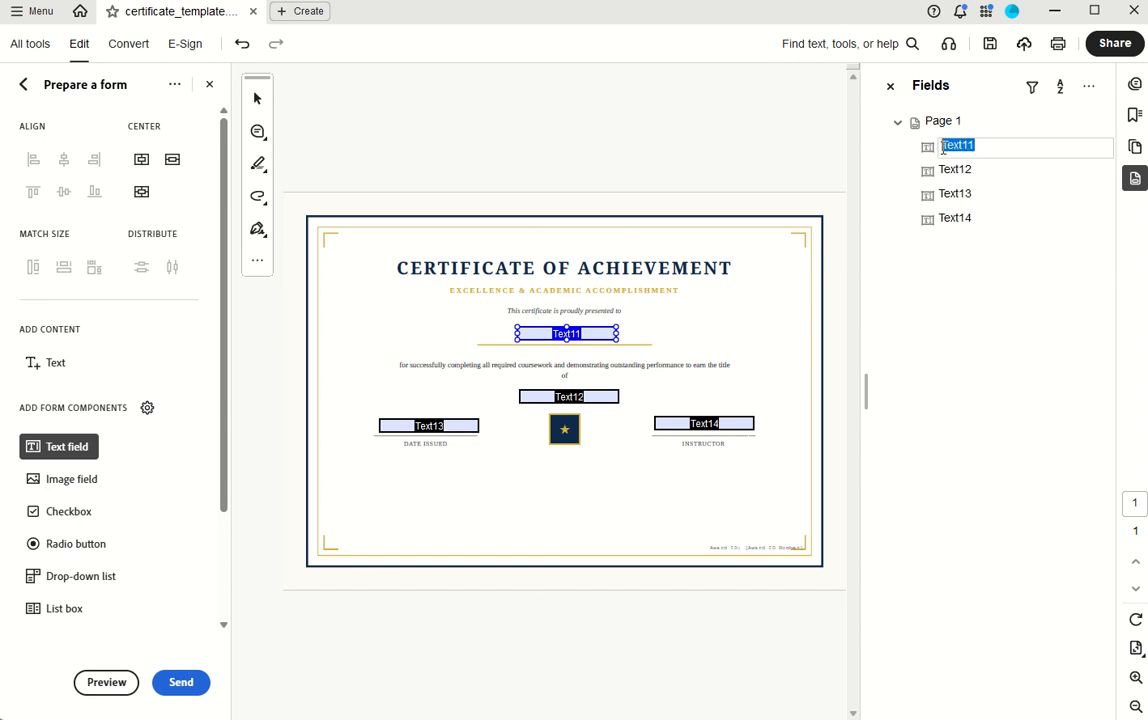
{"action": "type", "text": "{FullName}"}
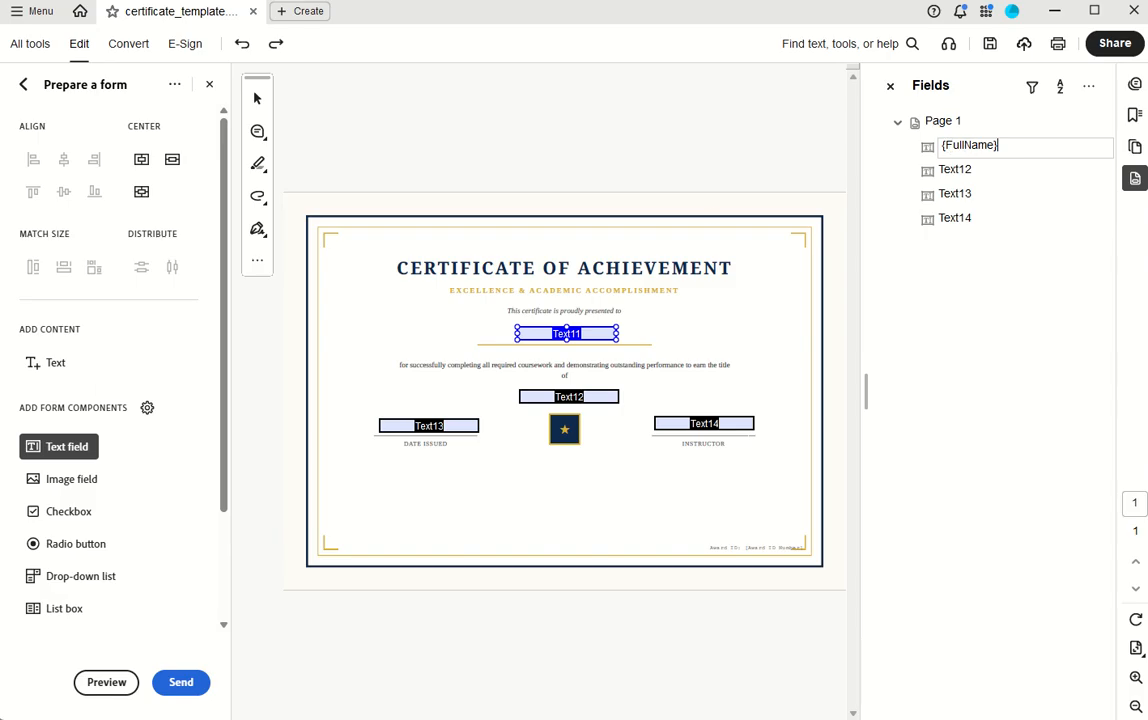
{"action": "key", "text": "Return"}
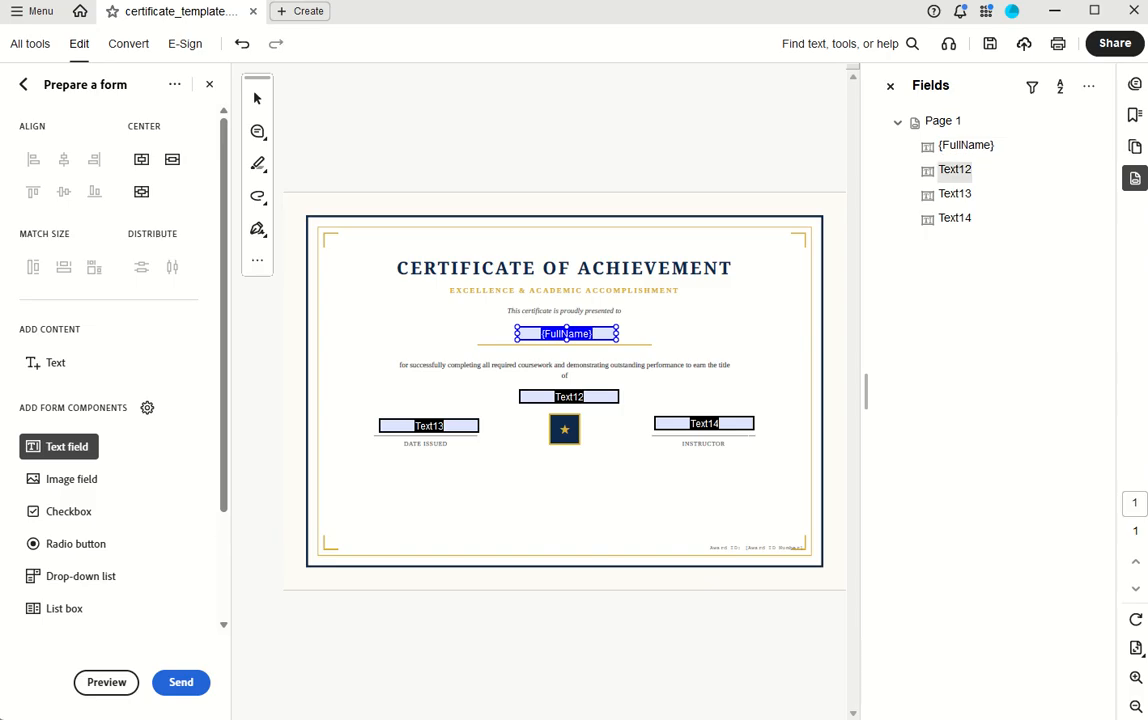
Rename the text field in the award name space to {AwardName}.
{"action": "double_click", "coordinate": [966, 179]}
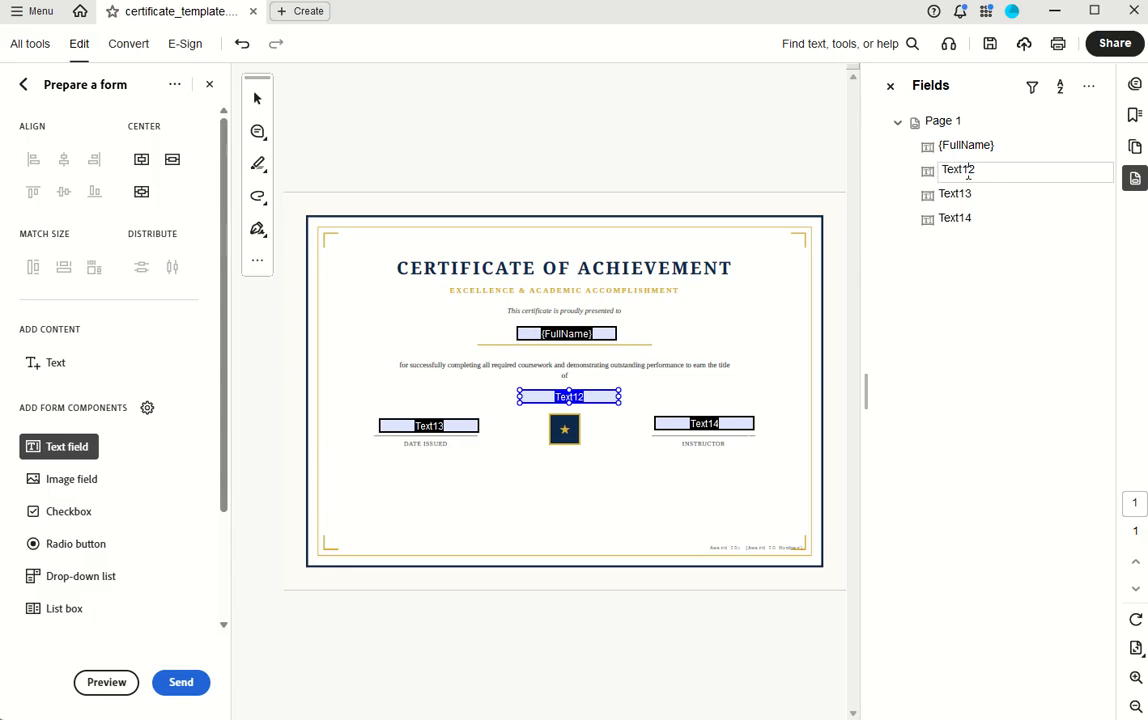
{"action": "type", "text": "{AwardName}"}
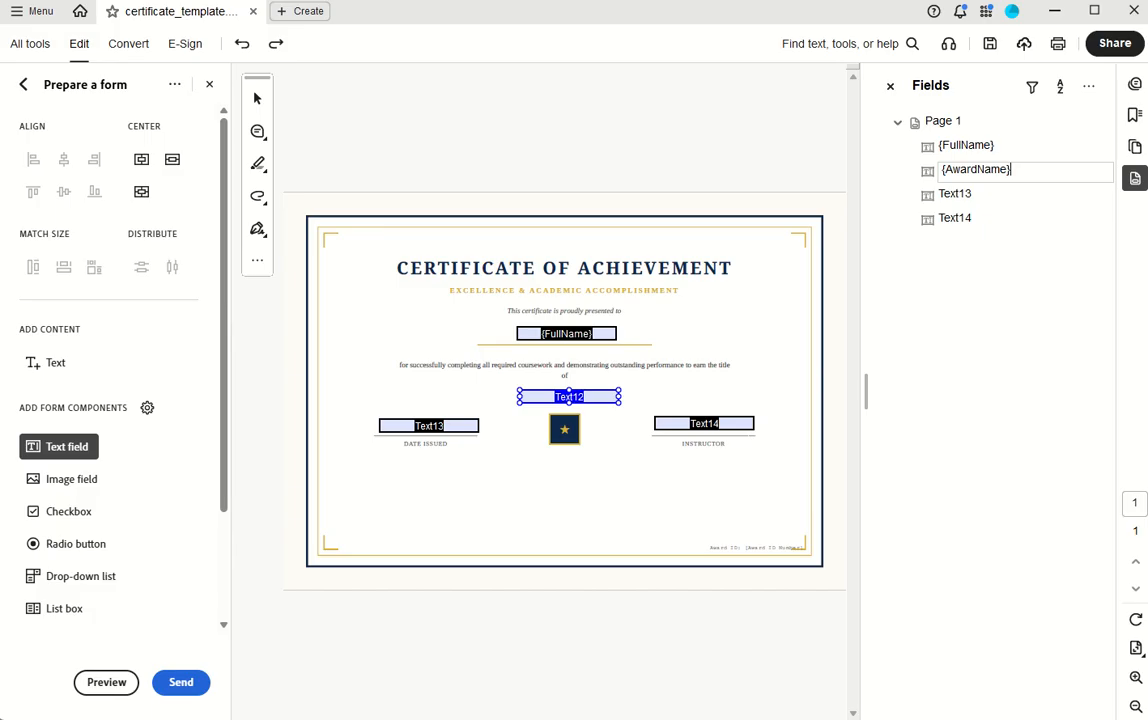
{"action": "key", "text": "Return"}
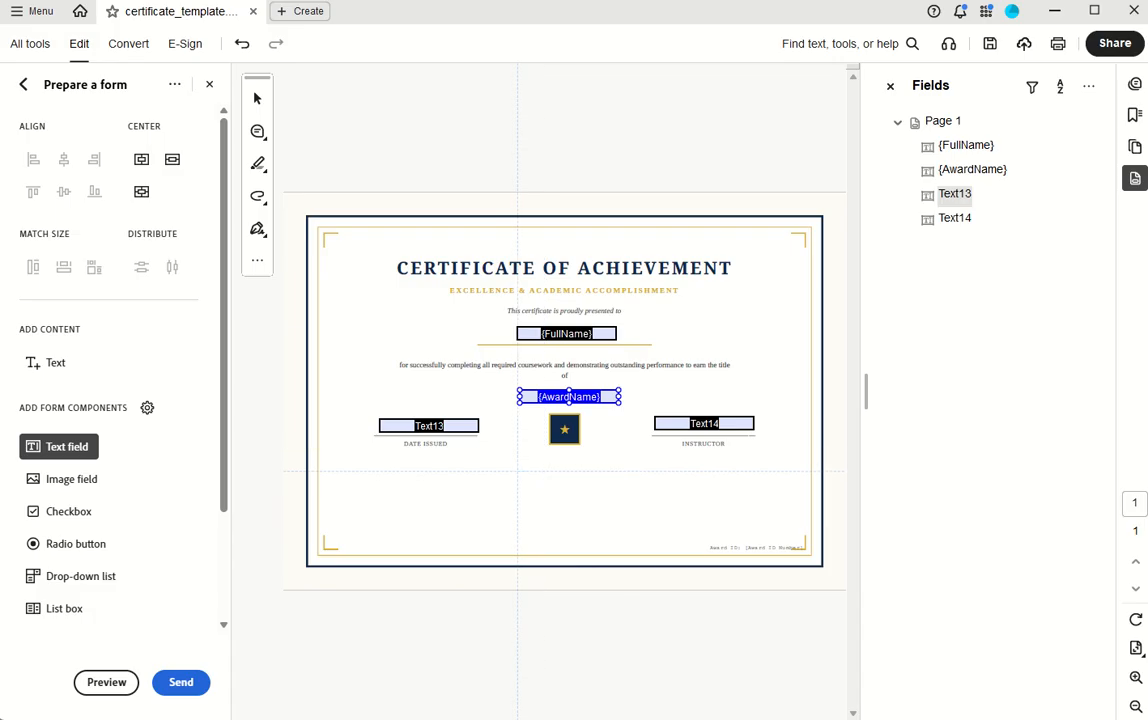
Add a text field centred below the star emblem and name it {CourseName}.
{"action": "left_click", "coordinate": [567, 478]}
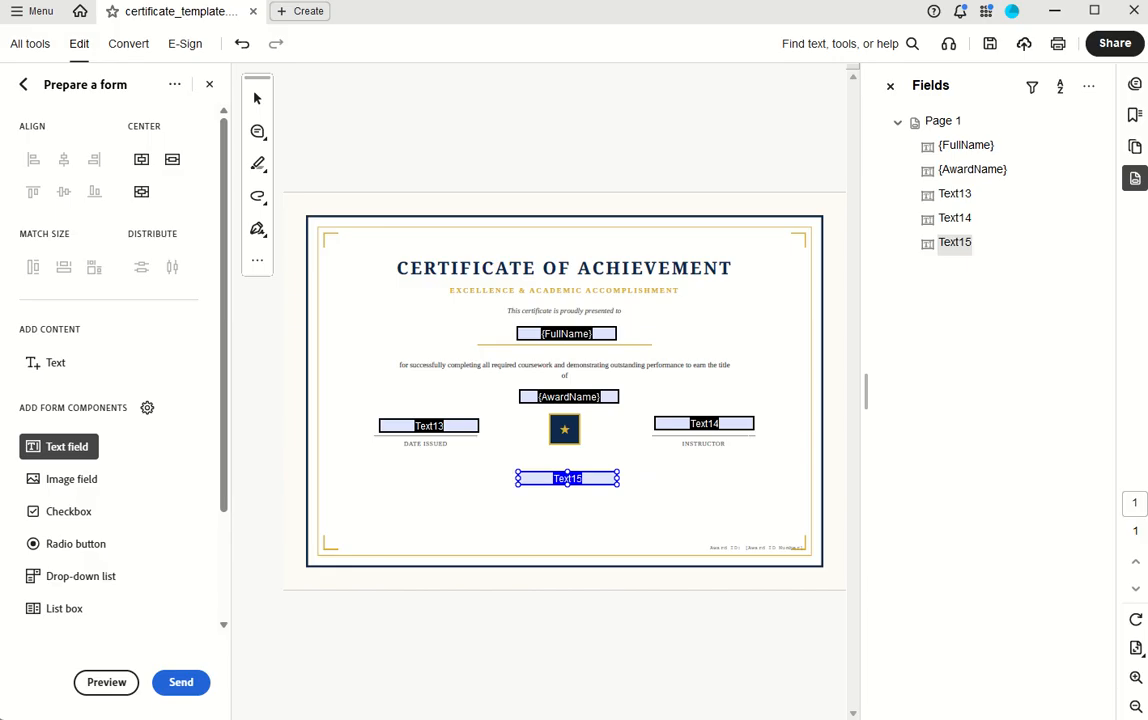
{"action": "double_click", "coordinate": [946, 245]}
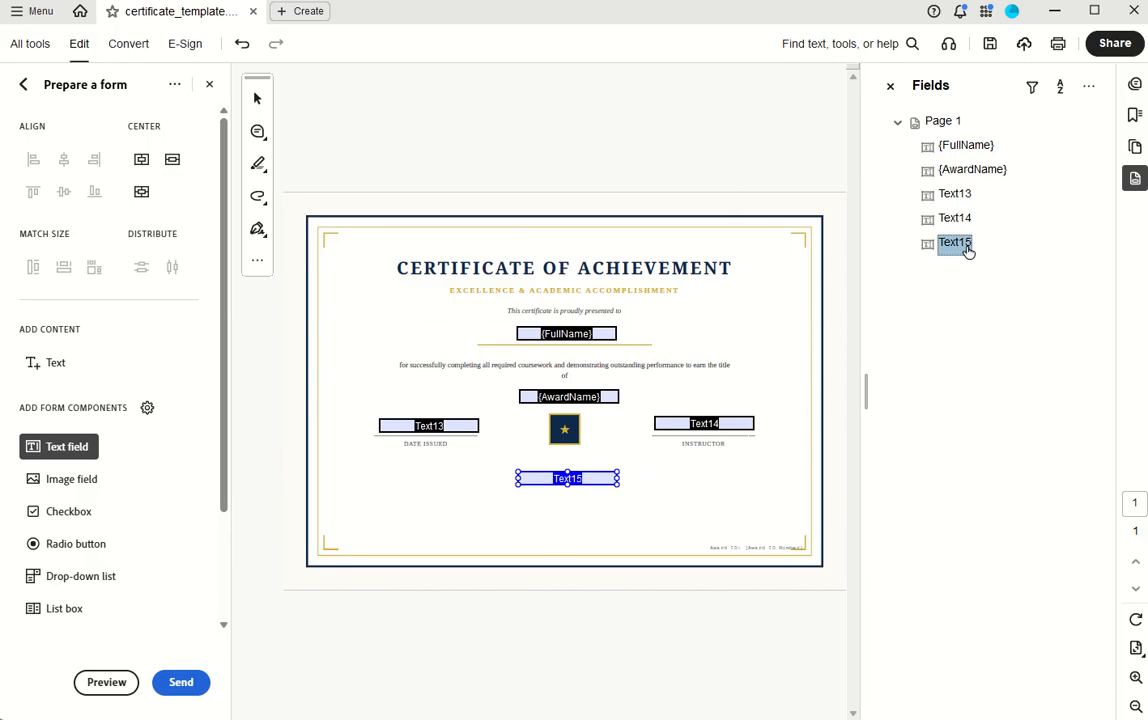
{"action": "type", "text": "{CourseName}"}
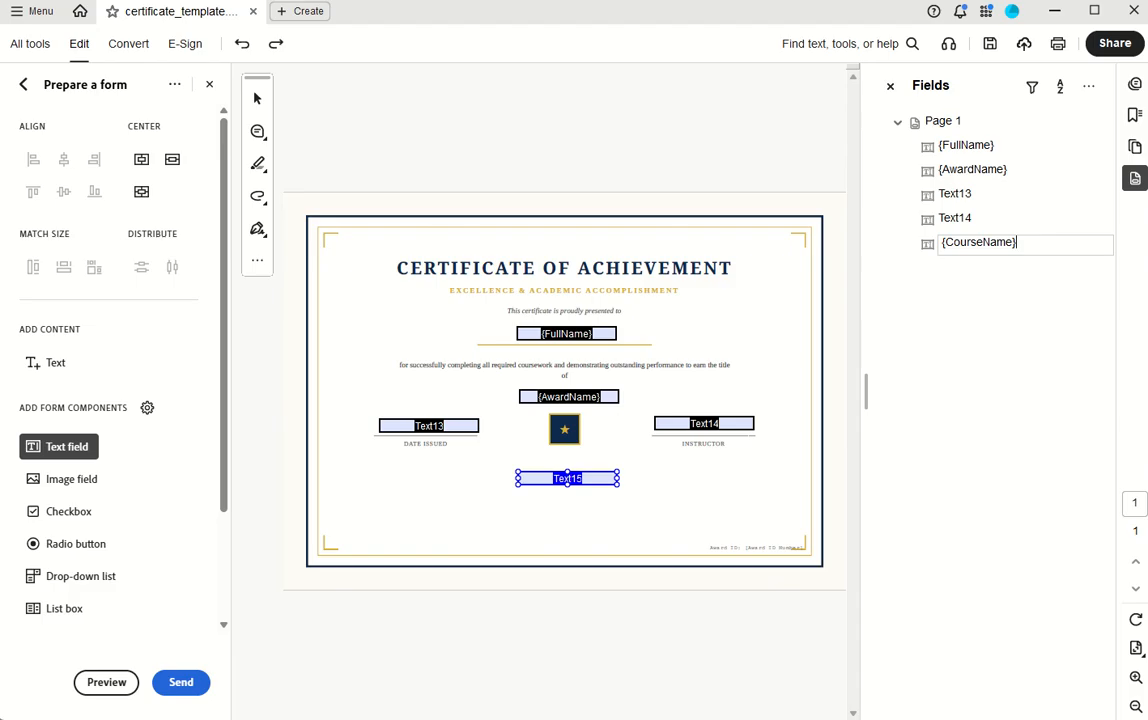
{"action": "key", "text": "Return"}
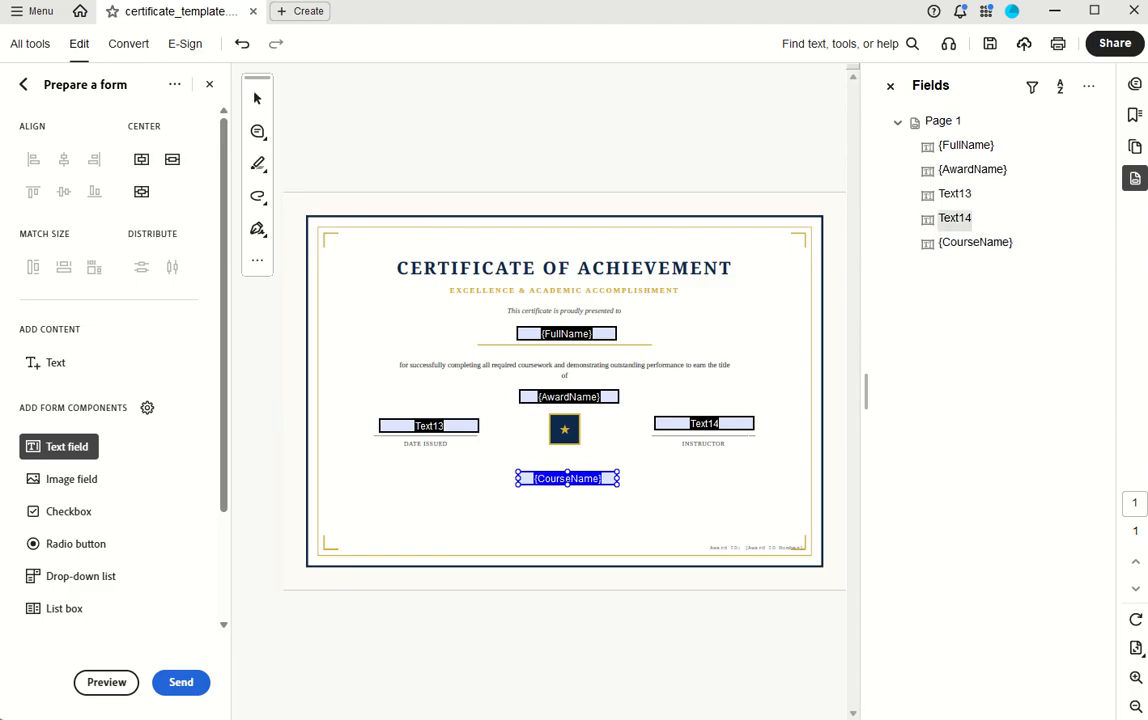
Rename the text field above the Date Issued line to {AwardDateShort}.
{"action": "left_click", "coordinate": [956, 195]}
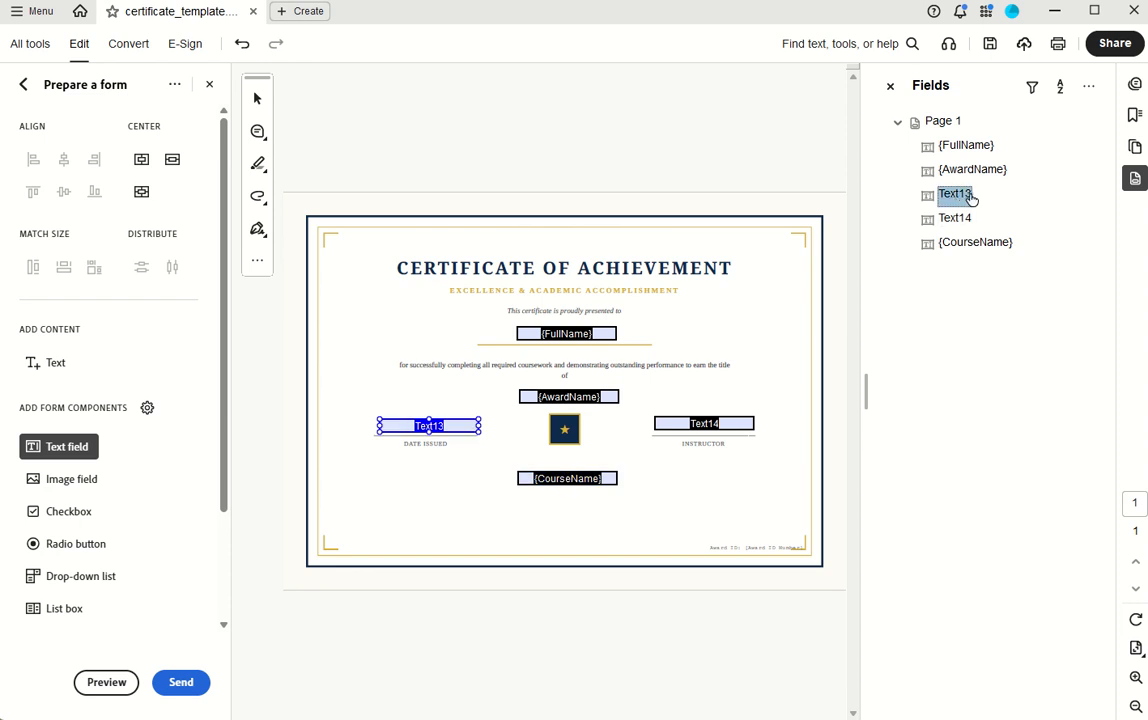
{"action": "left_click", "coordinate": [963, 195]}
{"action": "left_click", "coordinate": [963, 195]}
{"action": "left_click", "coordinate": [938, 197]}
{"action": "left_click", "coordinate": [963, 197]}
{"action": "left_click_drag", "start_coordinate": [989, 195], "coordinate": [942, 195]}
{"action": "type", "text": "{AwardDateShort}"}
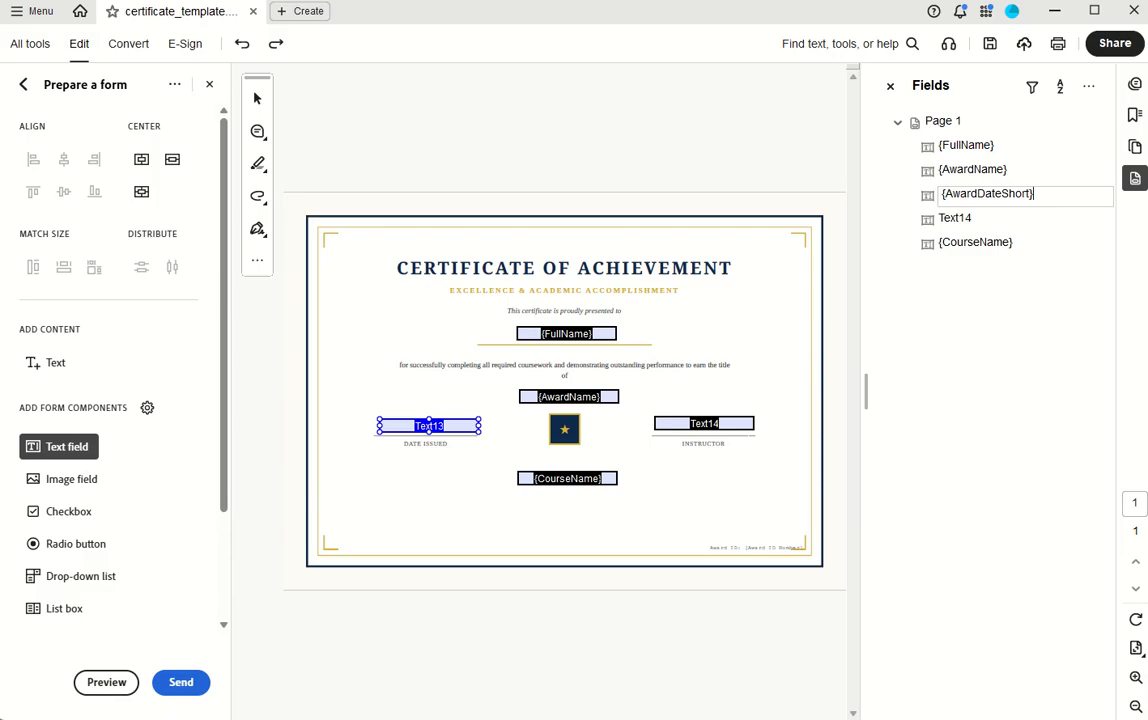
{"action": "key", "text": "Return"}
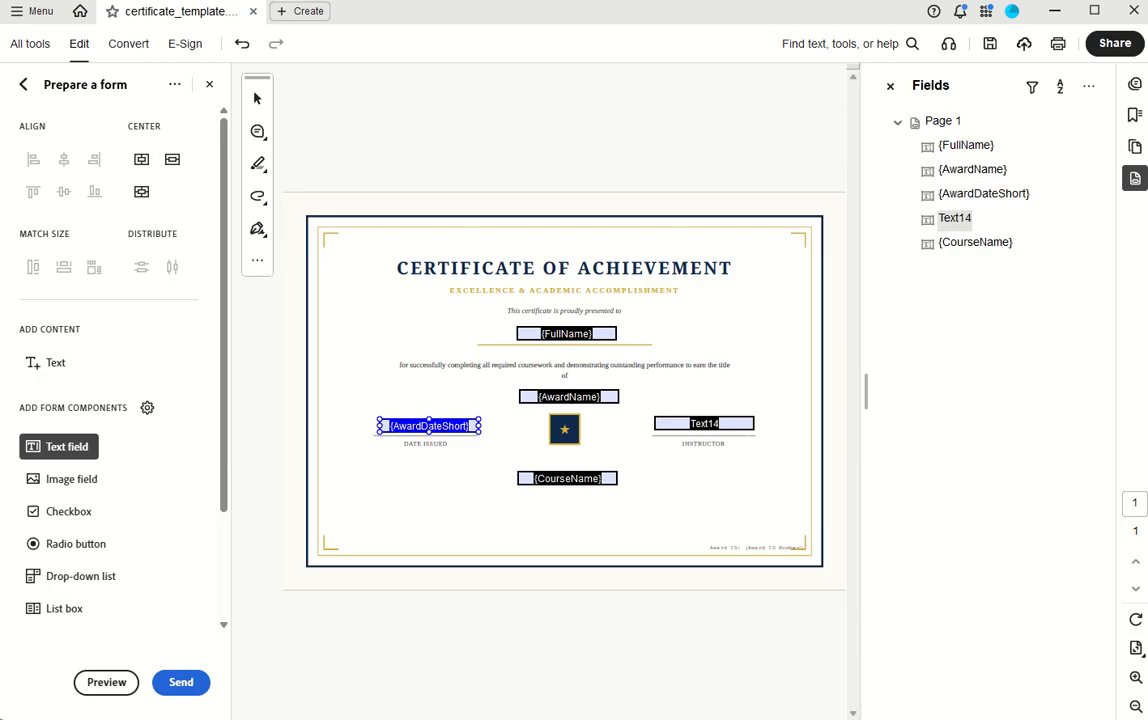
Rename the text field above the Instructor line to {IssuerName}.
{"action": "left_click", "coordinate": [955, 218]}
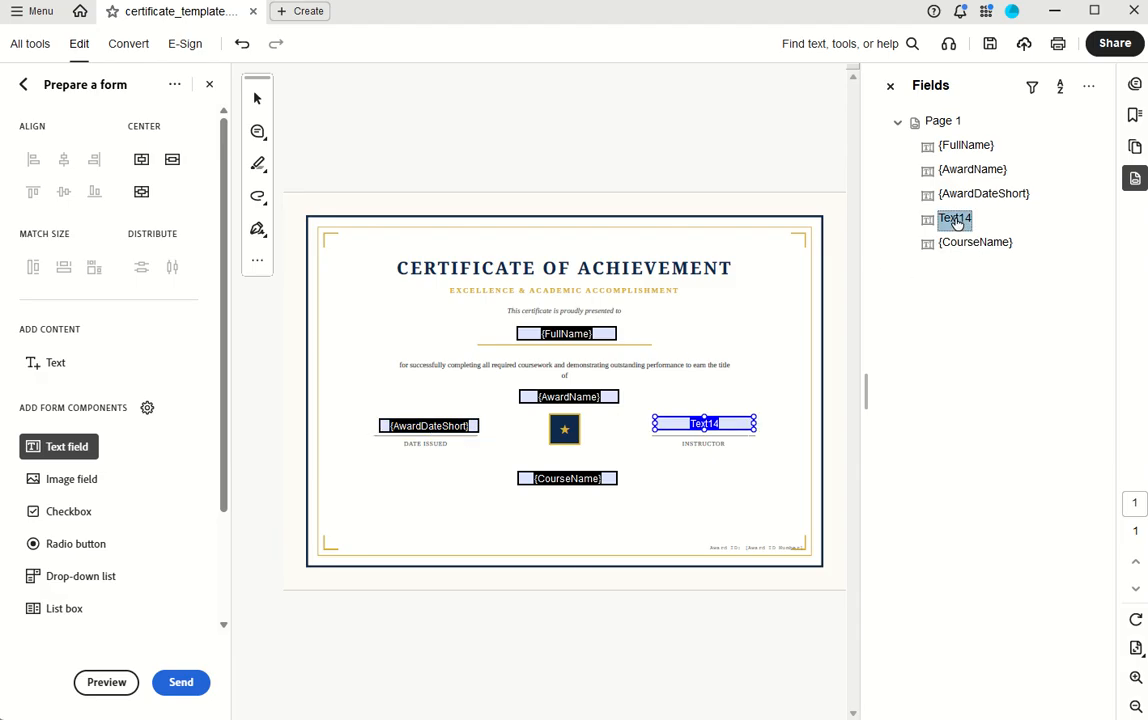
{"action": "left_click", "coordinate": [958, 218]}
{"action": "left_click_drag", "start_coordinate": [991, 218], "coordinate": [936, 217]}
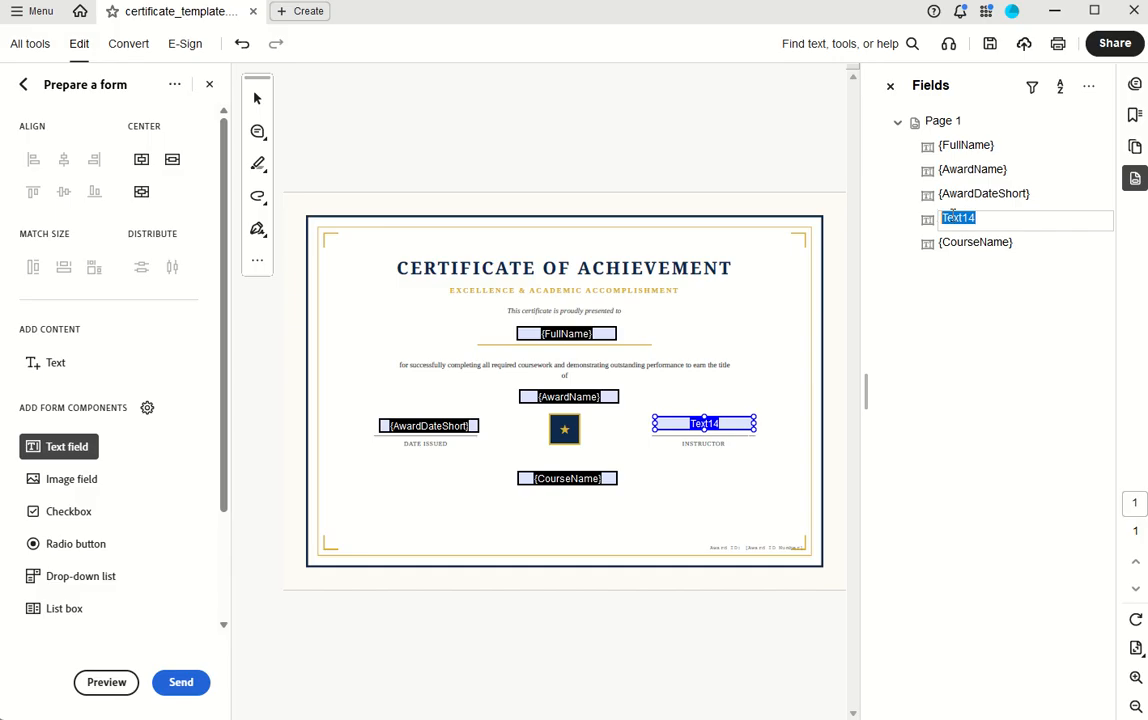
{"action": "type", "text": "{IssuerName}"}
{"action": "key", "text": "Return"}
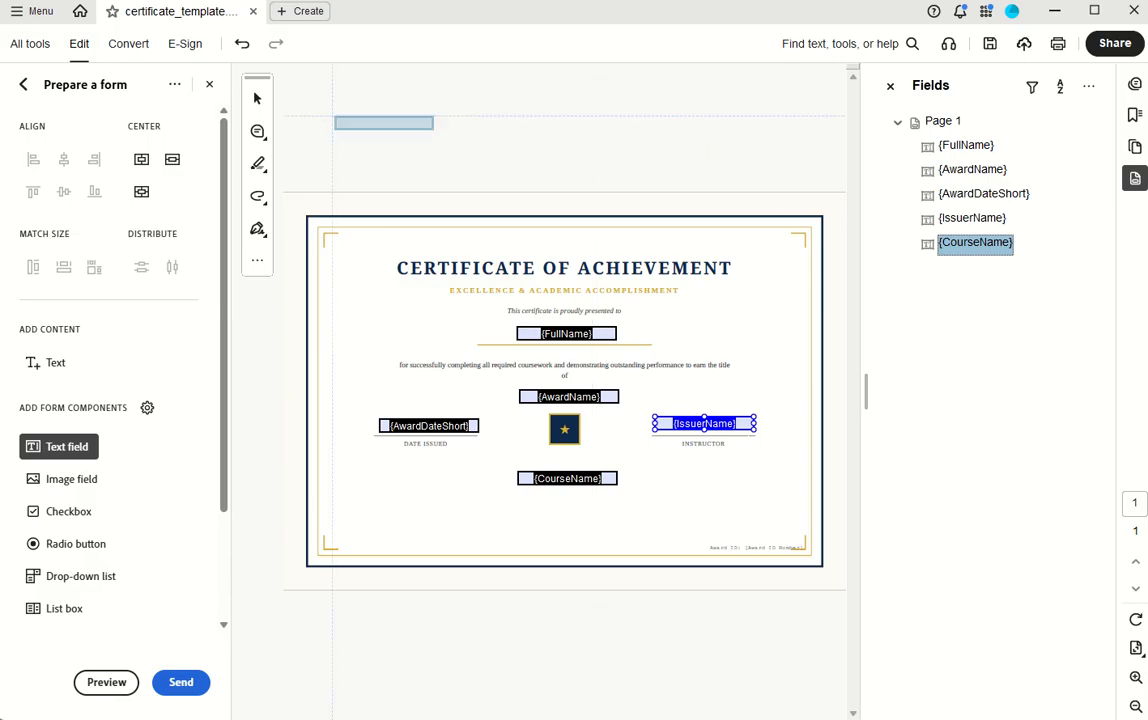
Save the form as certificate_template in the Downloads folder, replacing the existing PDF.
{"action": "left_click", "coordinate": [35, 14]}
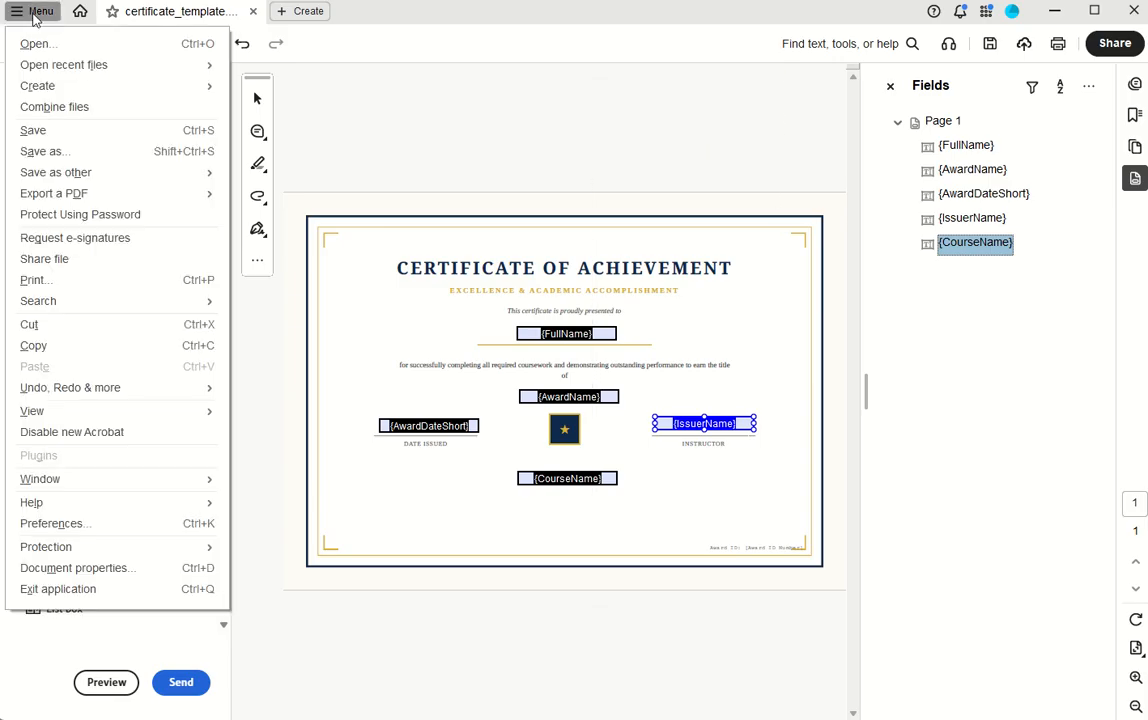
{"action": "left_click", "coordinate": [59, 145]}
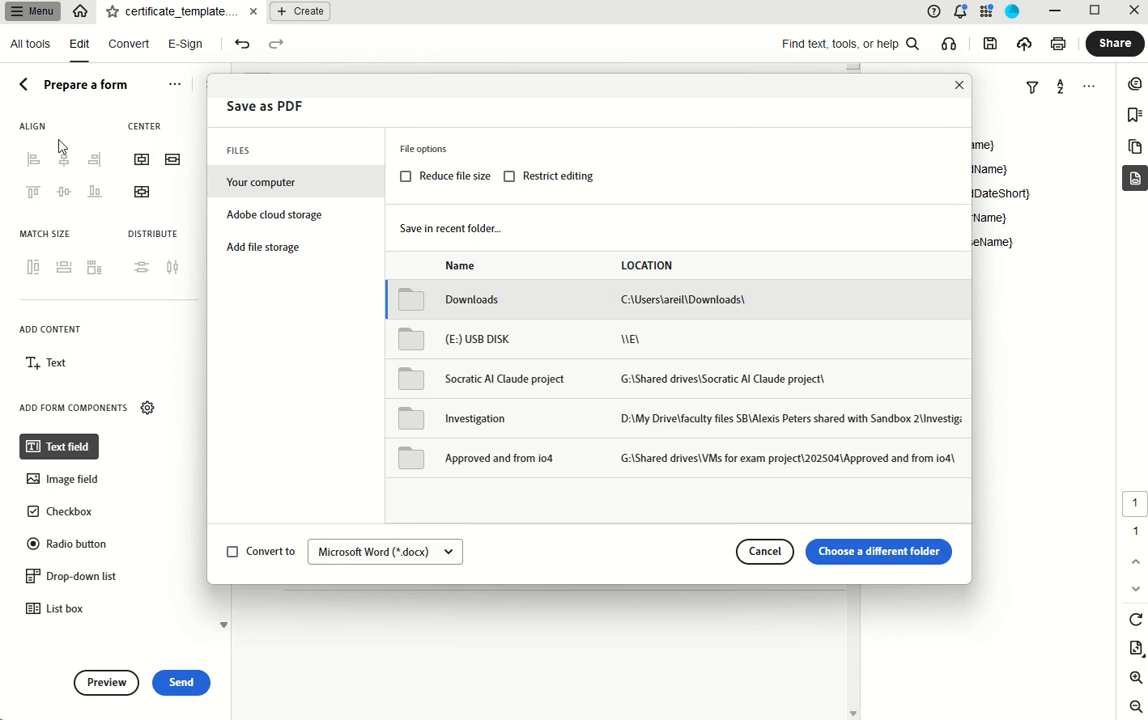
{"action": "key", "text": "Escape"}
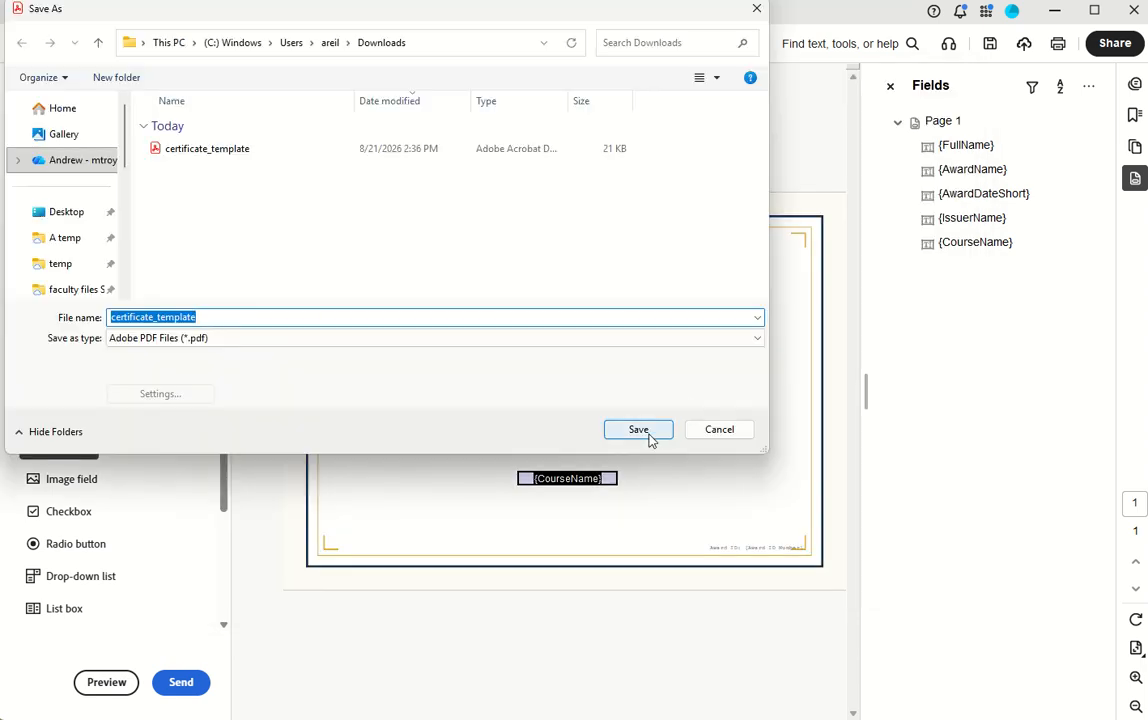
{"action": "left_click", "coordinate": [646, 436]}
{"action": "left_click", "coordinate": [630, 338]}
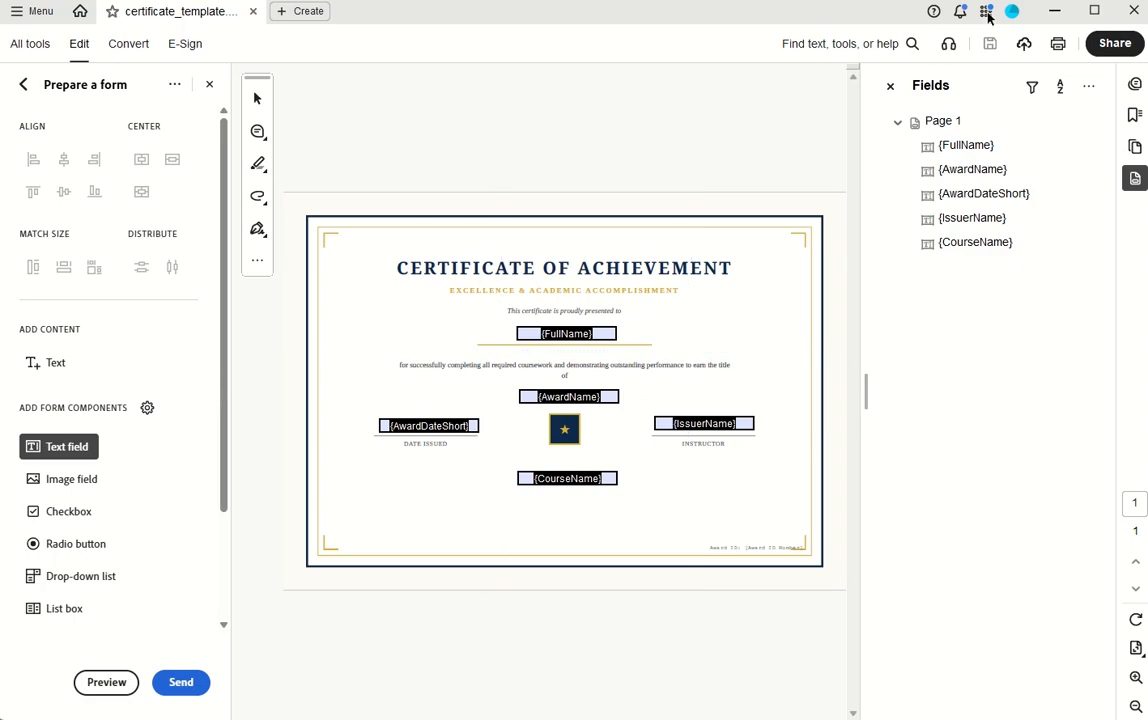
Switch to the browser, close the Gemini page and upload the assignments certificate image as the new D2L award's icon.
{"action": "left_click", "coordinate": [1056, 15]}
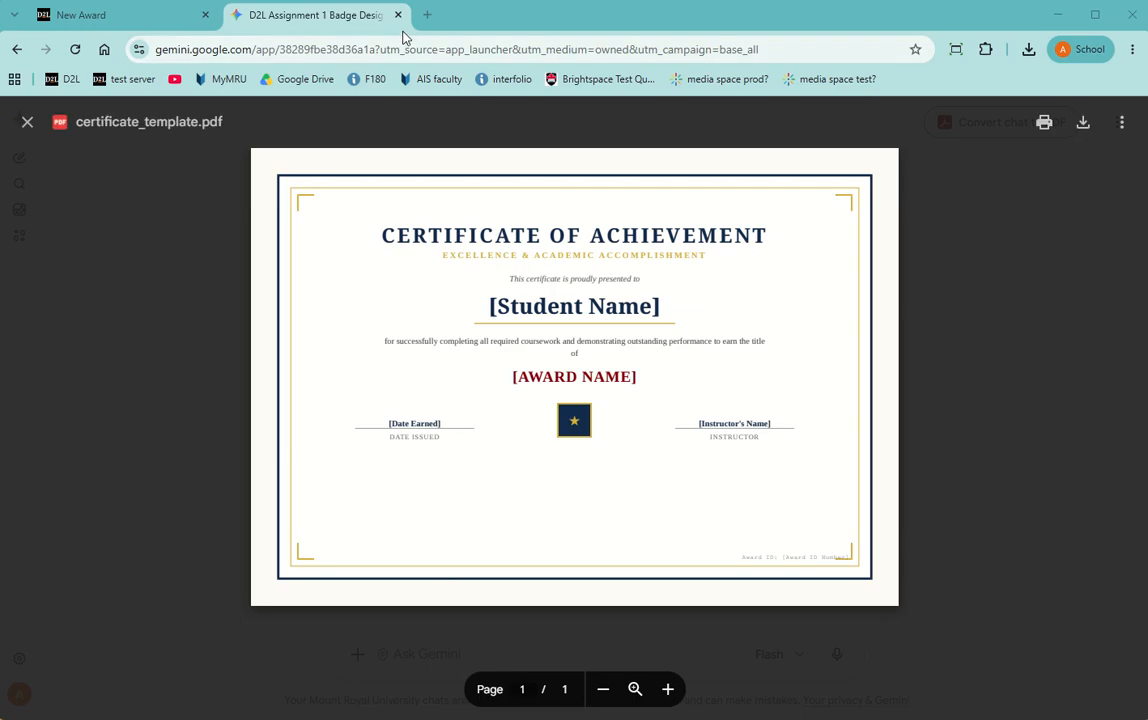
{"action": "left_click", "coordinate": [398, 15]}
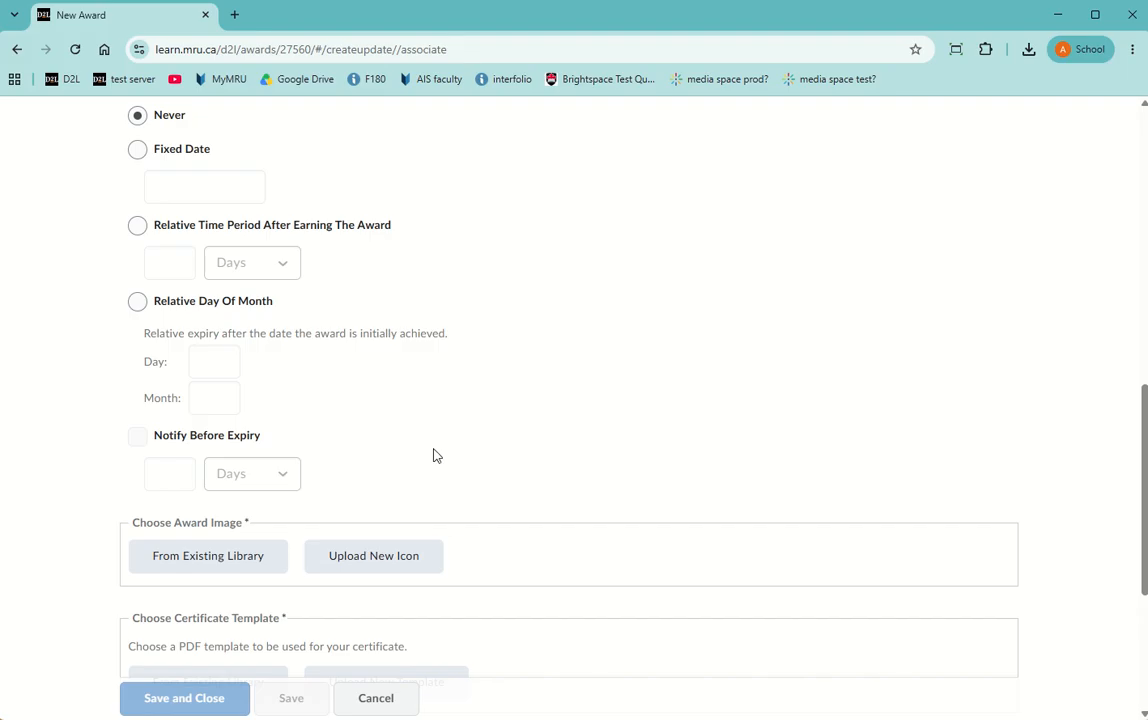
{"action": "left_click", "coordinate": [395, 560]}
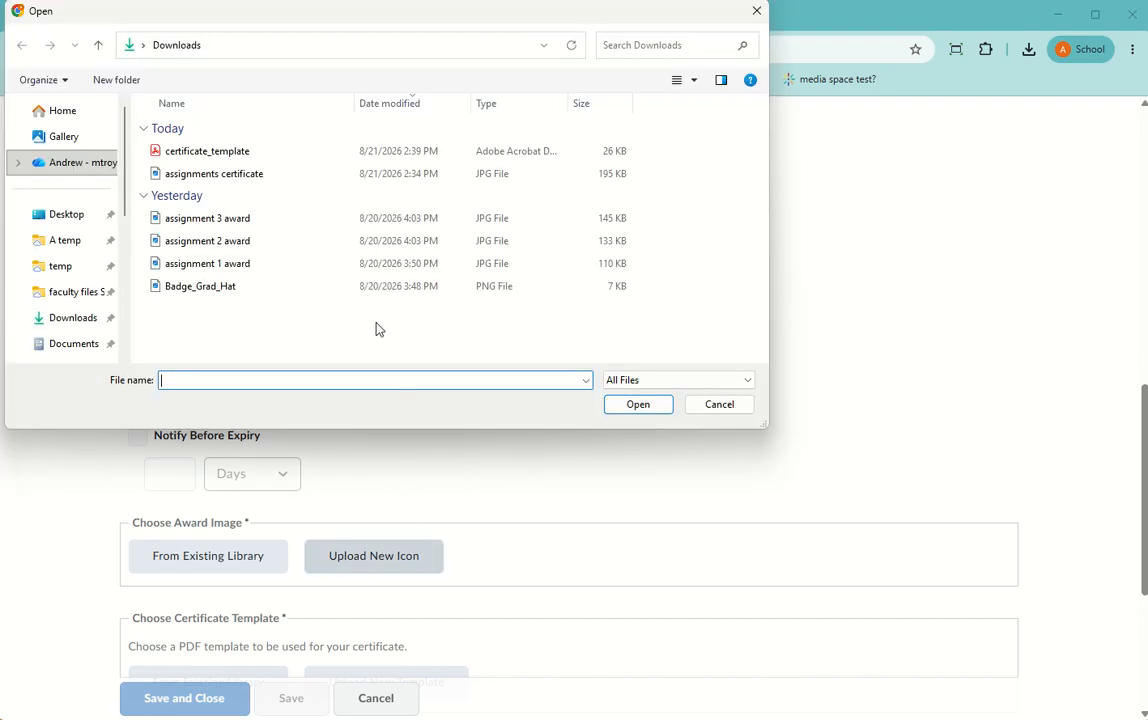
{"action": "left_click", "coordinate": [266, 177]}
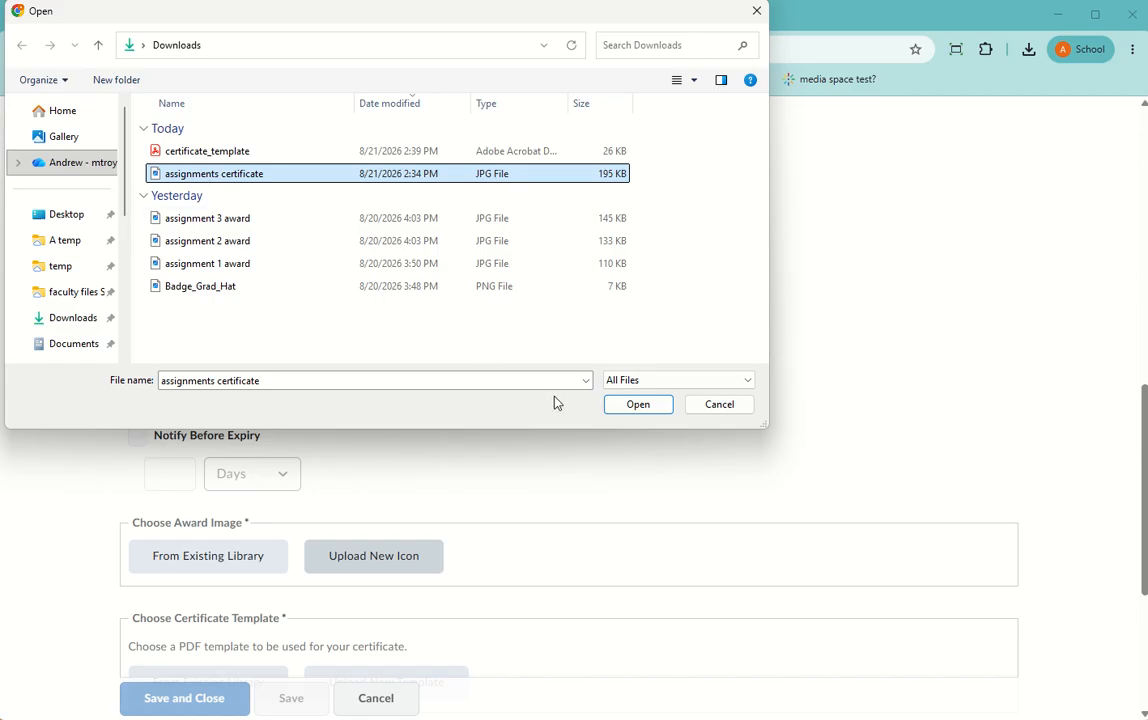
{"action": "left_click", "coordinate": [626, 408]}
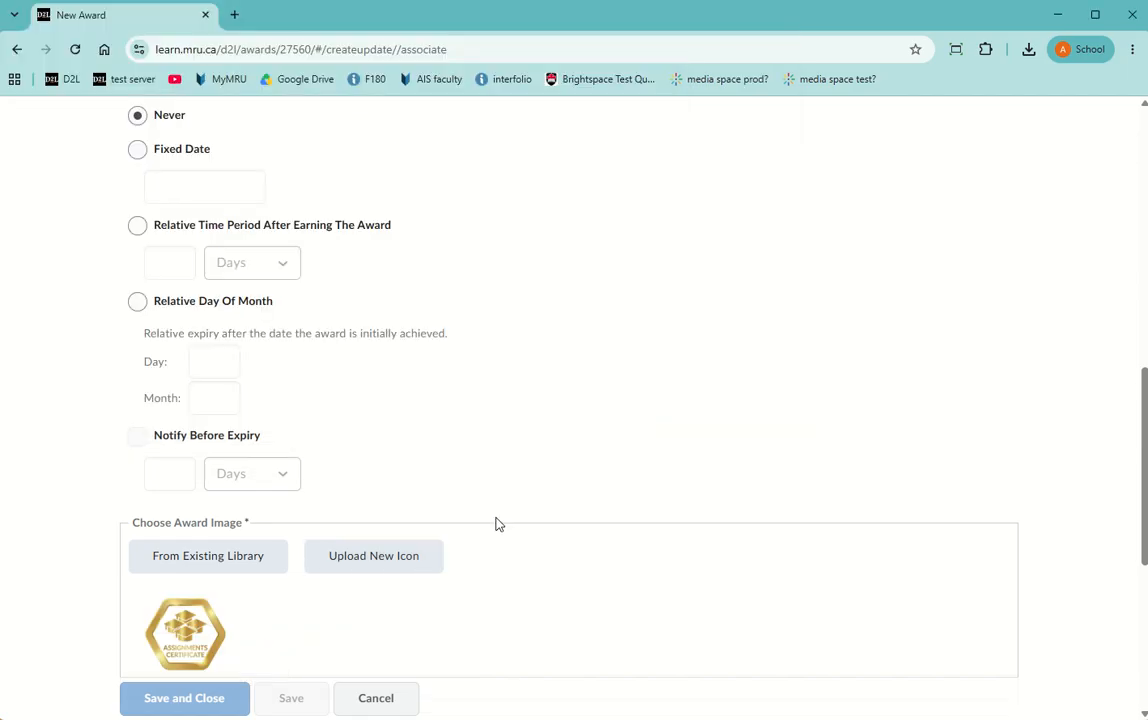
Upload certificate_template as the award's PDF certificate template.
{"action": "scroll", "coordinate": [498, 524], "scroll_direction": "down", "scroll_amount": 3}
{"action": "left_click", "coordinate": [408, 565]}
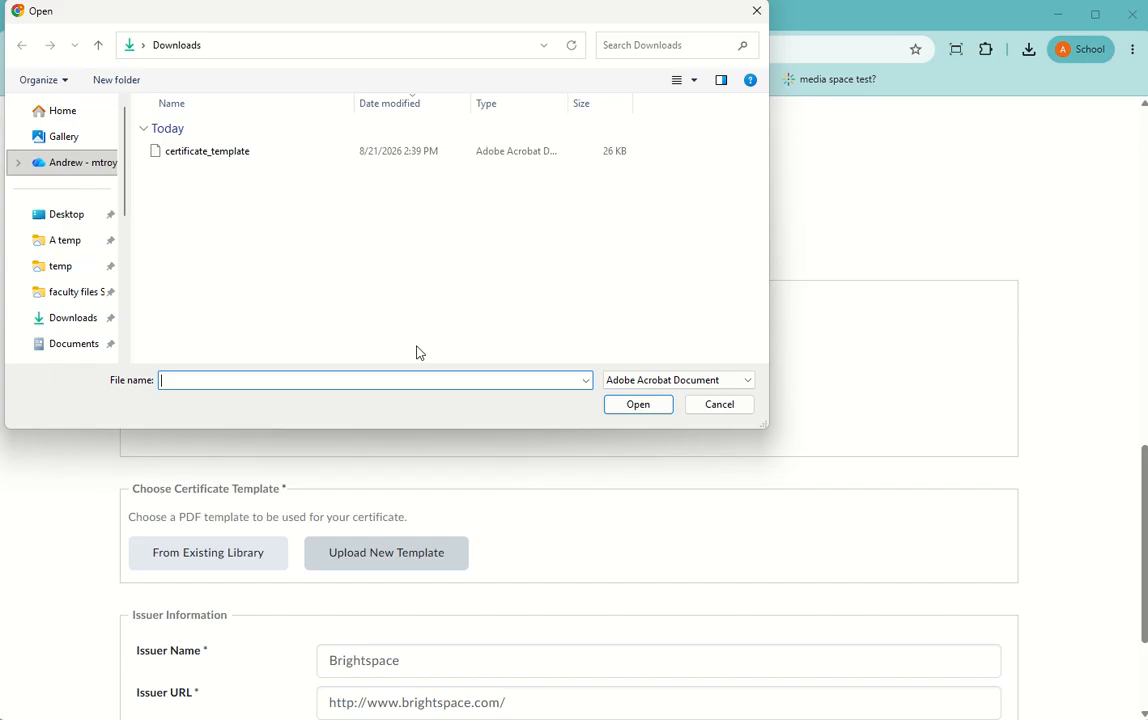
{"action": "left_click", "coordinate": [215, 151]}
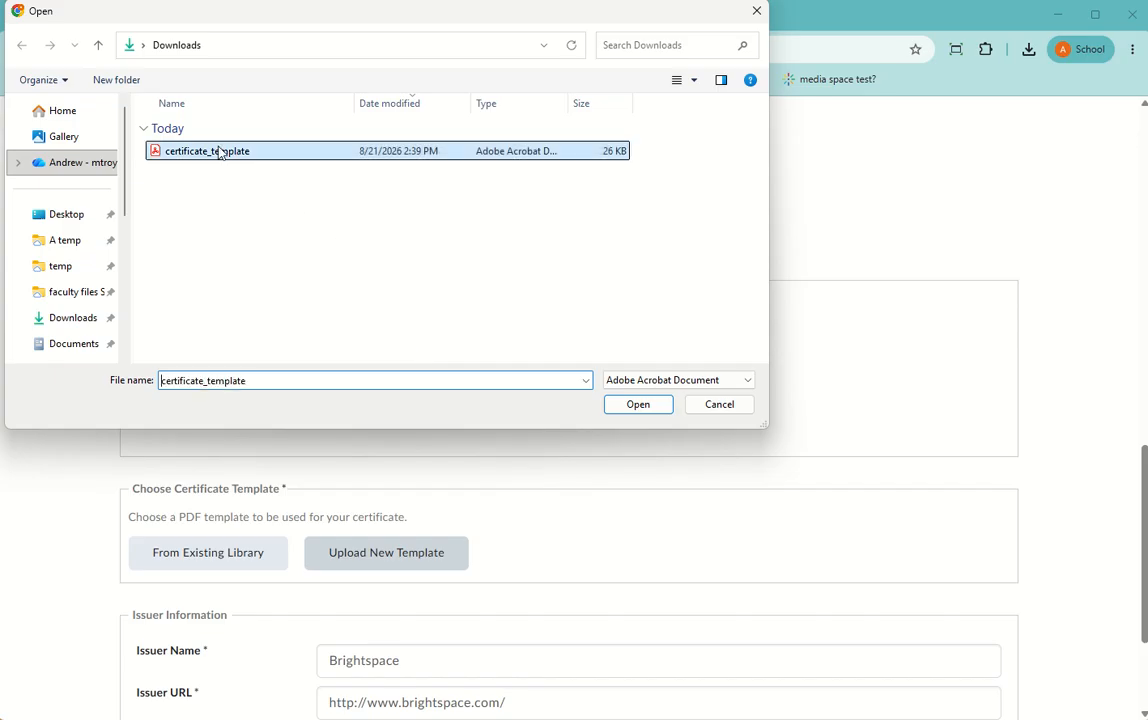
{"action": "left_click", "coordinate": [656, 408]}
Set the award's issuer name to ADC Test Faculty.
{"action": "scroll", "coordinate": [652, 415], "scroll_direction": "down", "scroll_amount": 2}
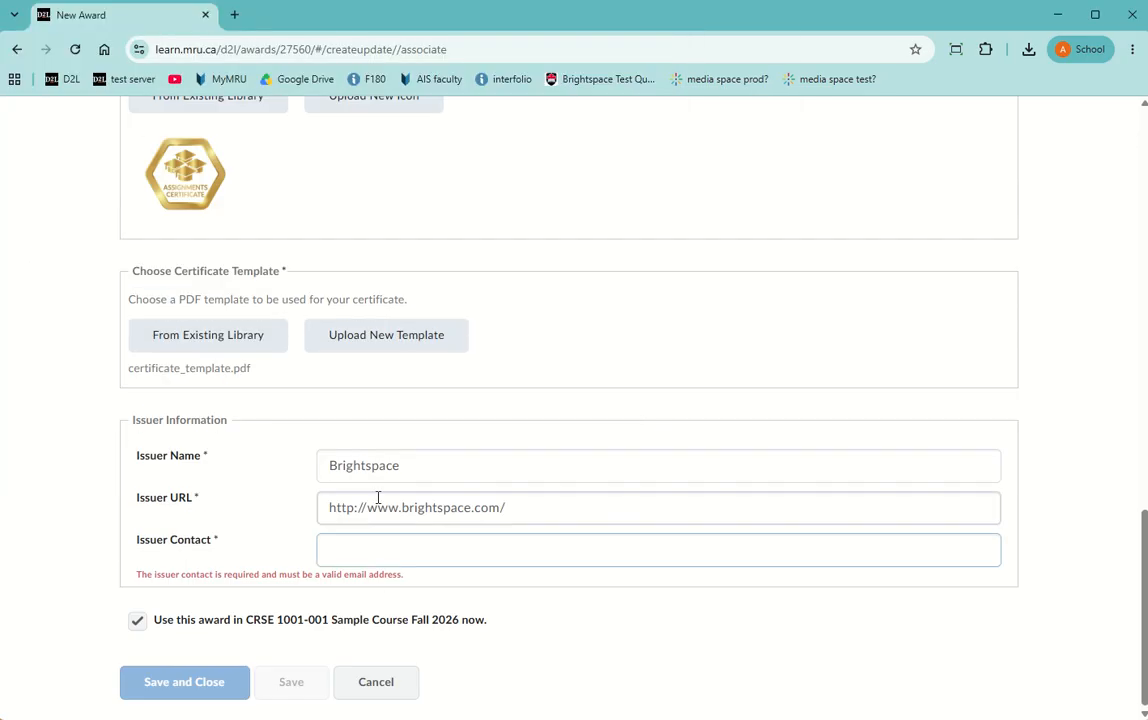
{"action": "left_click_drag", "start_coordinate": [438, 472], "coordinate": [333, 467]}
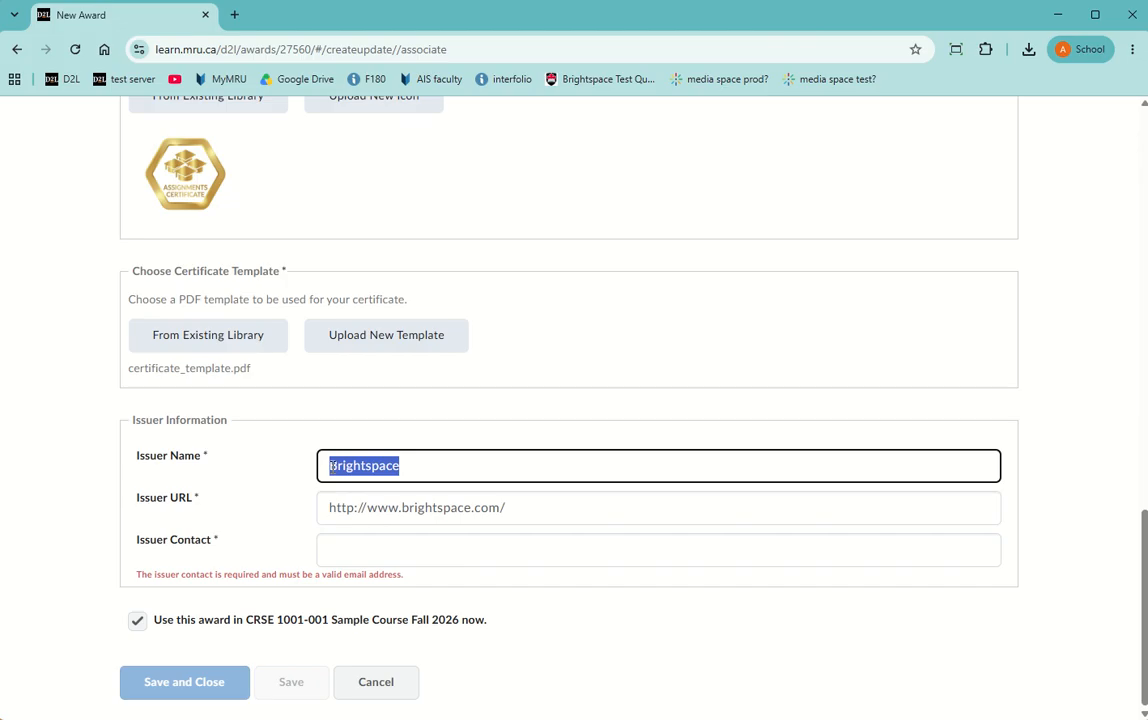
{"action": "type", "text": "ADC Test Faculty"}
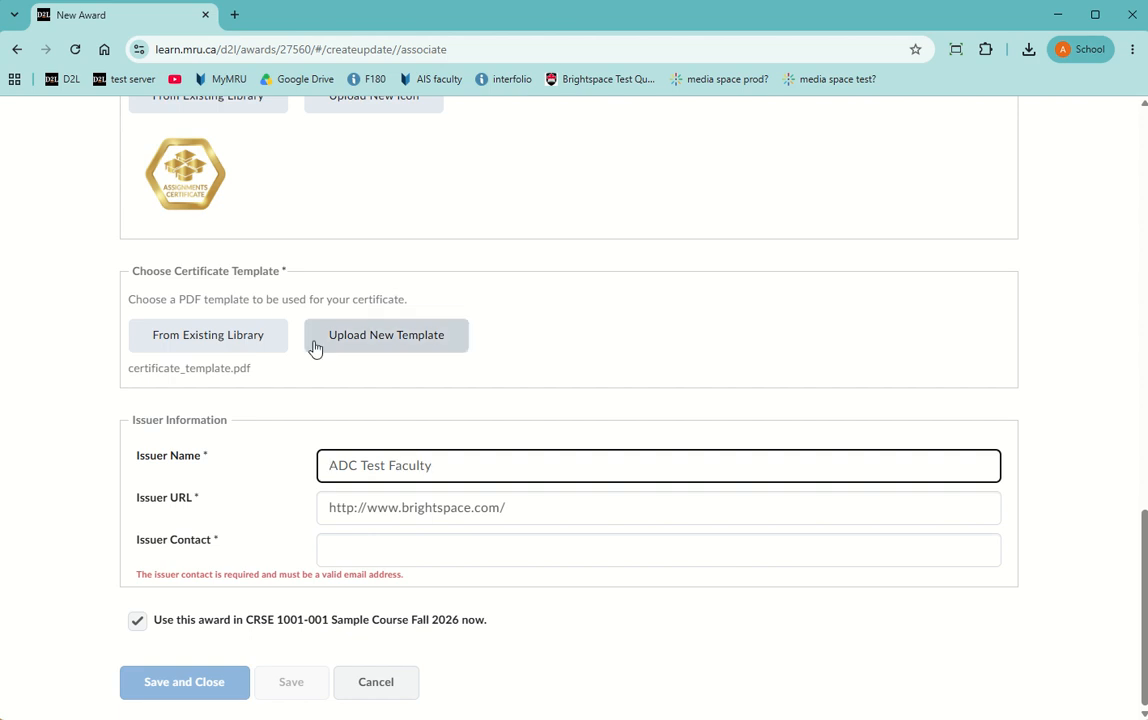
{"action": "double_click", "coordinate": [236, 46]}
{"action": "left_click", "coordinate": [273, 47]}
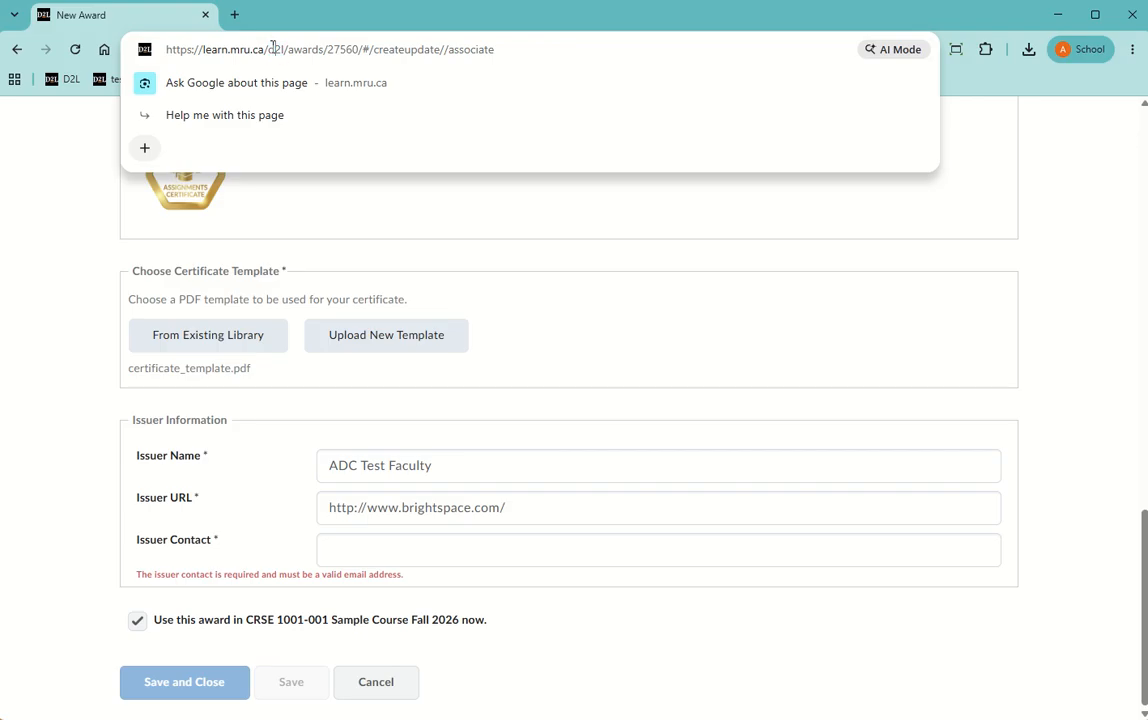
{"action": "left_click_drag", "start_coordinate": [269, 47], "coordinate": [94, 50]}
{"action": "key", "text": "ctrl+c"}
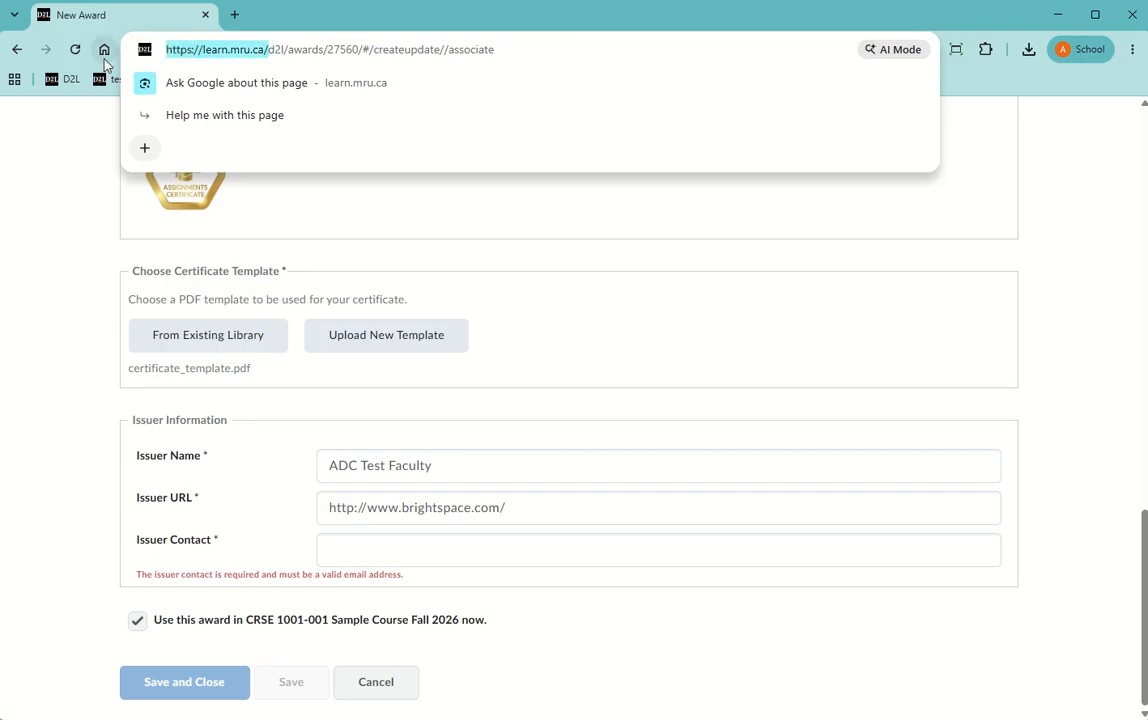
{"action": "left_click", "coordinate": [950, 160]}
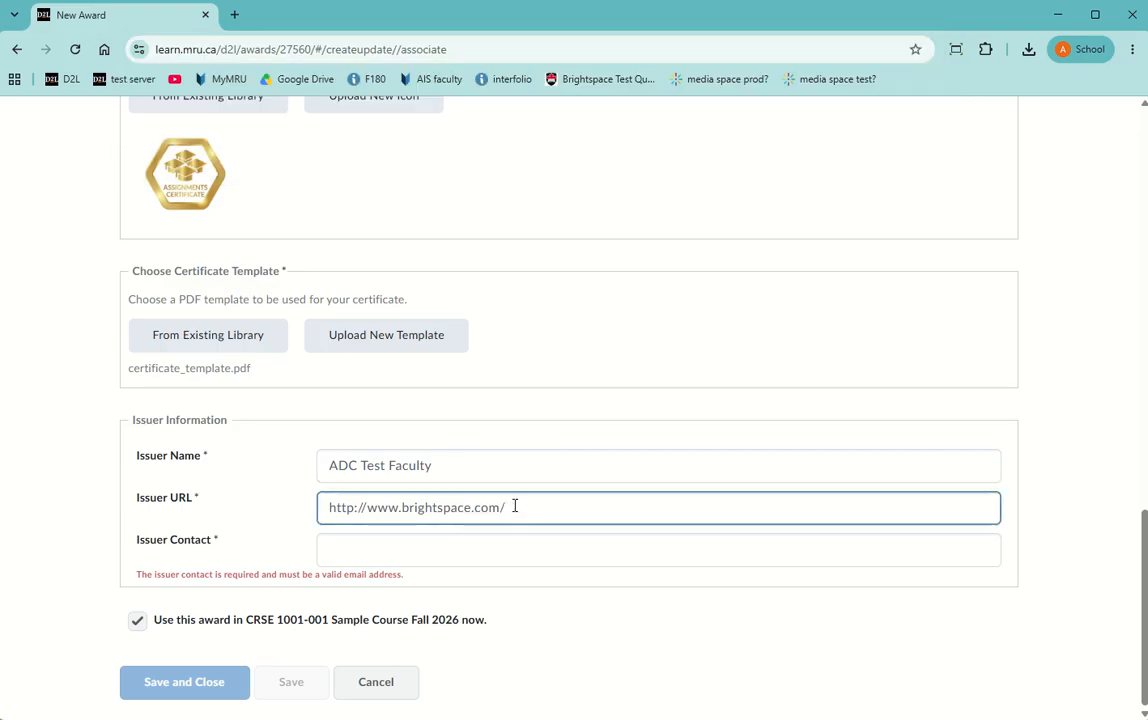
{"action": "left_click_drag", "start_coordinate": [515, 505], "coordinate": [313, 513]}
{"action": "key", "text": "ctrl+v"}
{"action": "left_click", "coordinate": [356, 546]}
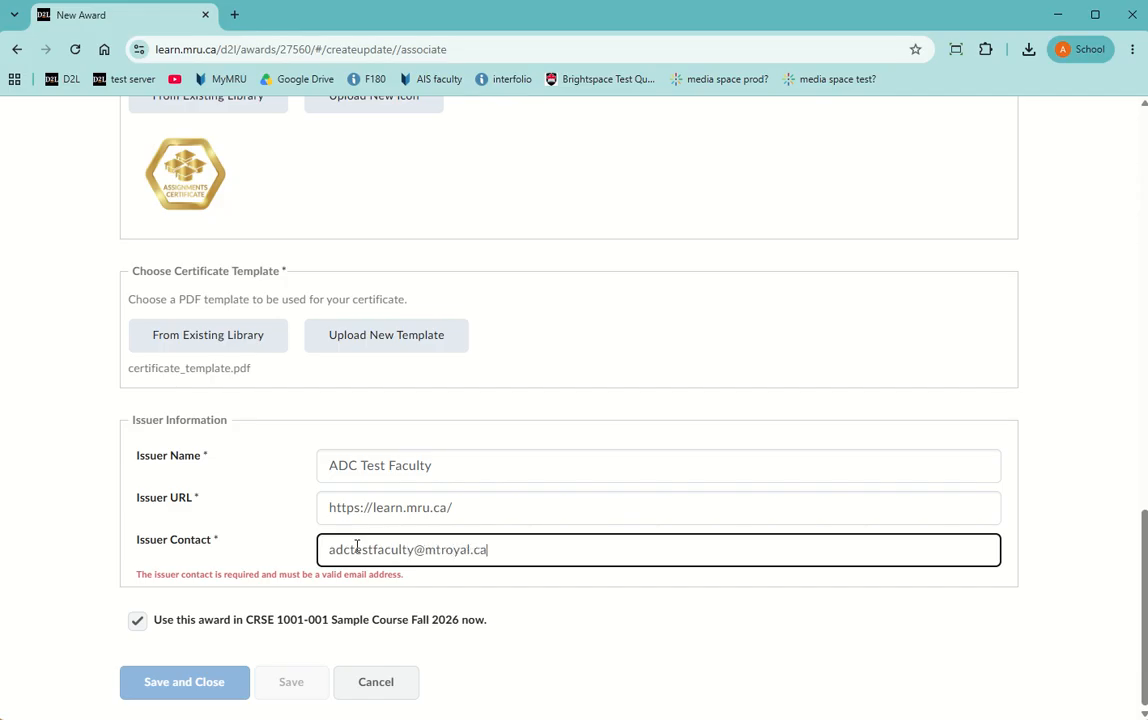
Save and close the new award, and set the Assignments certificate's credits to 3 in its course award properties.
{"action": "left_click", "coordinate": [603, 611]}
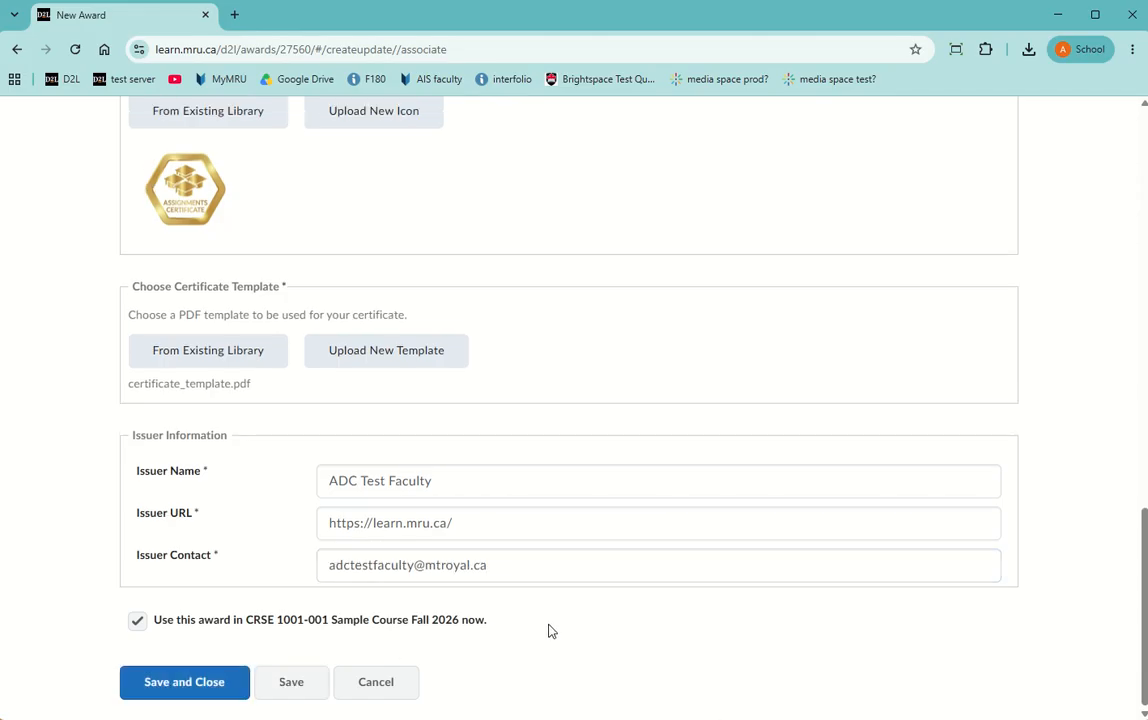
{"action": "left_click", "coordinate": [203, 693]}
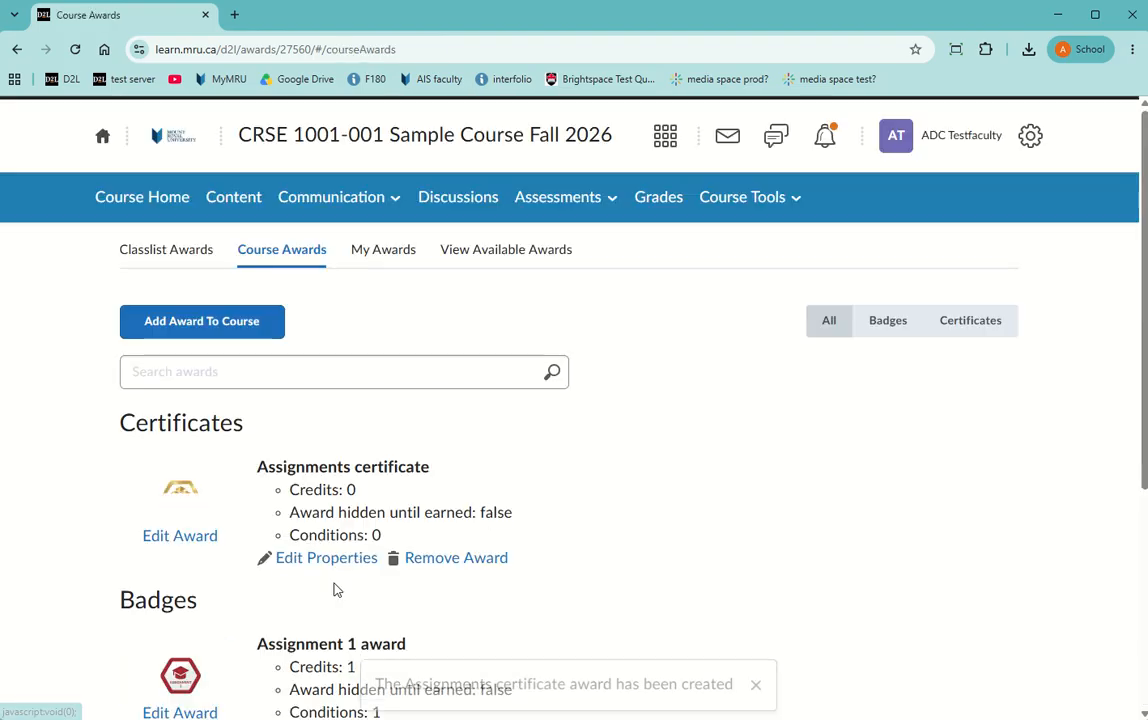
{"action": "left_click", "coordinate": [325, 558]}
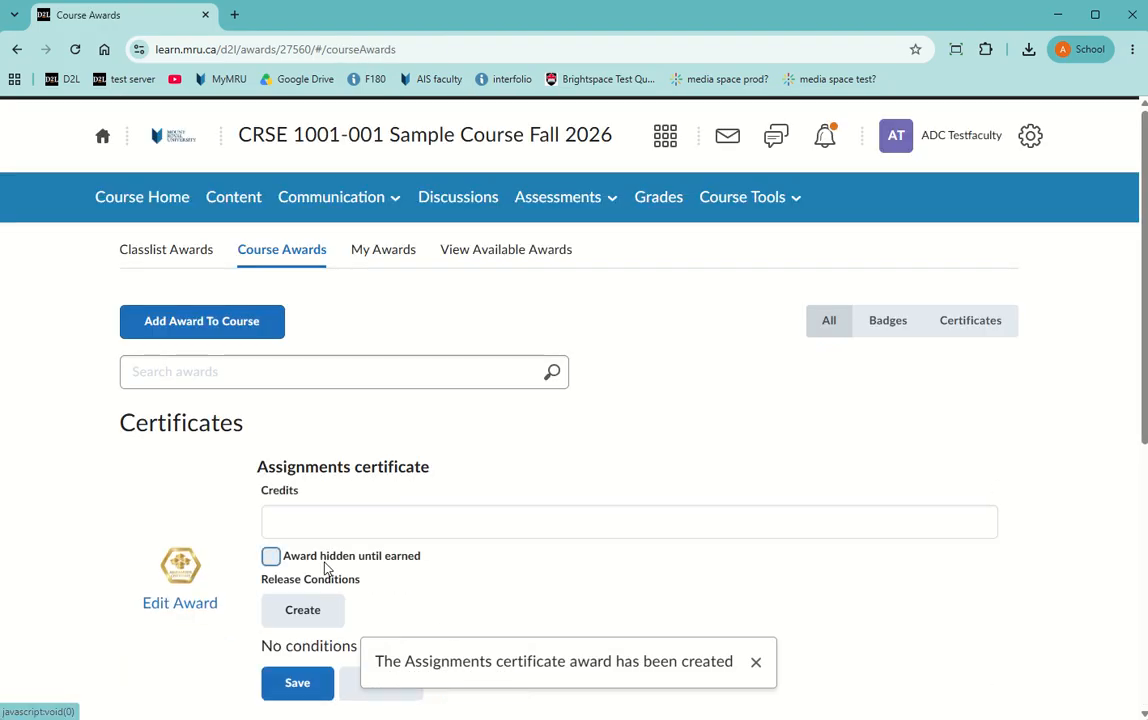
{"action": "scroll", "coordinate": [510, 560], "scroll_direction": "down", "scroll_amount": 2}
{"action": "left_click", "coordinate": [334, 363]}
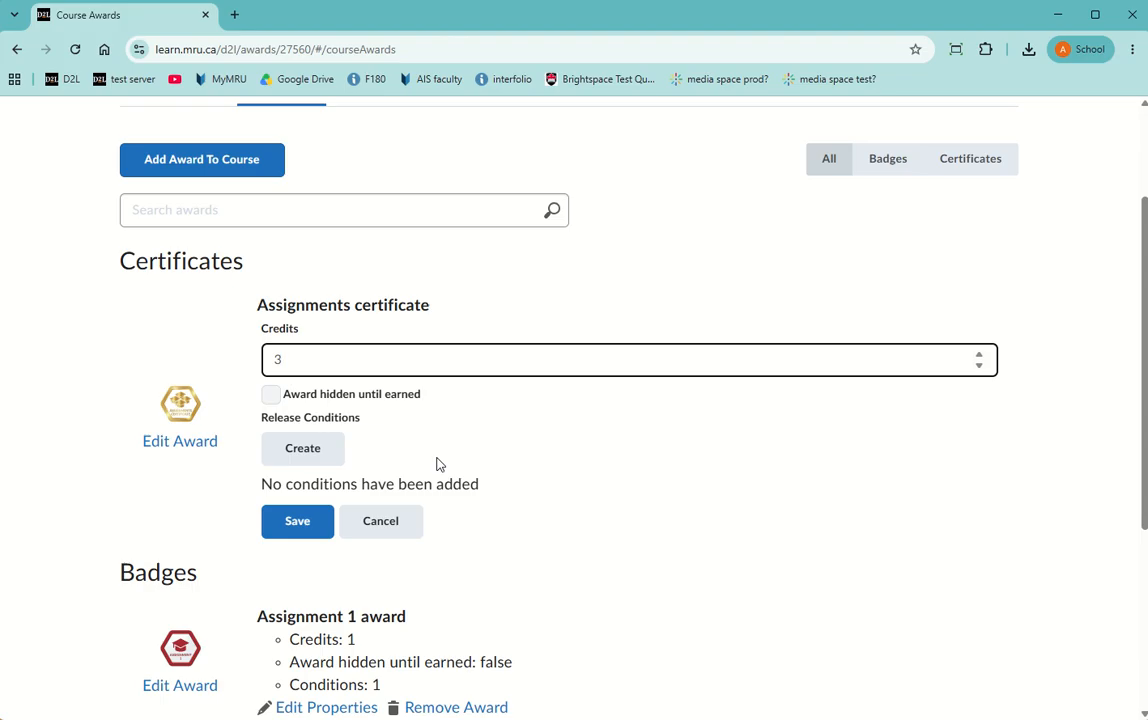
Create a release condition for the Assignments certificate requiring a grade value >= 80% on the grade item Assignment 1.
{"action": "left_click", "coordinate": [331, 458]}
{"action": "left_click", "coordinate": [490, 262]}
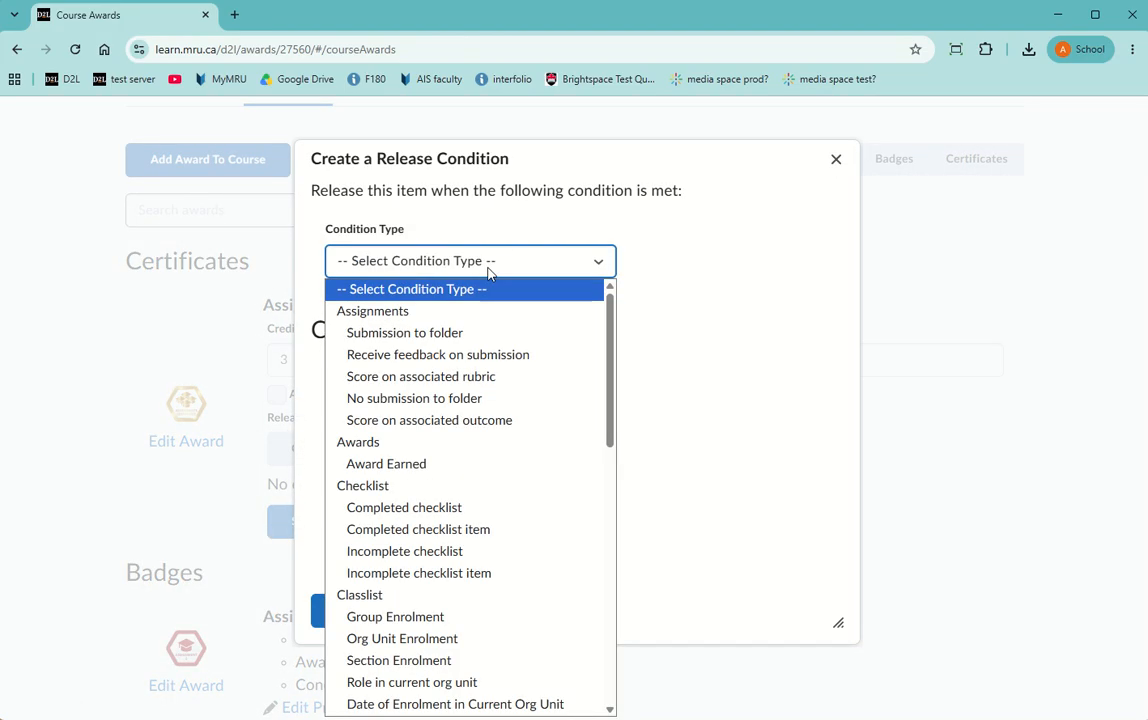
{"action": "scroll", "coordinate": [455, 530], "scroll_direction": "down", "scroll_amount": 6}
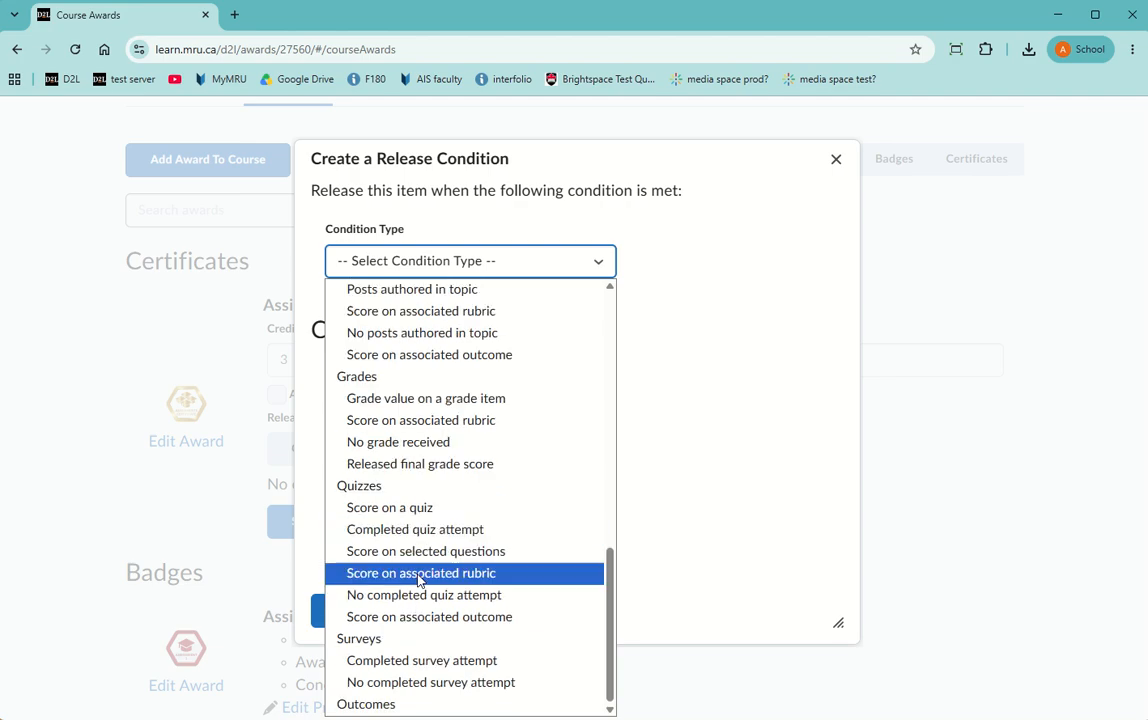
{"action": "key", "text": "Escape"}
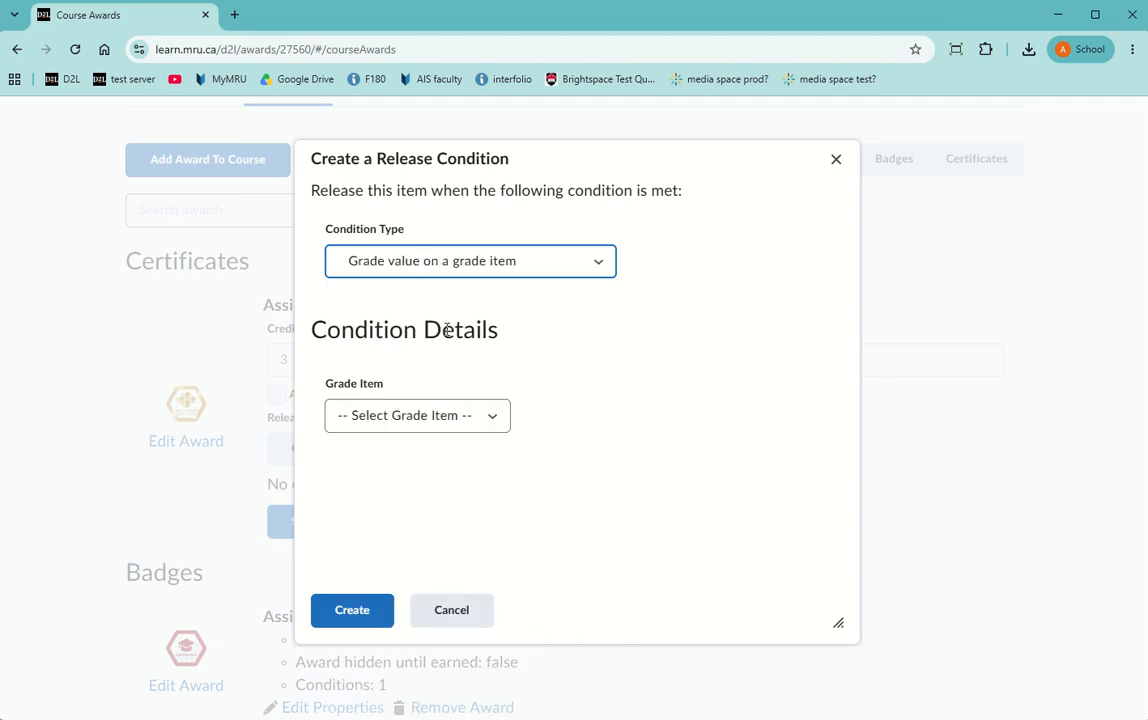
{"action": "left_click", "coordinate": [387, 421]}
{"action": "left_click", "coordinate": [383, 466]}
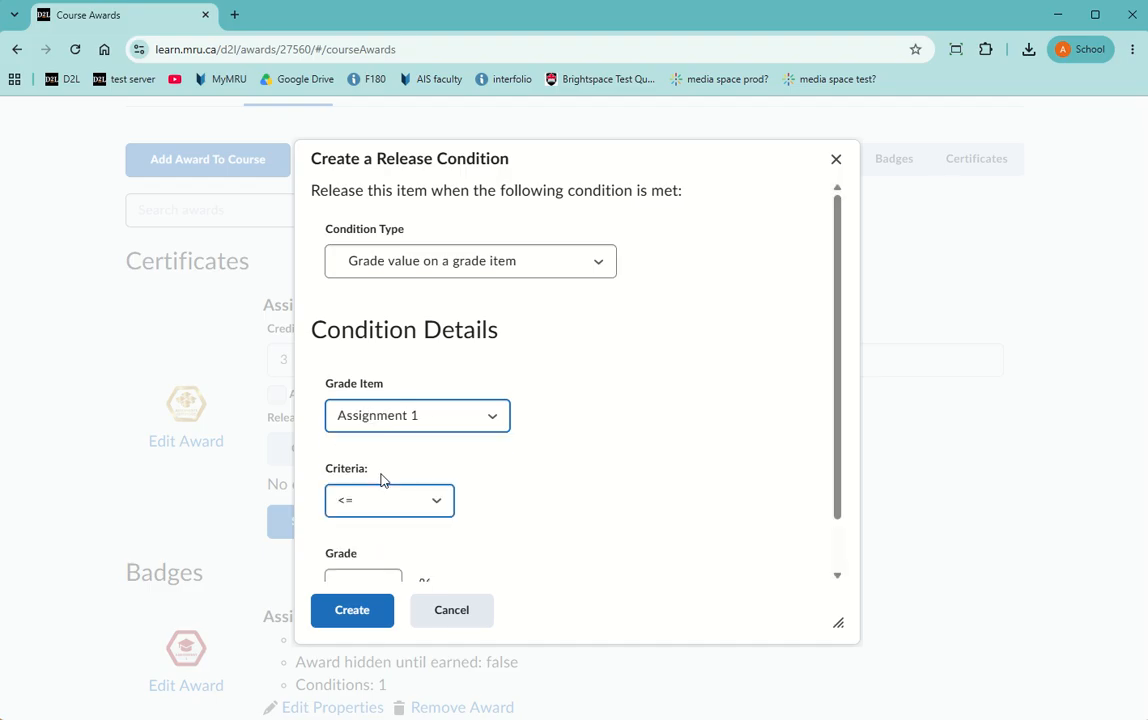
{"action": "left_click", "coordinate": [382, 517]}
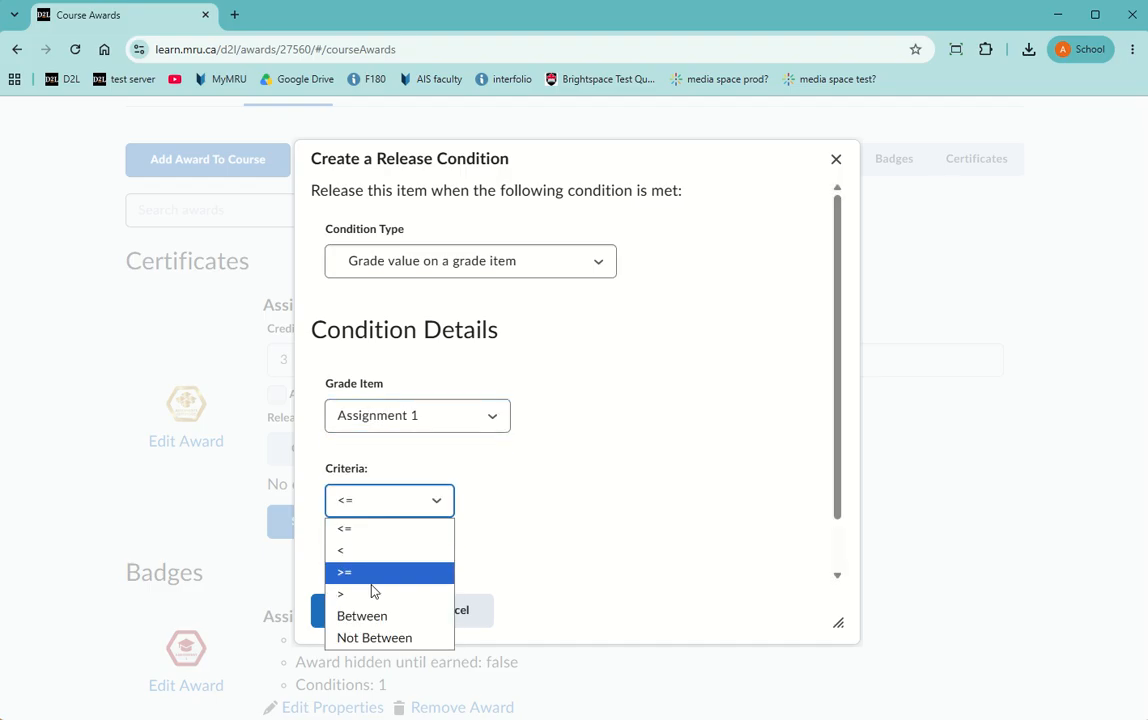
{"action": "left_click", "coordinate": [370, 574]}
{"action": "left_click", "coordinate": [368, 579]}
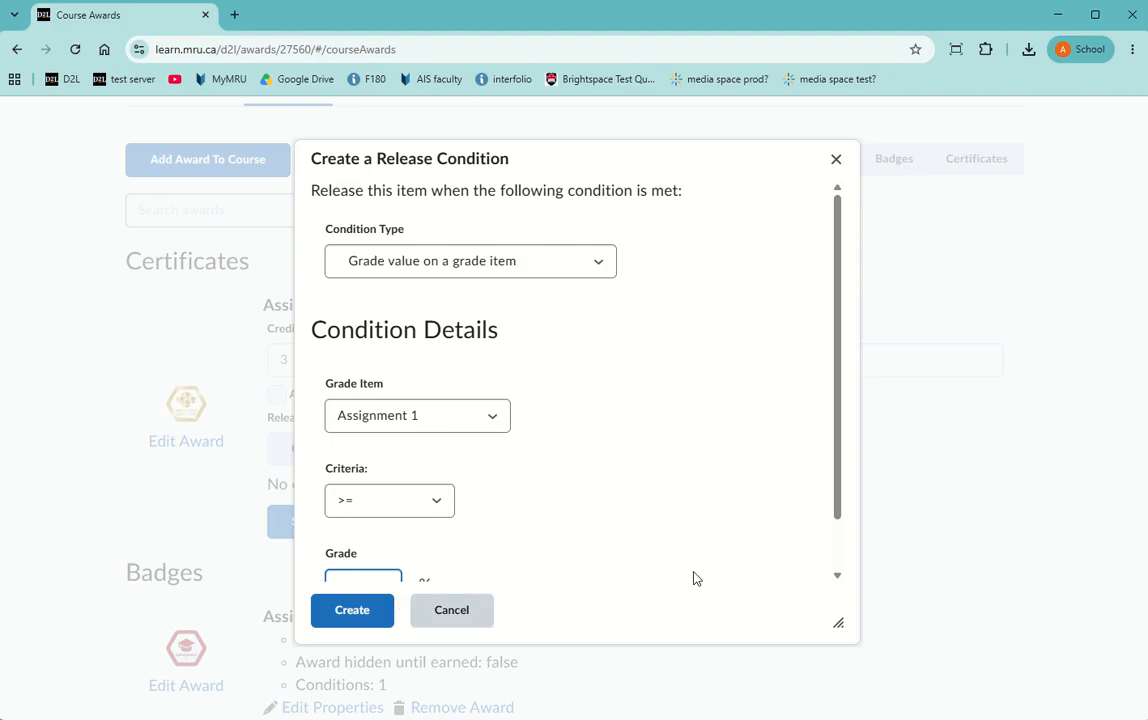
{"action": "scroll", "coordinate": [745, 560], "scroll_direction": "down", "scroll_amount": 1}
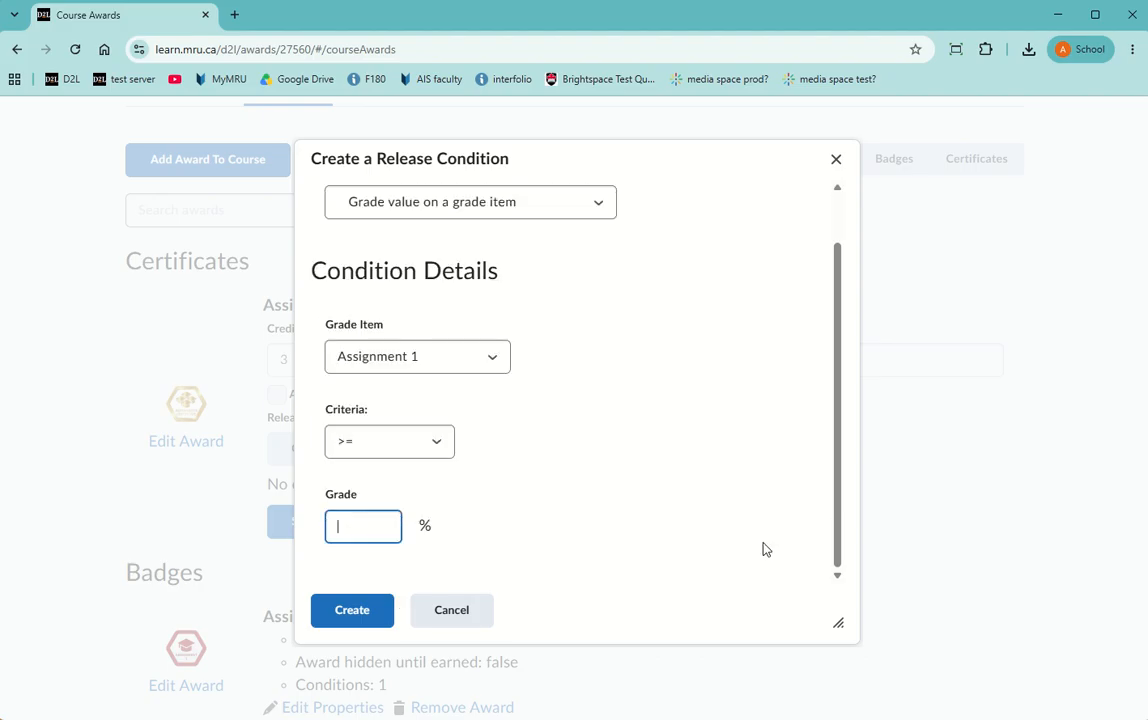
{"action": "left_click", "coordinate": [362, 610]}
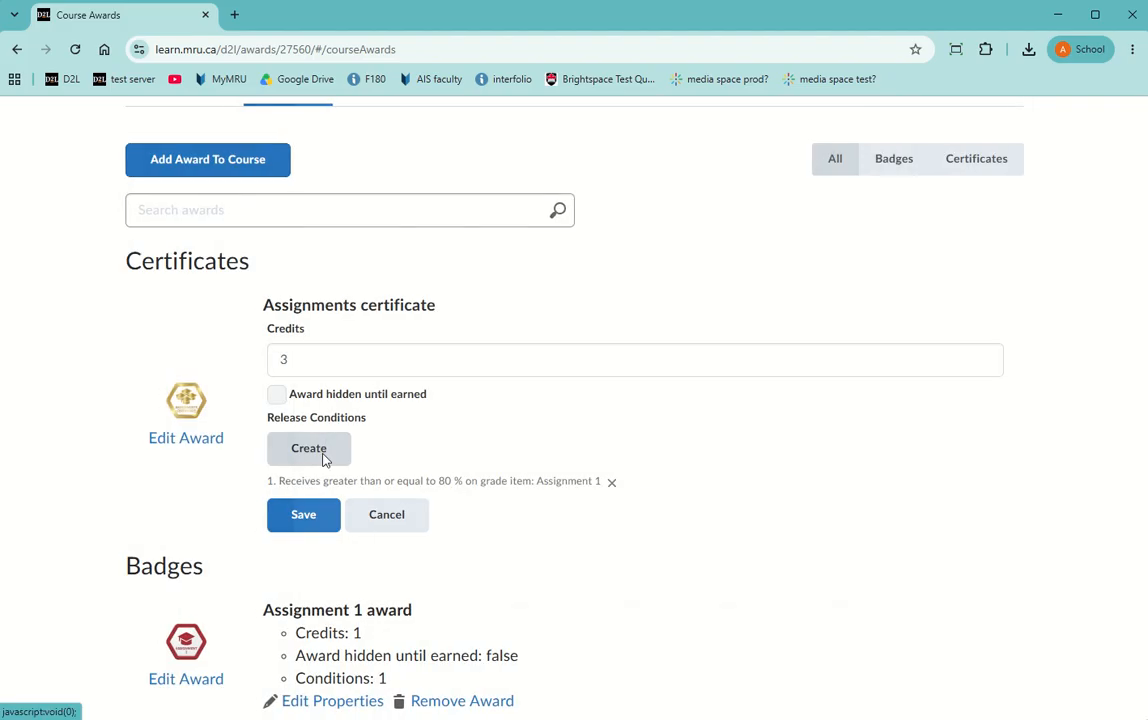
Add a release condition requiring a grade value >= 80% on Assignment 2, and keep the rule at All conditions must be met.
{"action": "left_click", "coordinate": [288, 458]}
{"action": "left_click", "coordinate": [402, 260]}
{"action": "scroll", "coordinate": [430, 432], "scroll_direction": "down", "scroll_amount": 8}
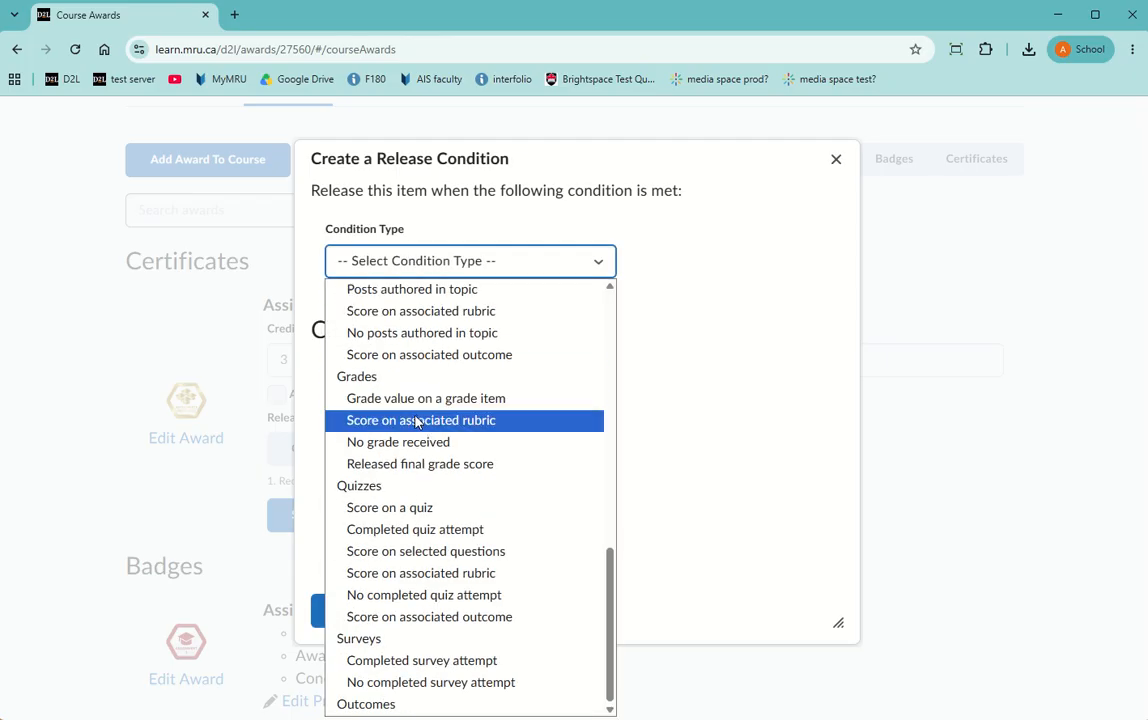
{"action": "left_click", "coordinate": [421, 401]}
{"action": "left_click", "coordinate": [405, 418]}
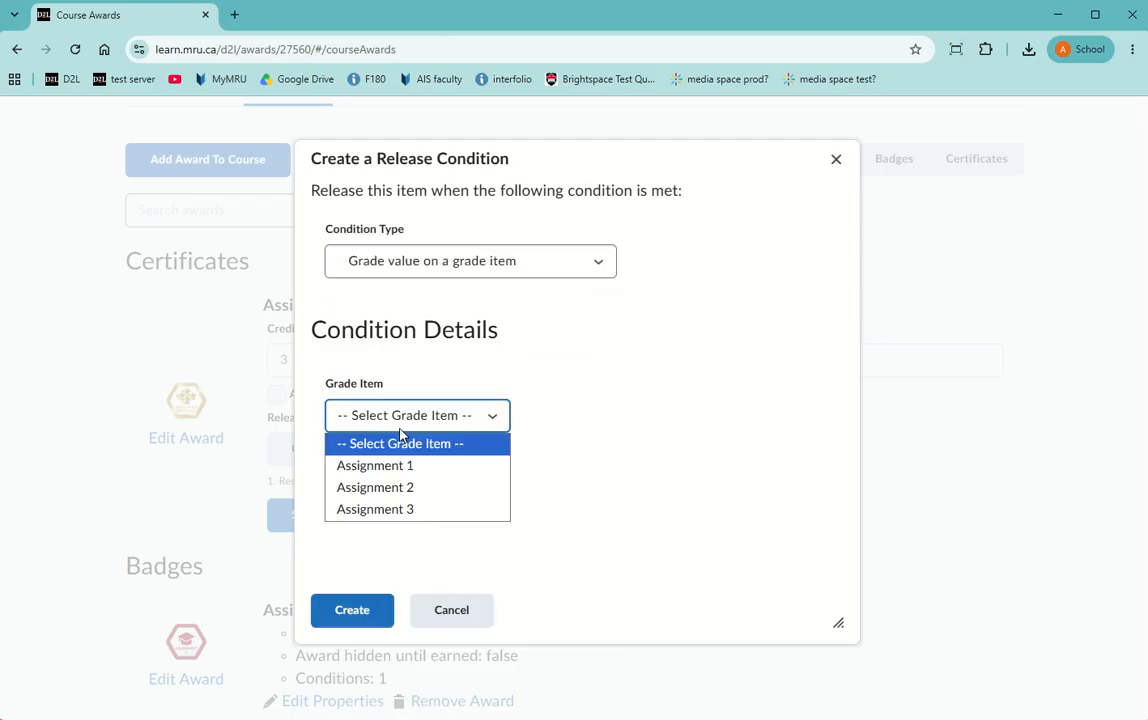
{"action": "left_click", "coordinate": [390, 487]}
{"action": "left_click", "coordinate": [390, 490]}
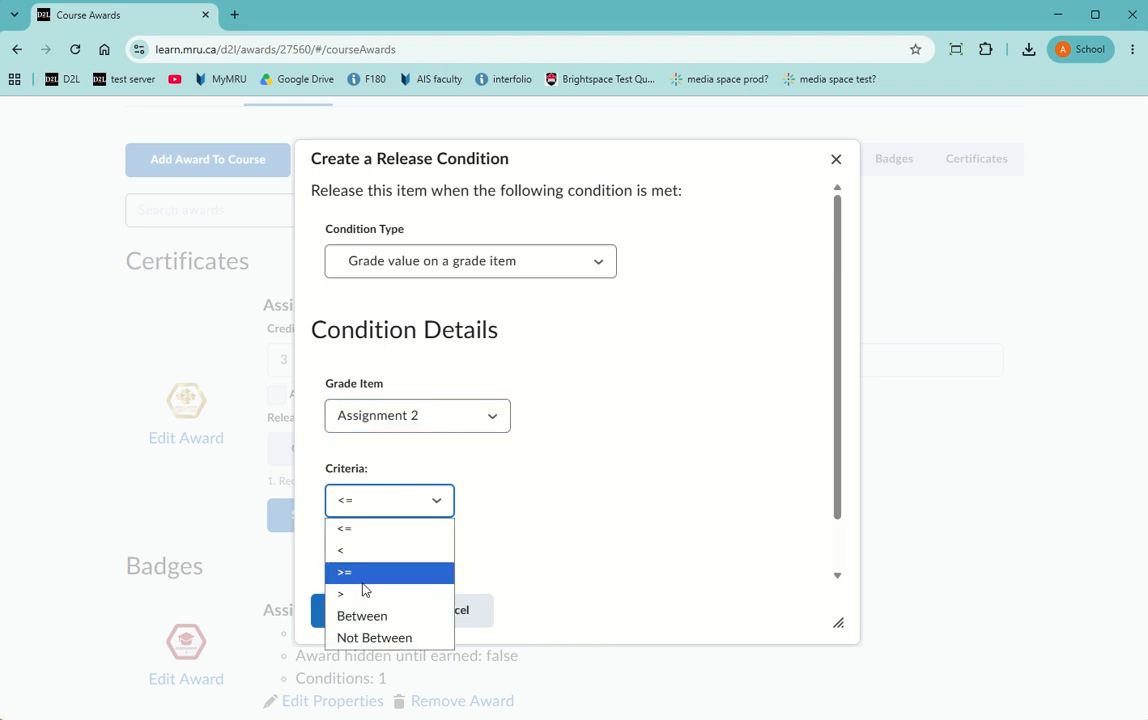
{"action": "left_click", "coordinate": [384, 566]}
{"action": "scroll", "coordinate": [388, 562], "scroll_direction": "down", "scroll_amount": 1}
{"action": "left_click", "coordinate": [377, 513]}
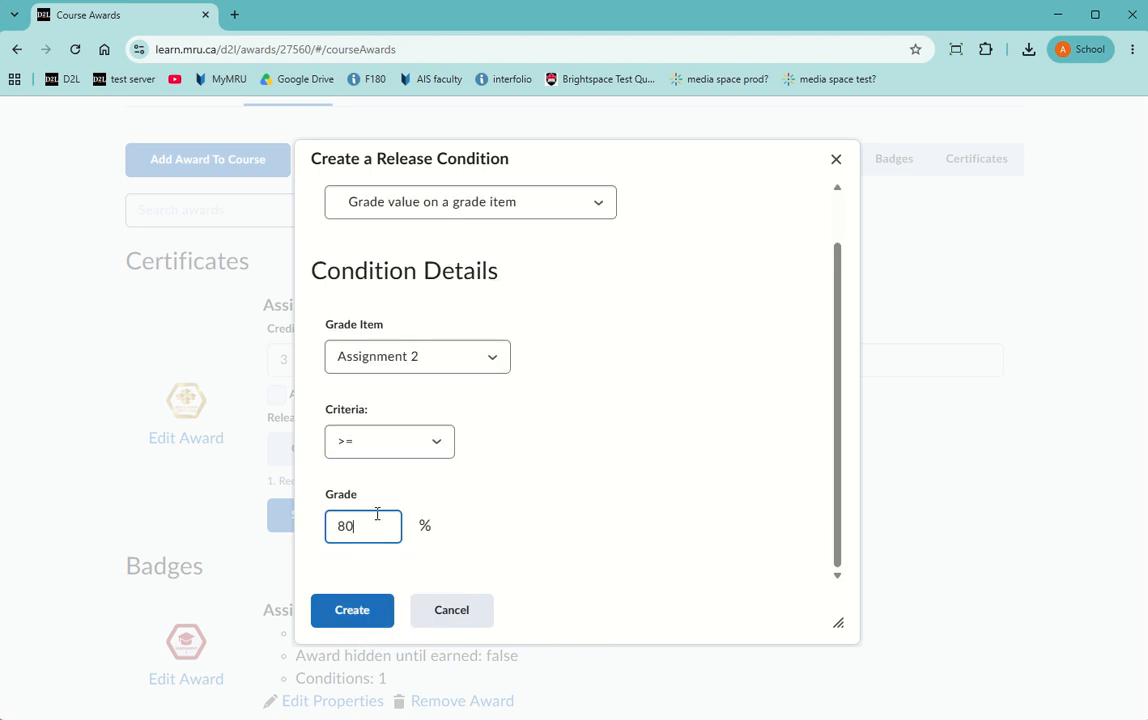
{"action": "left_click", "coordinate": [350, 612]}
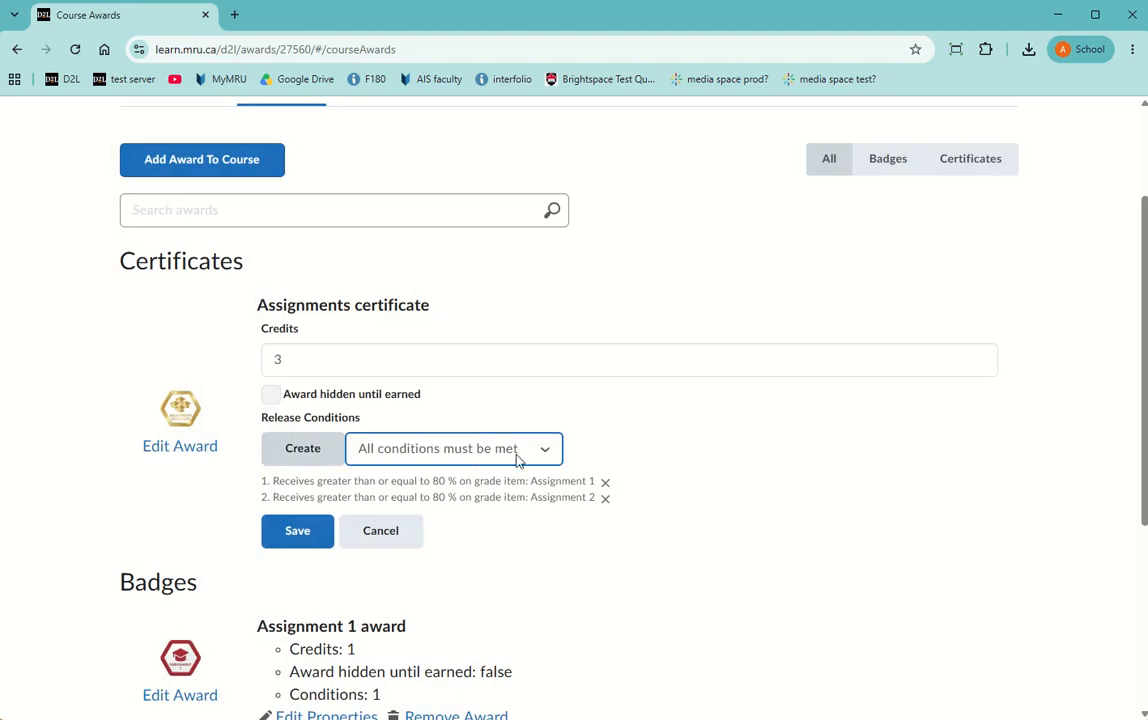
{"action": "left_click", "coordinate": [545, 456]}
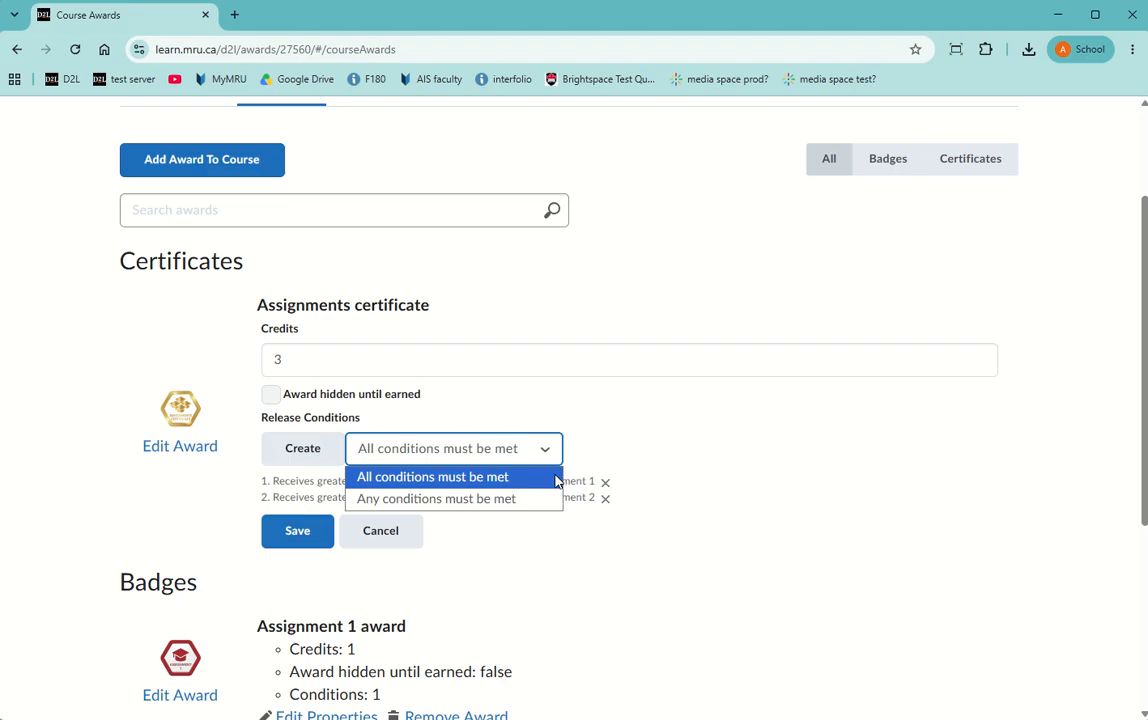
{"action": "left_click", "coordinate": [530, 478]}
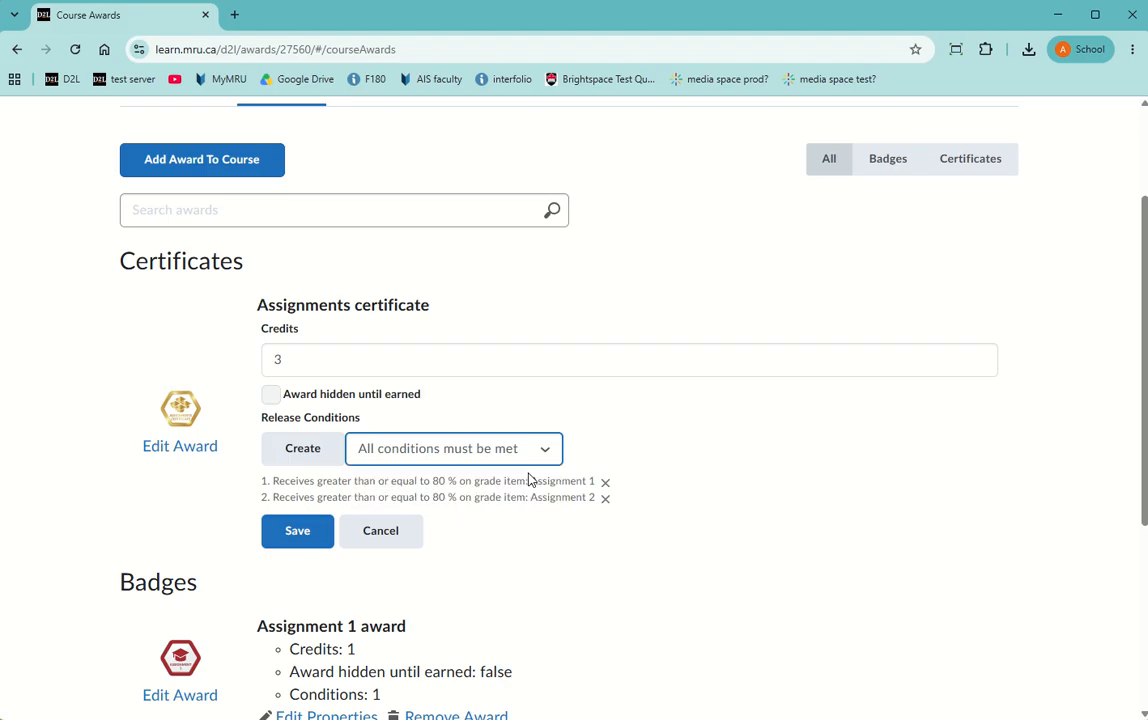
Add a release condition requiring a grade value >= 80% on Assignment 3, and save the certificate's properties.
{"action": "left_click", "coordinate": [328, 460]}
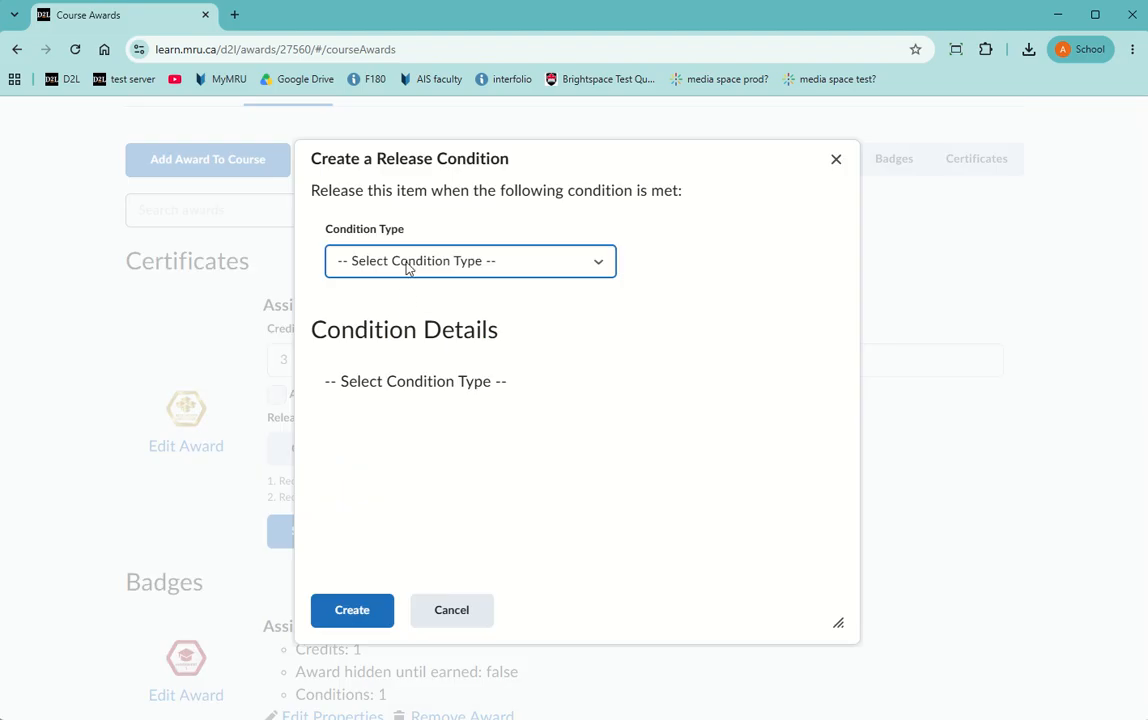
{"action": "left_click", "coordinate": [372, 262]}
{"action": "scroll", "coordinate": [456, 443], "scroll_direction": "down", "scroll_amount": 5}
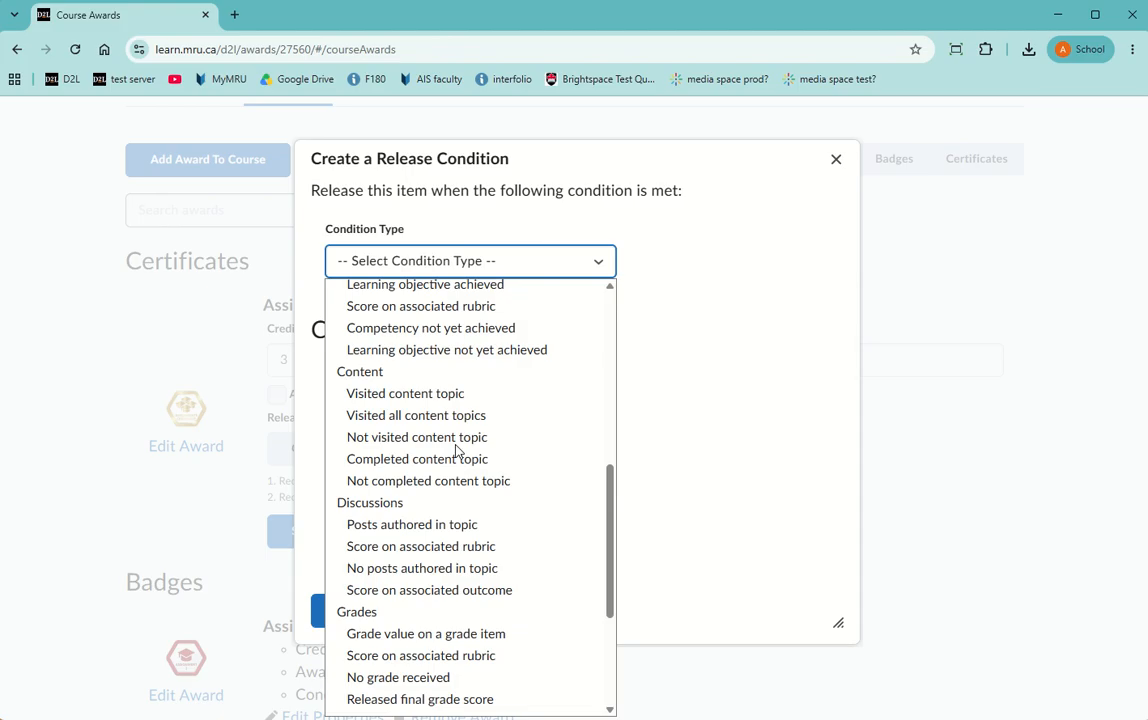
{"action": "left_click", "coordinate": [408, 642]}
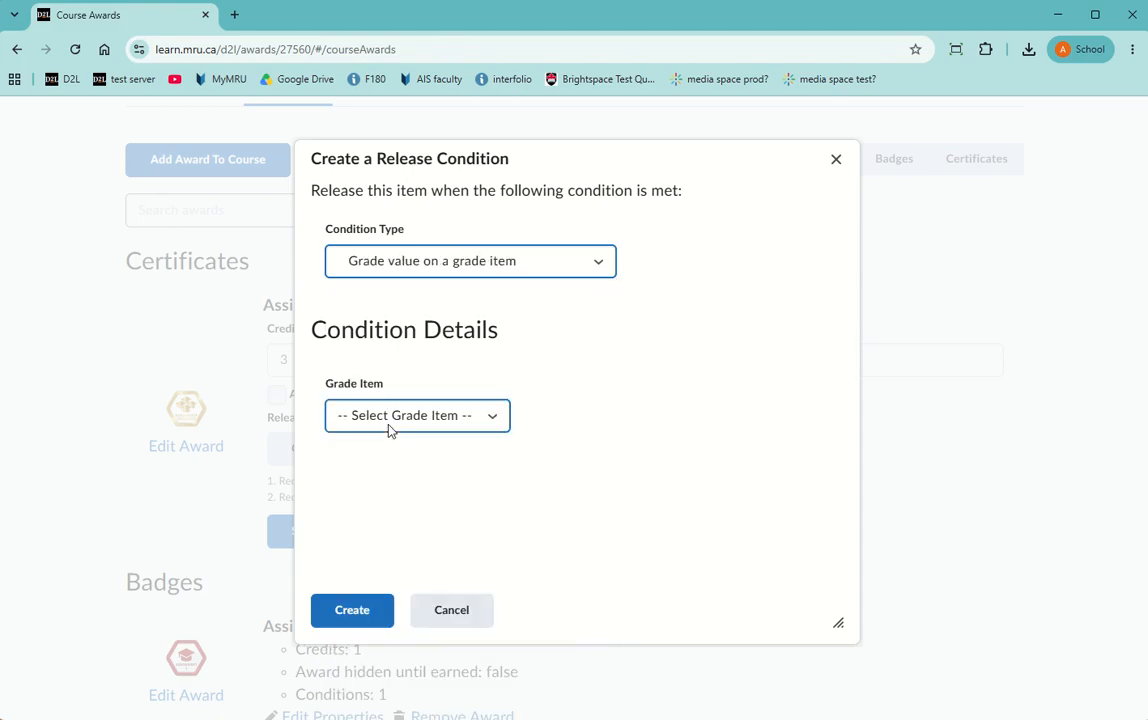
{"action": "left_click", "coordinate": [389, 420]}
{"action": "left_click", "coordinate": [374, 512]}
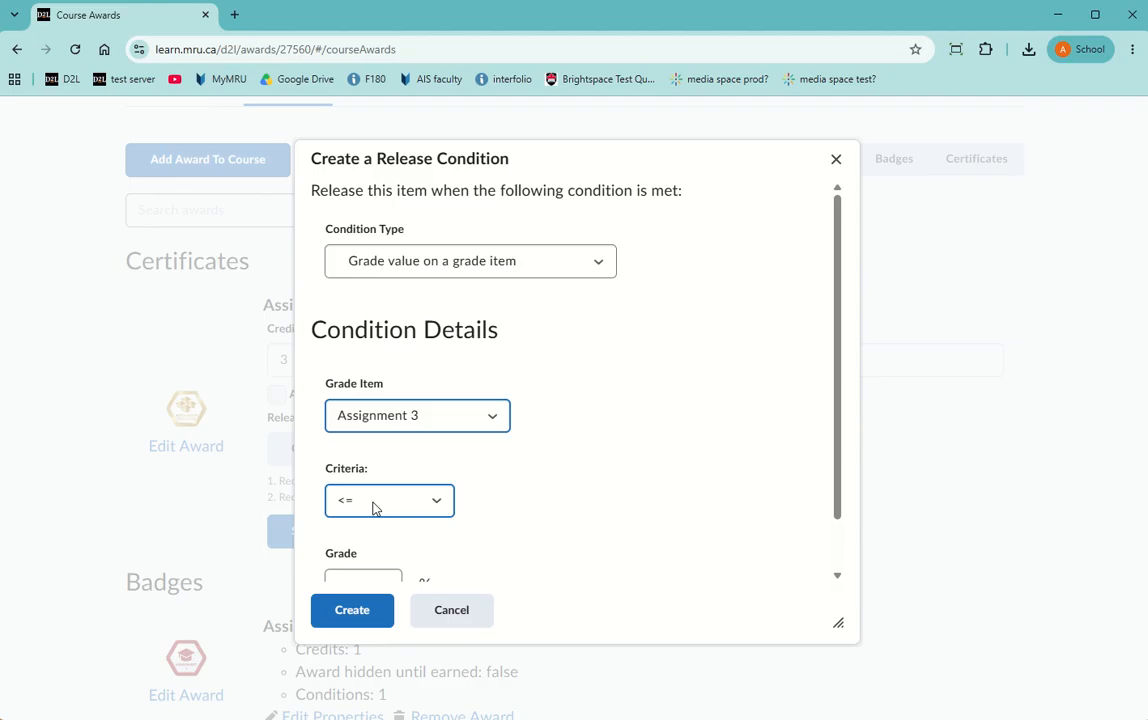
{"action": "left_click", "coordinate": [376, 508]}
{"action": "left_click", "coordinate": [382, 574]}
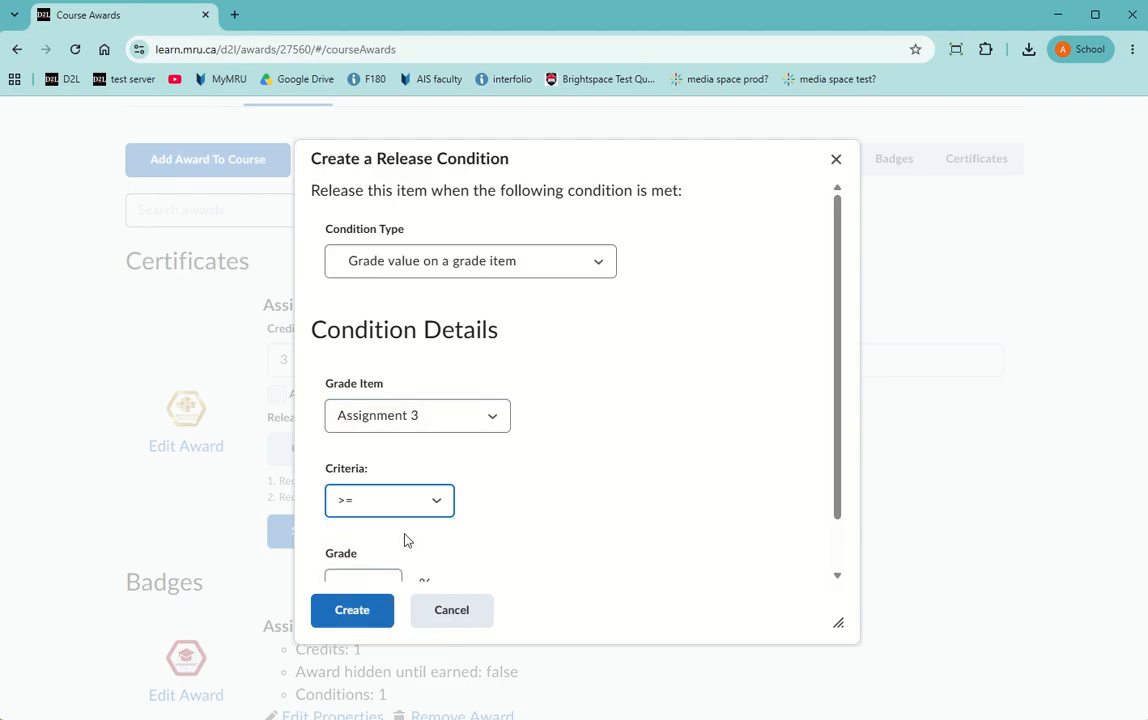
{"action": "scroll", "coordinate": [408, 540], "scroll_direction": "down", "scroll_amount": 1}
{"action": "left_click", "coordinate": [343, 530]}
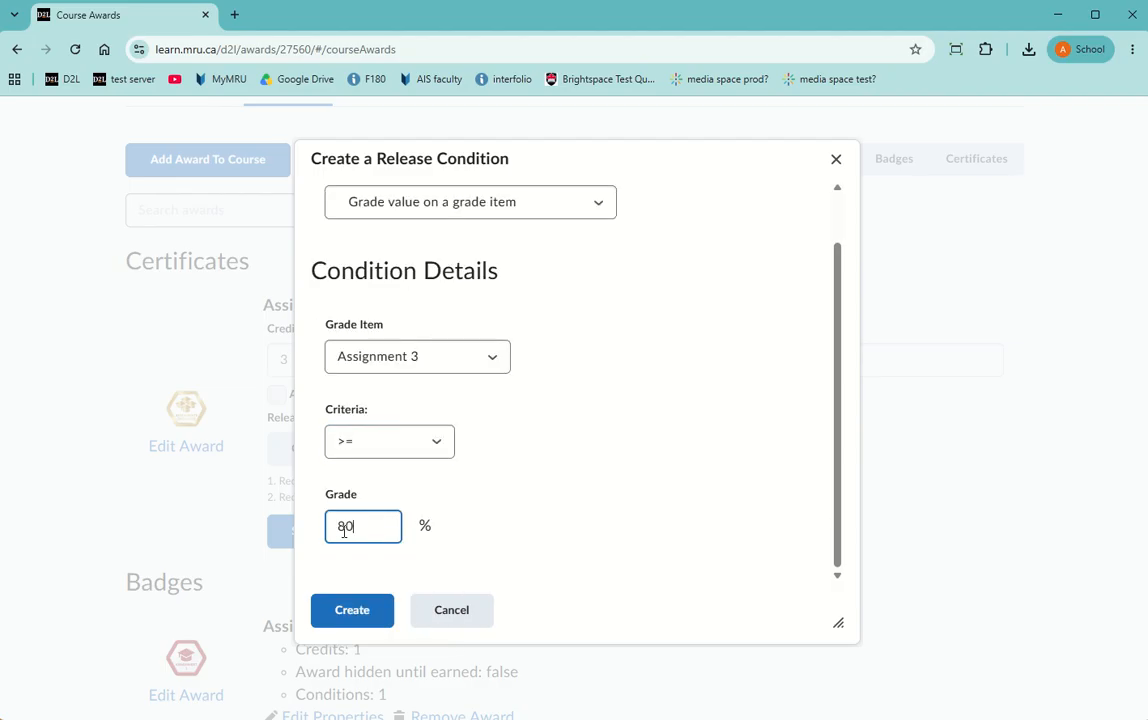
{"action": "left_click", "coordinate": [352, 610]}
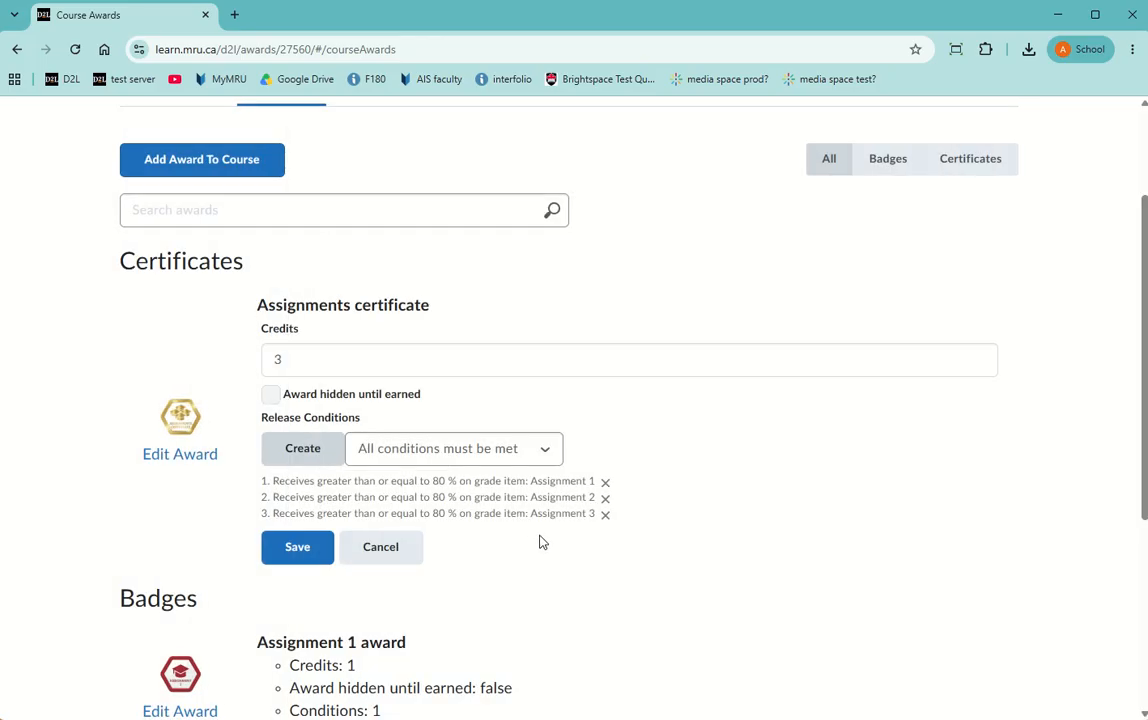
{"action": "left_click", "coordinate": [300, 549]}
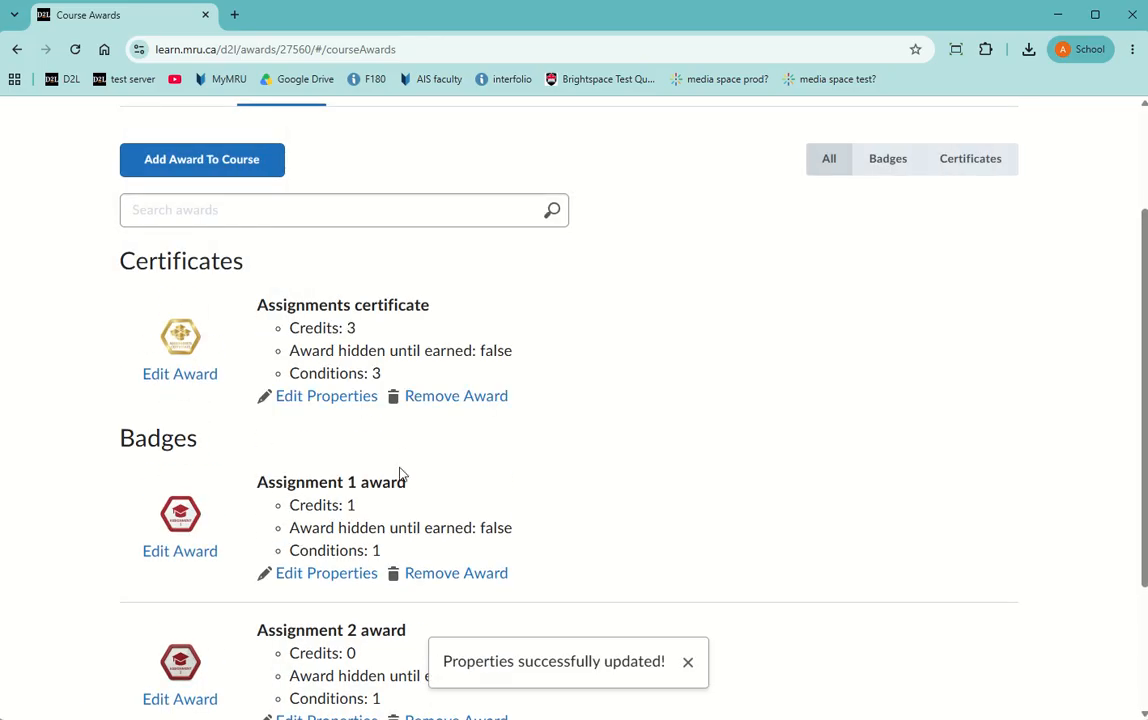
Open the classlist awards and reload the page to check which students have been issued the certificate.
{"action": "scroll", "coordinate": [530, 455], "scroll_direction": "up", "scroll_amount": 2}
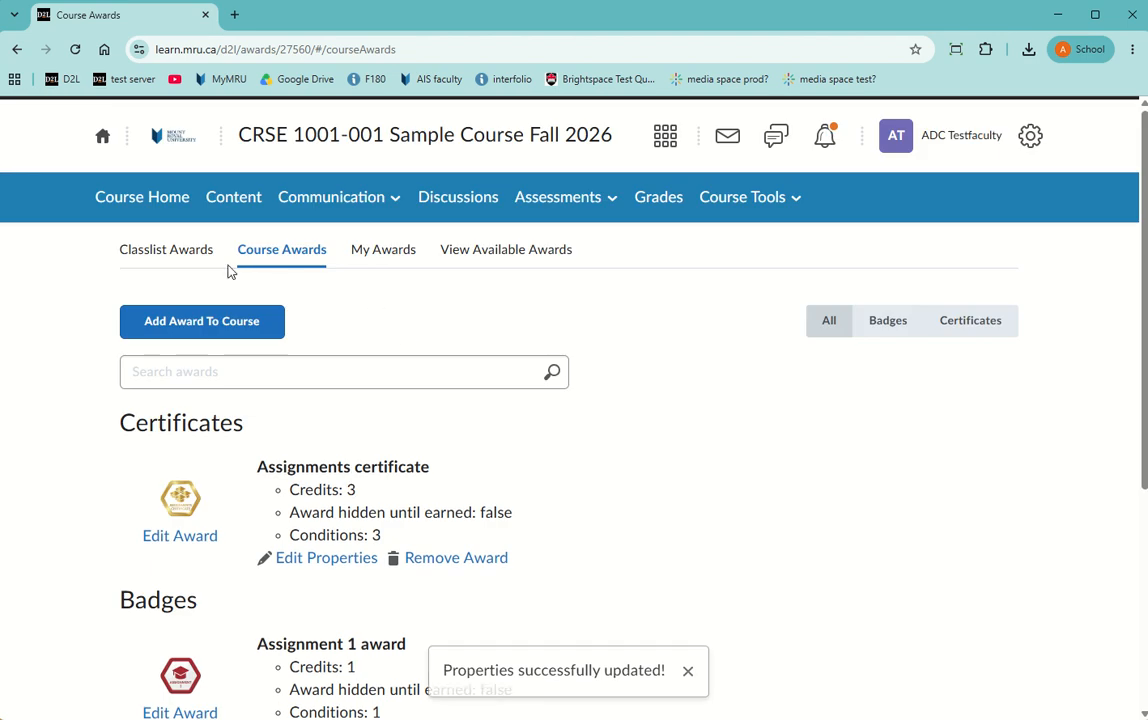
{"action": "left_click", "coordinate": [175, 250]}
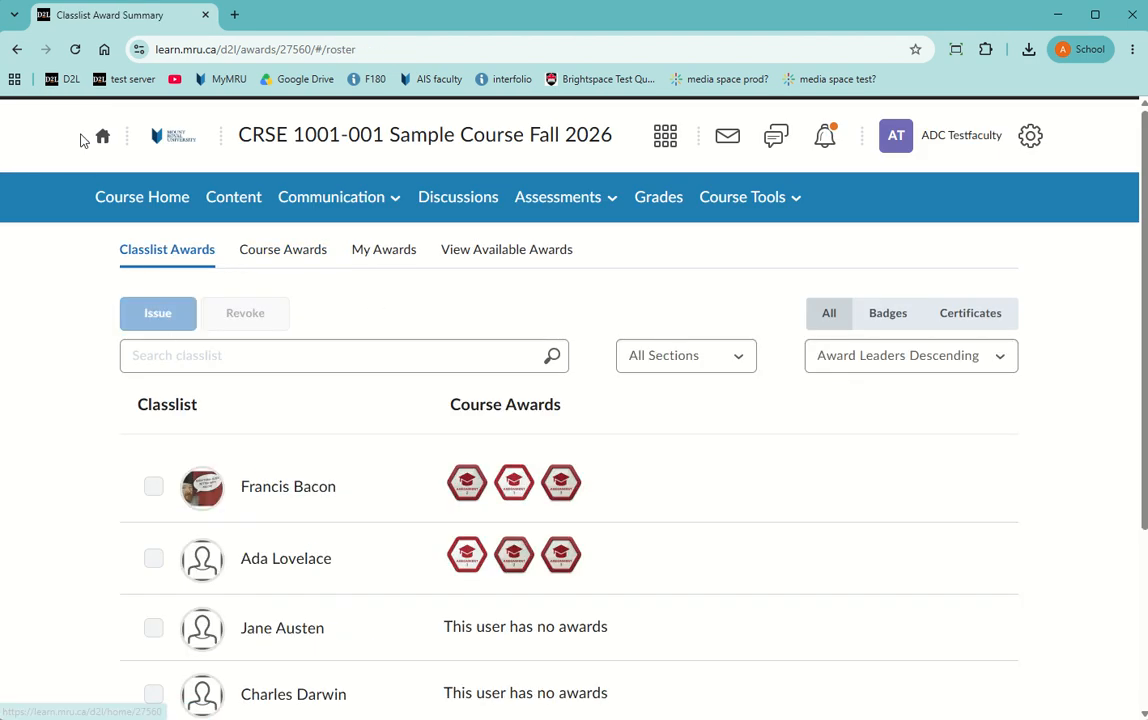
{"action": "left_click", "coordinate": [75, 49]}
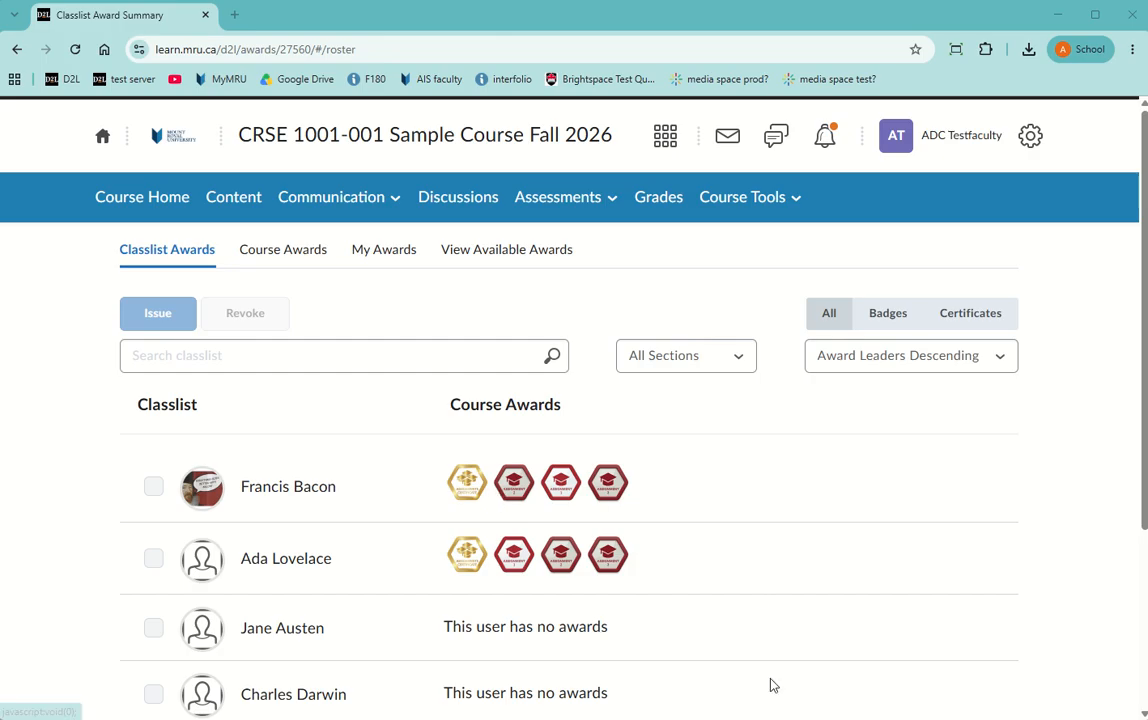
Switch to the student's browser window, renew the expired login session and view the student's awards in the course.
{"action": "left_click", "coordinate": [698, 702]}
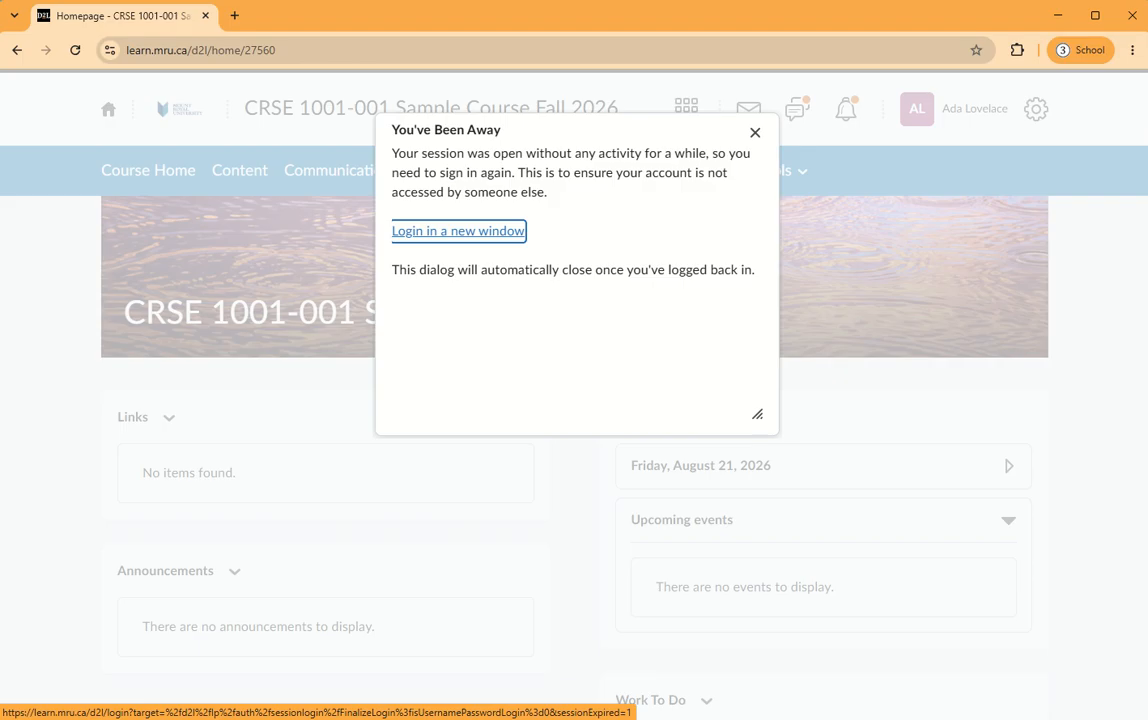
{"action": "left_click", "coordinate": [489, 240]}
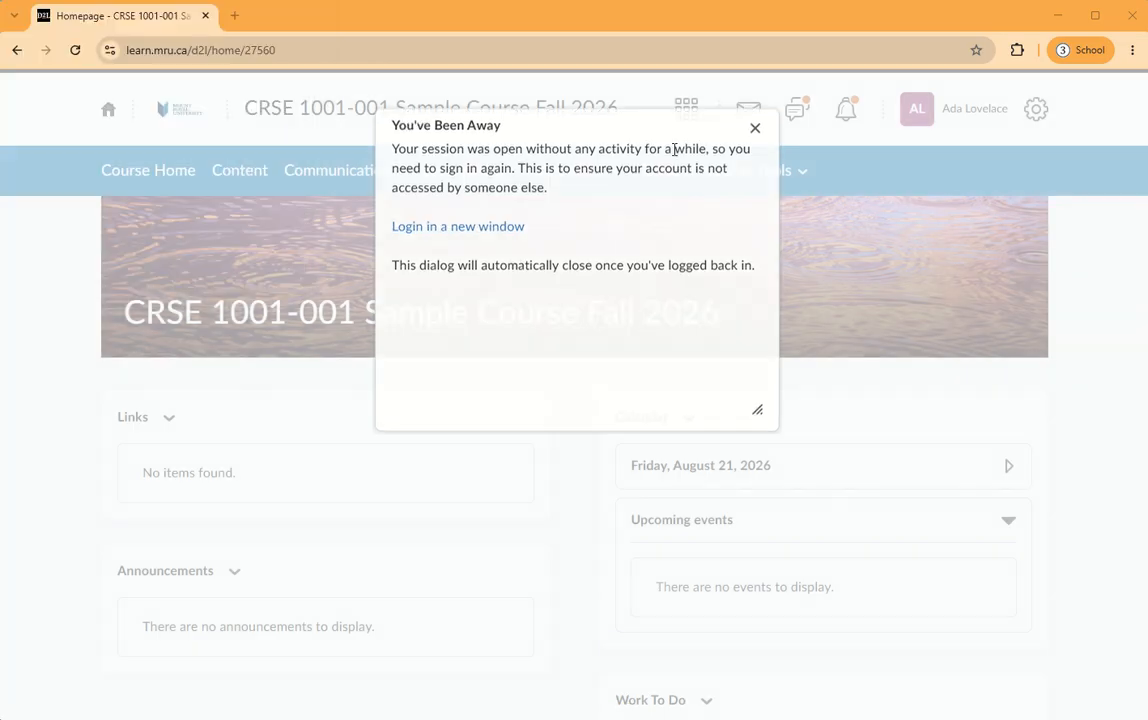
{"action": "left_click", "coordinate": [583, 178]}
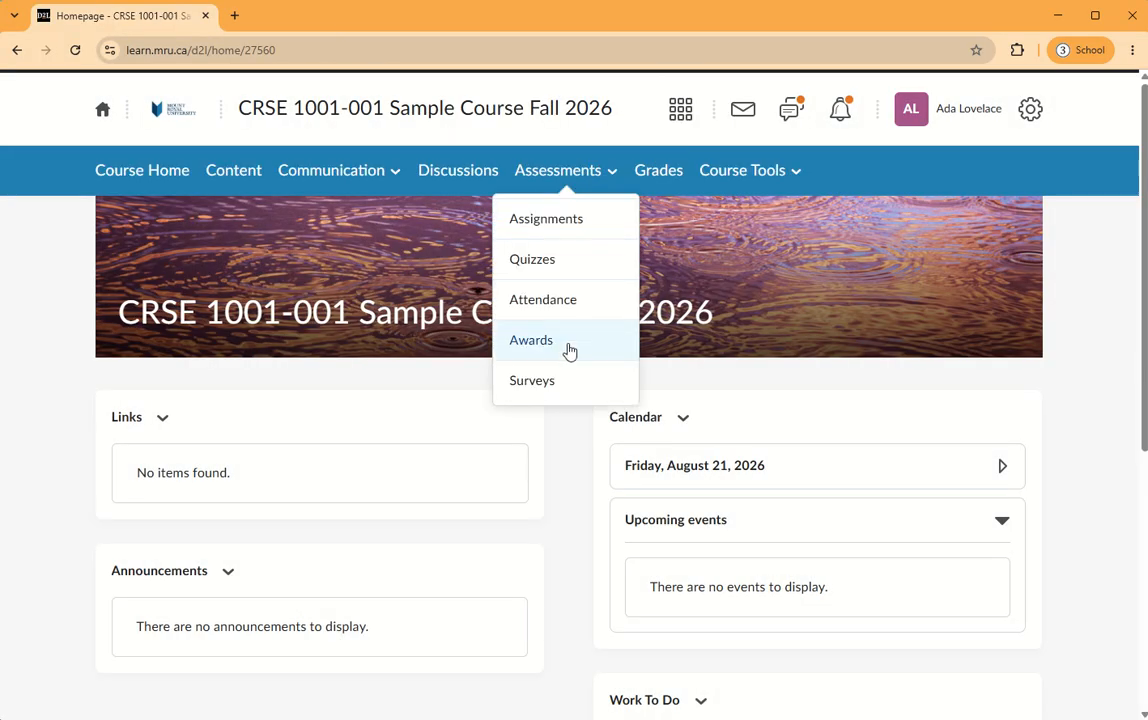
{"action": "left_click", "coordinate": [569, 345]}
{"action": "scroll", "coordinate": [569, 350], "scroll_direction": "down", "scroll_amount": 2}
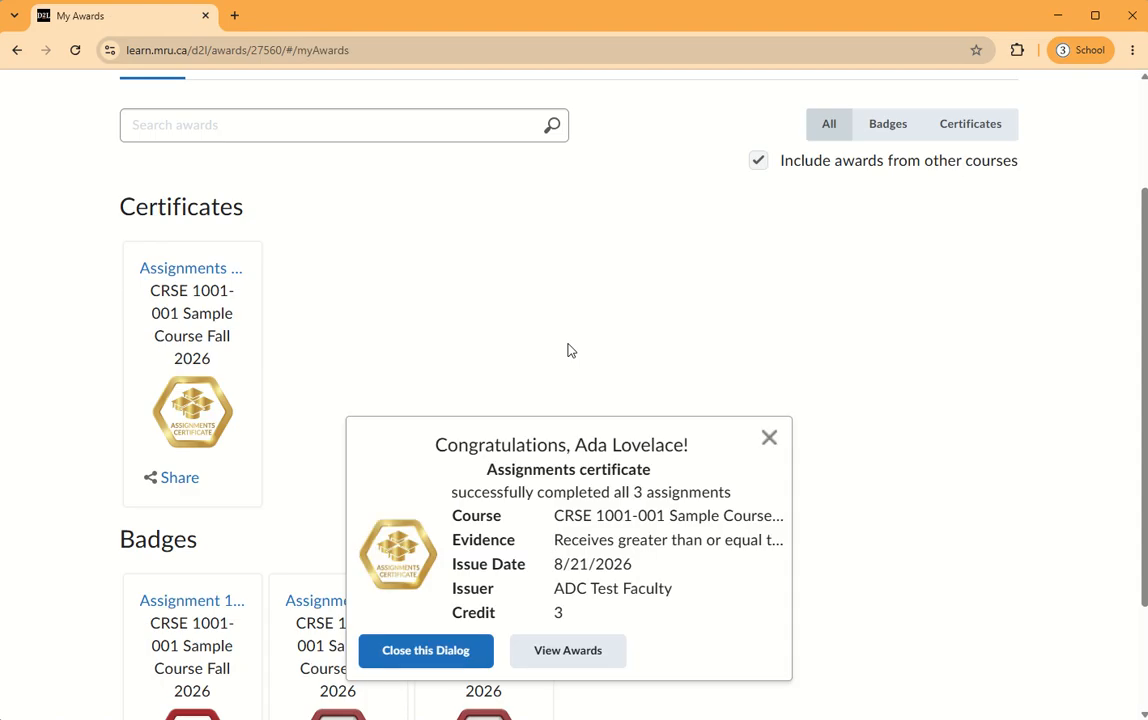
{"action": "left_click", "coordinate": [565, 652]}
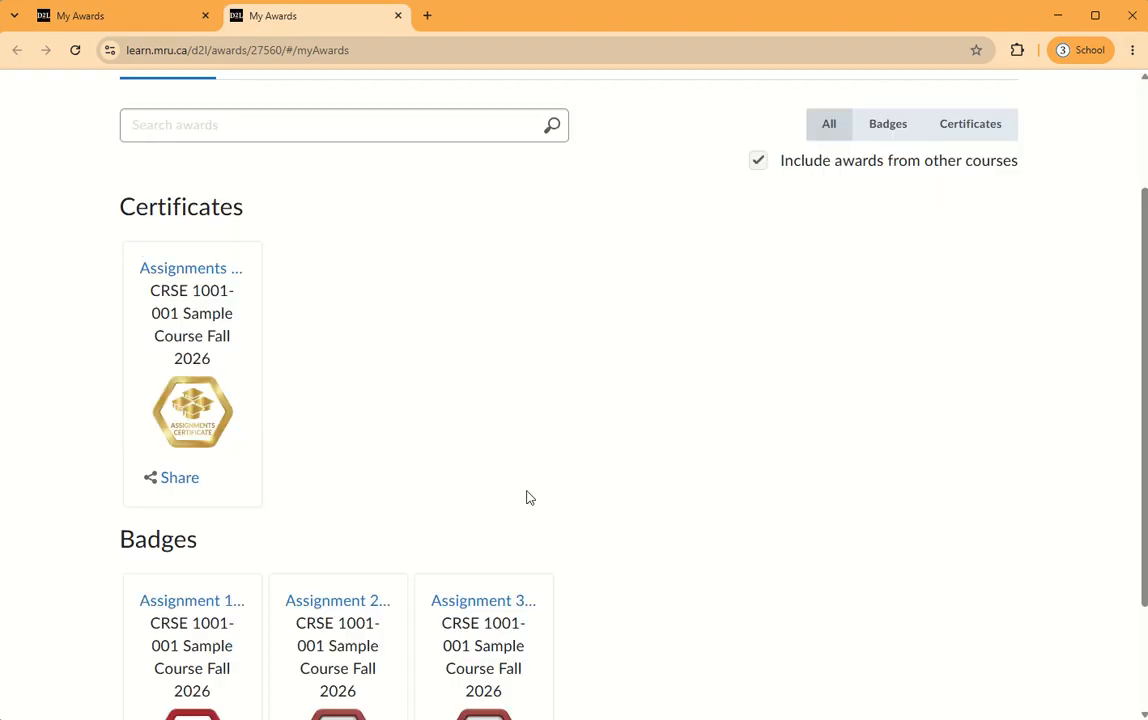
Open the details of the student's earned Assignments certificate and generate the certificate as a PDF.
{"action": "scroll", "coordinate": [529, 497], "scroll_direction": "up", "scroll_amount": 2}
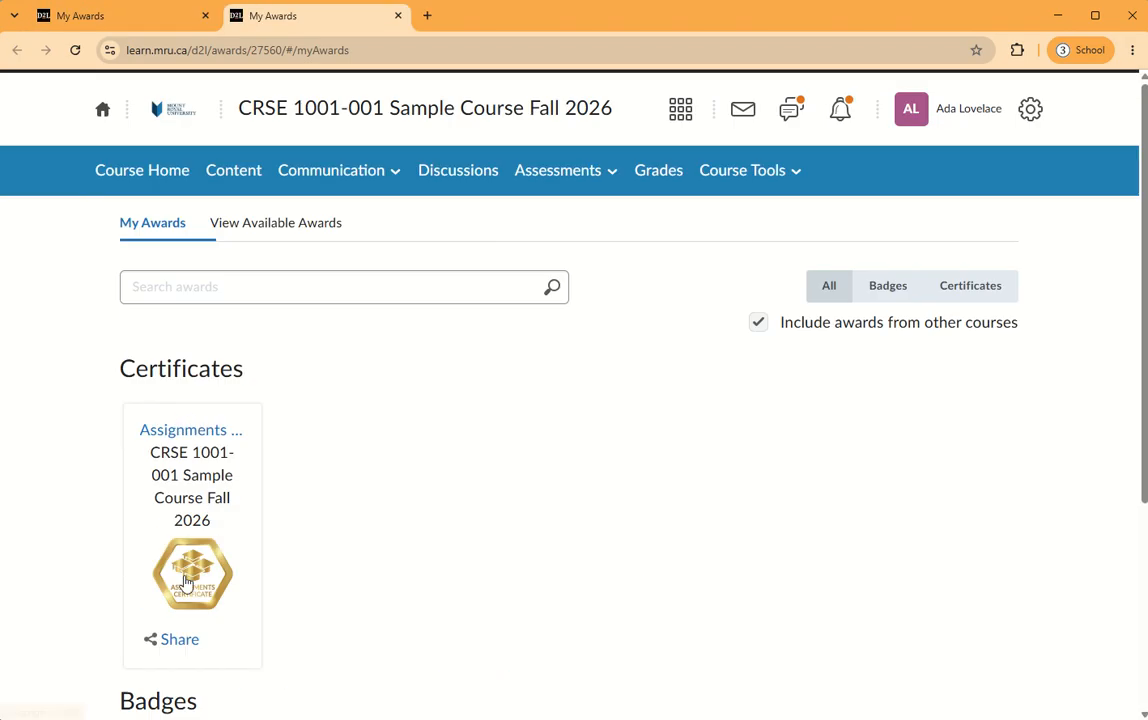
{"action": "left_click", "coordinate": [184, 584]}
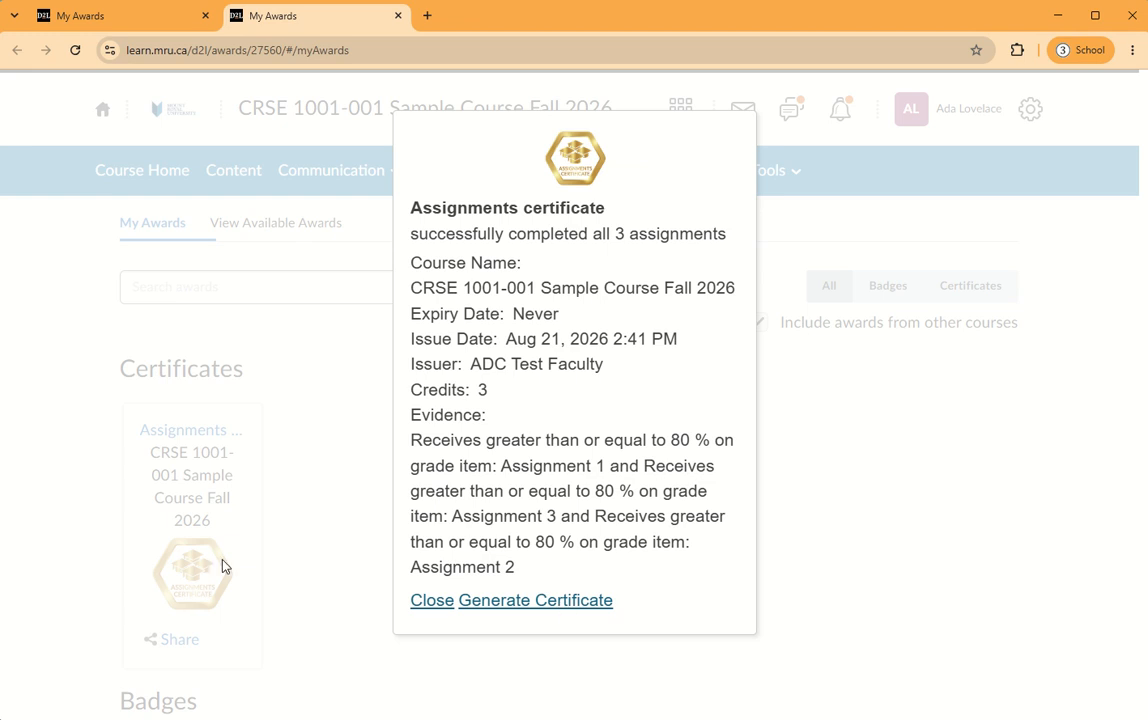
{"action": "left_click", "coordinate": [577, 608]}
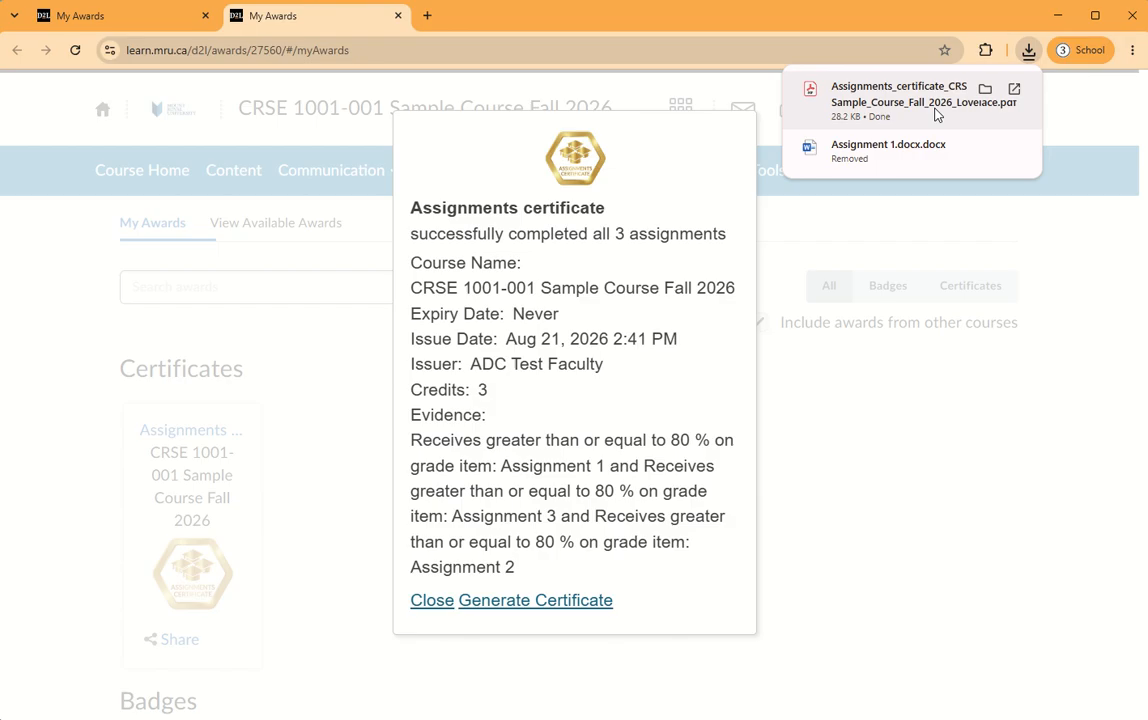
Open the downloaded certificate PDF in the browser to check its filled-in fields, and close it again.
{"action": "left_click", "coordinate": [938, 110]}
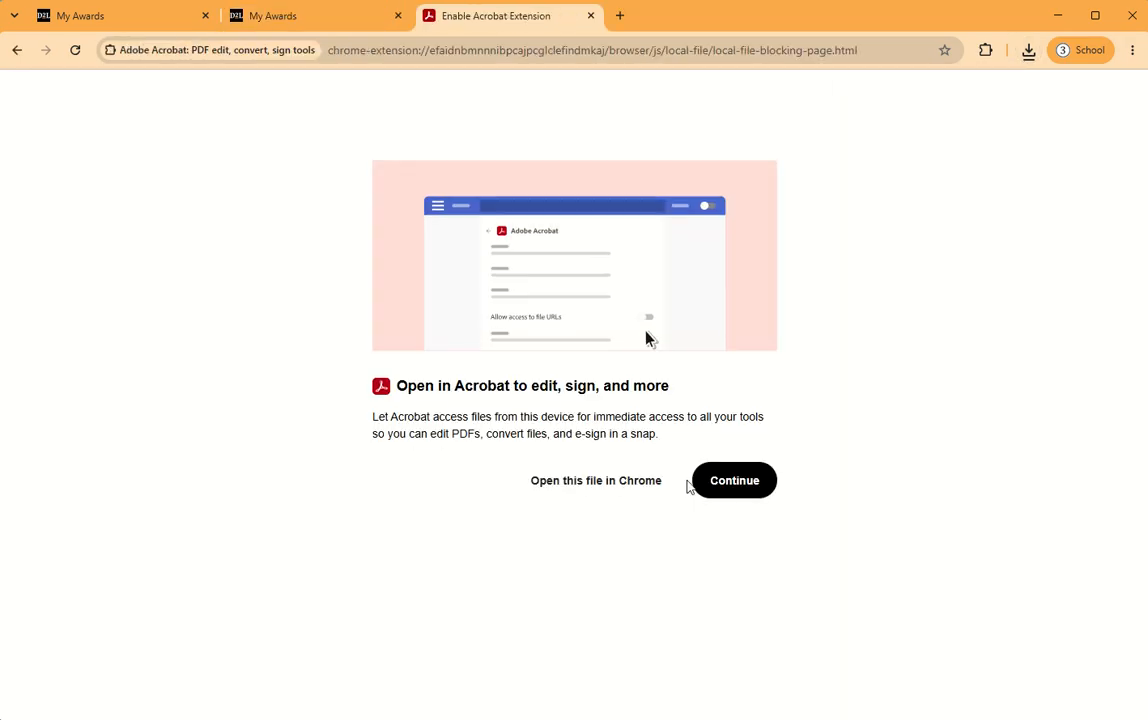
{"action": "left_click", "coordinate": [693, 489]}
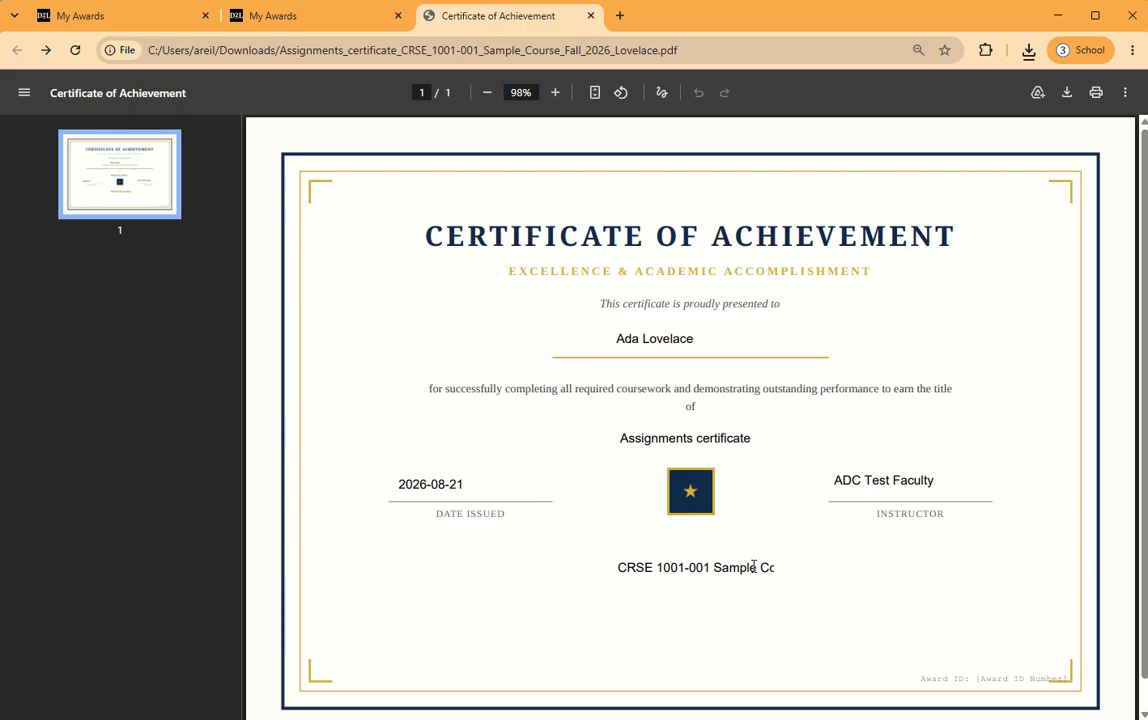
{"action": "left_click", "coordinate": [591, 16]}
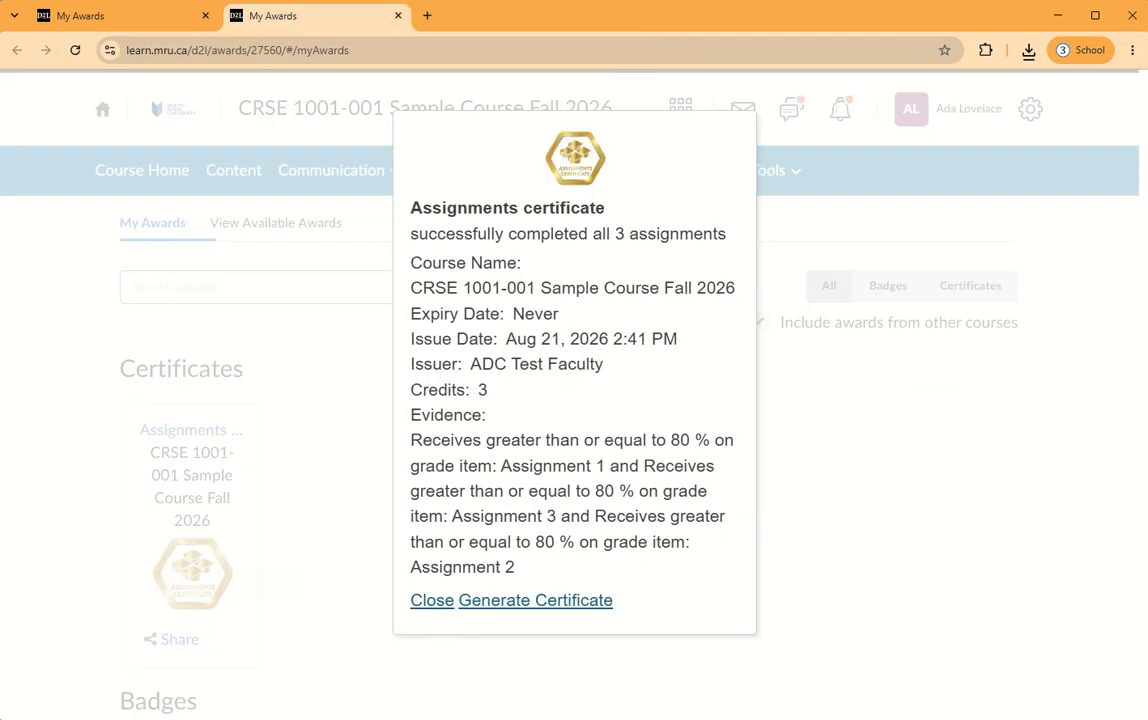